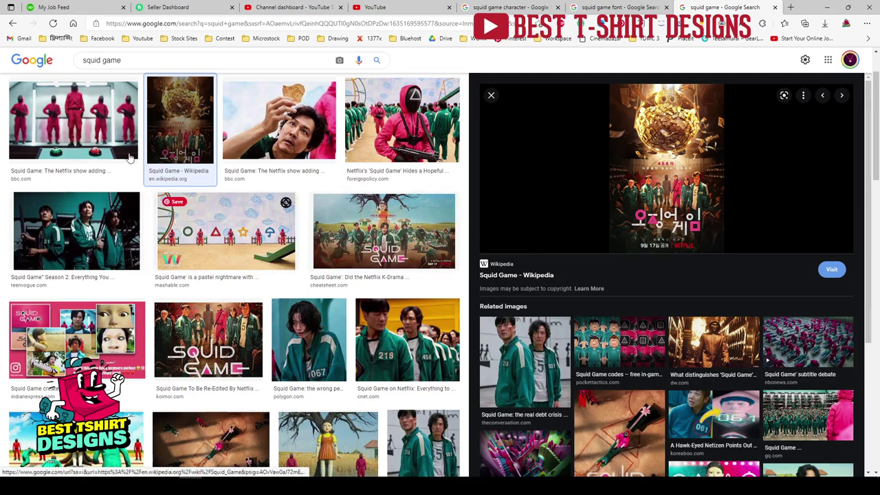
- Examine the squid game image results, previewing guard, player and poster images as well as the man holding red and blue cards
{"action": "left_click", "coordinate": [99, 118]}
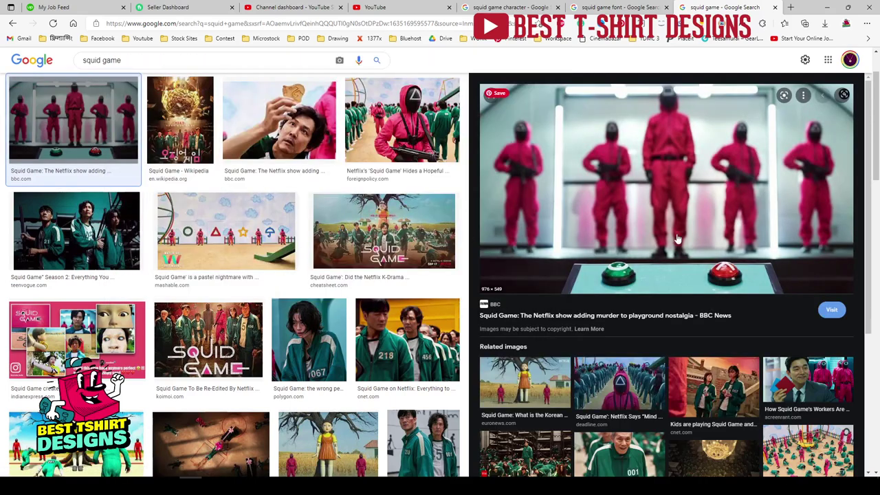
{"action": "left_click", "coordinate": [625, 382]}
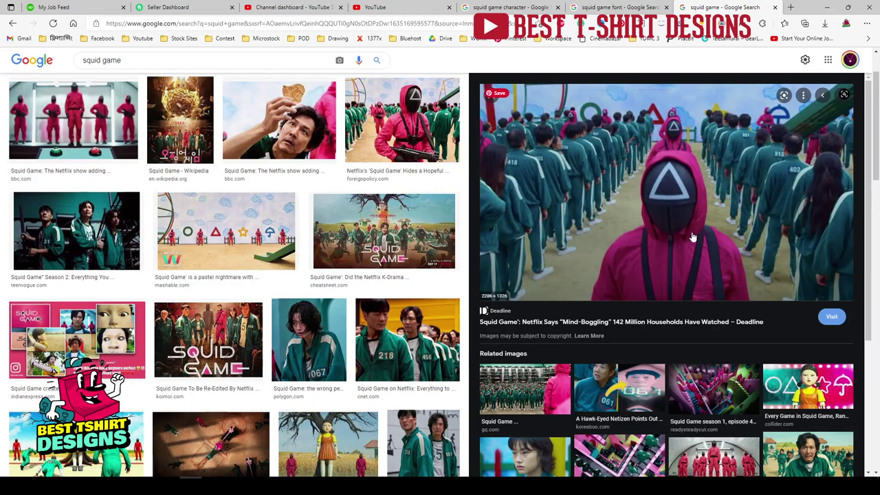
{"action": "left_click", "coordinate": [421, 347]}
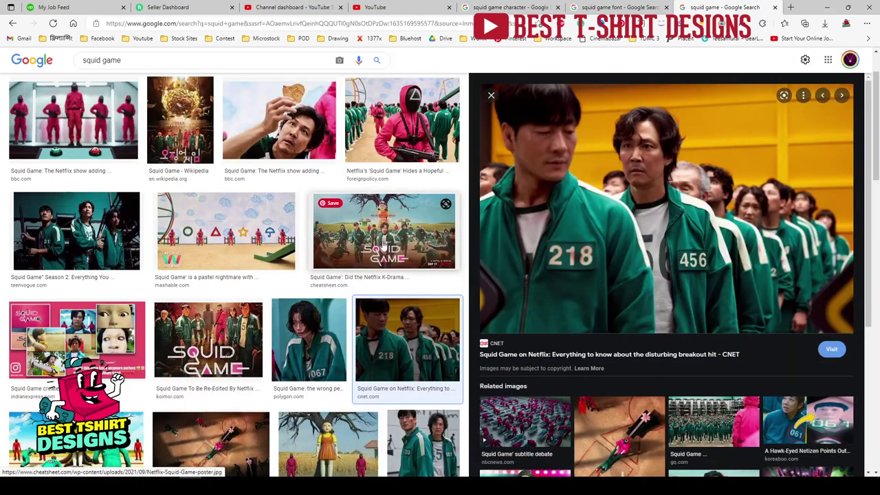
{"action": "left_click", "coordinate": [385, 246]}
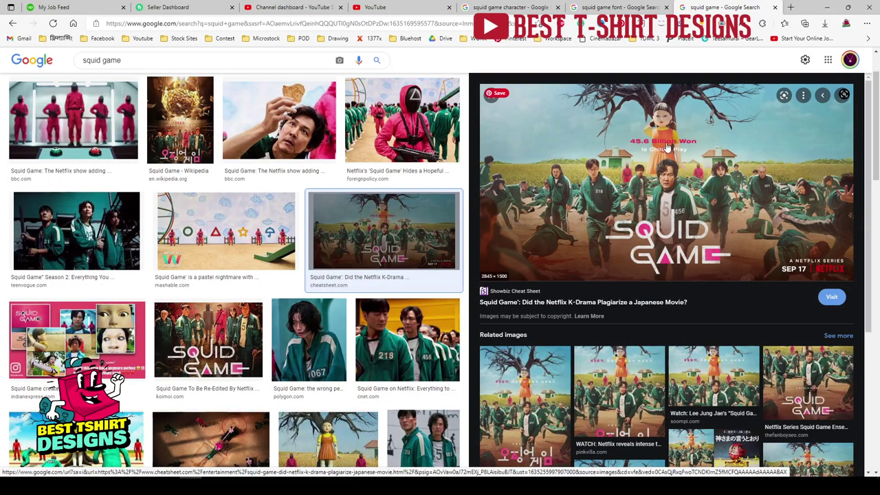
{"action": "scroll", "coordinate": [362, 267], "scroll_direction": "down", "scroll_amount": 4}
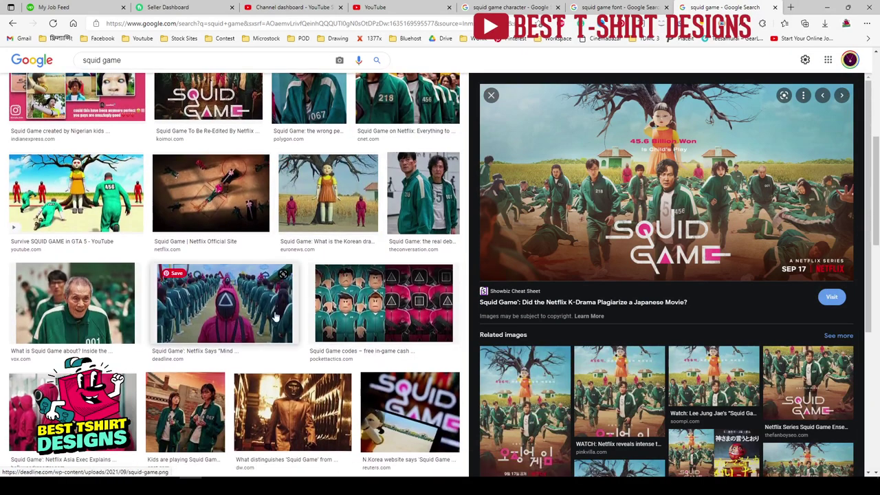
{"action": "scroll", "coordinate": [275, 317], "scroll_direction": "down", "scroll_amount": 3}
{"action": "scroll", "coordinate": [402, 328], "scroll_direction": "down", "scroll_amount": 3}
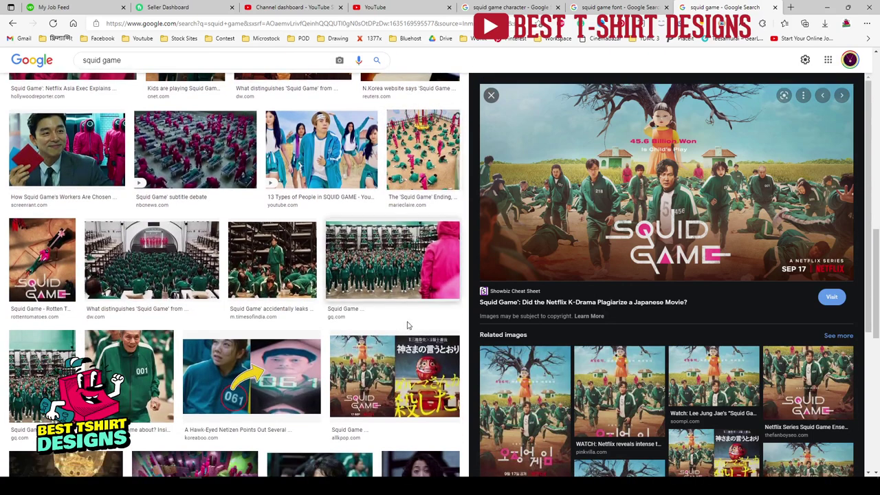
{"action": "scroll", "coordinate": [406, 326], "scroll_direction": "up", "scroll_amount": 1}
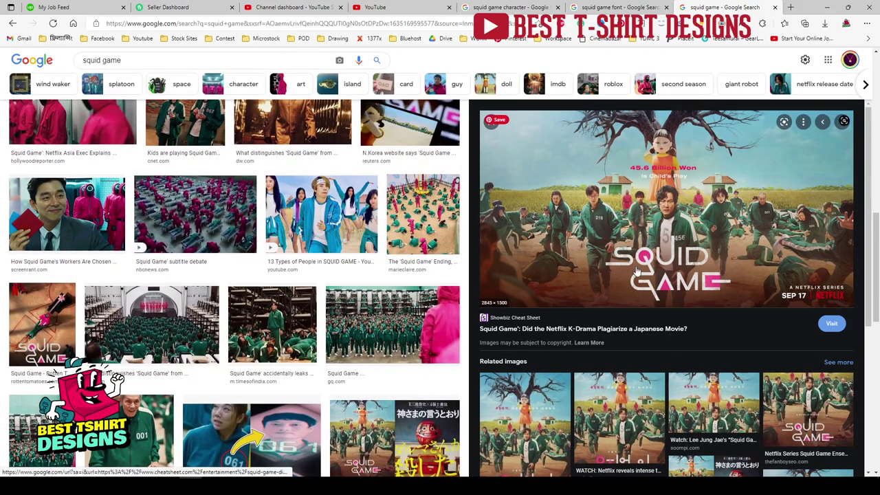
{"action": "left_click", "coordinate": [114, 221]}
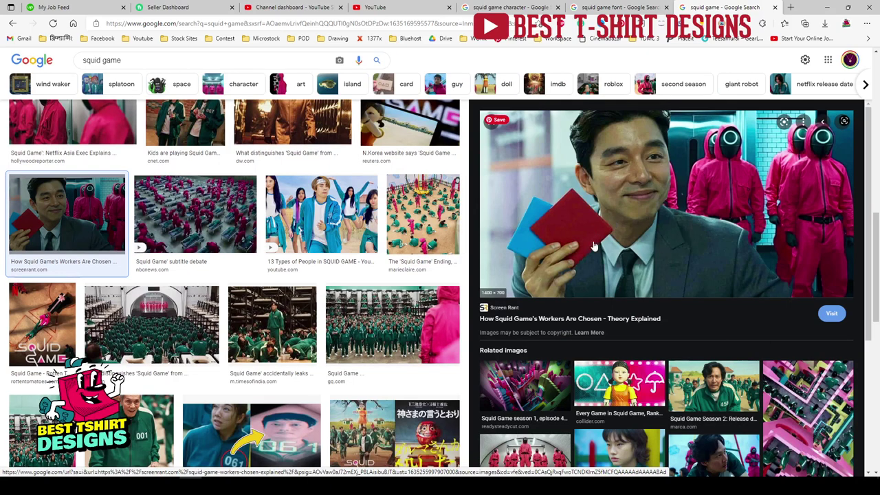
{"action": "scroll", "coordinate": [271, 322], "scroll_direction": "down", "scroll_amount": 4}
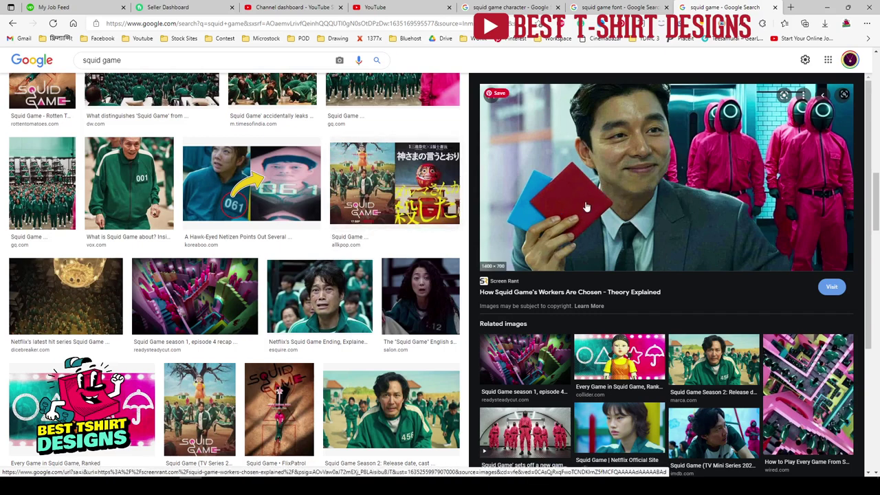
{"action": "left_click", "coordinate": [364, 205]}
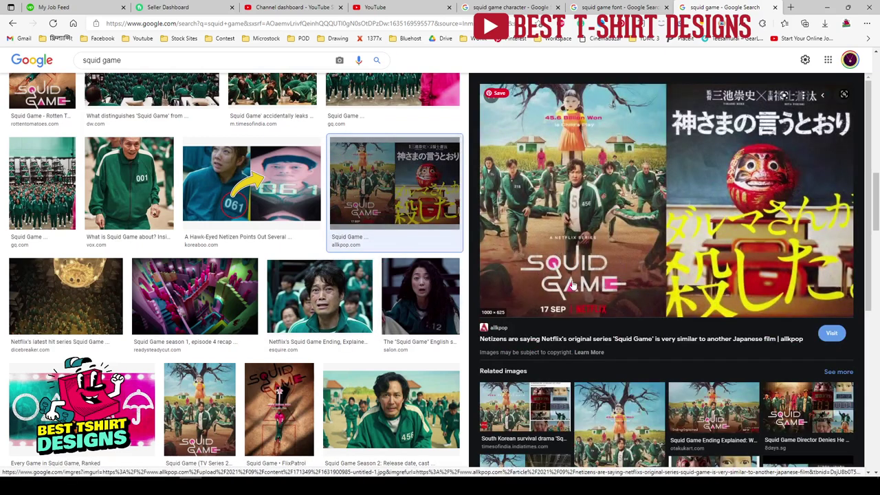
- Open the Game Of Squids Display Font page from the squid game font results and review its preview, usage notes and license
{"action": "left_click", "coordinate": [605, 6]}
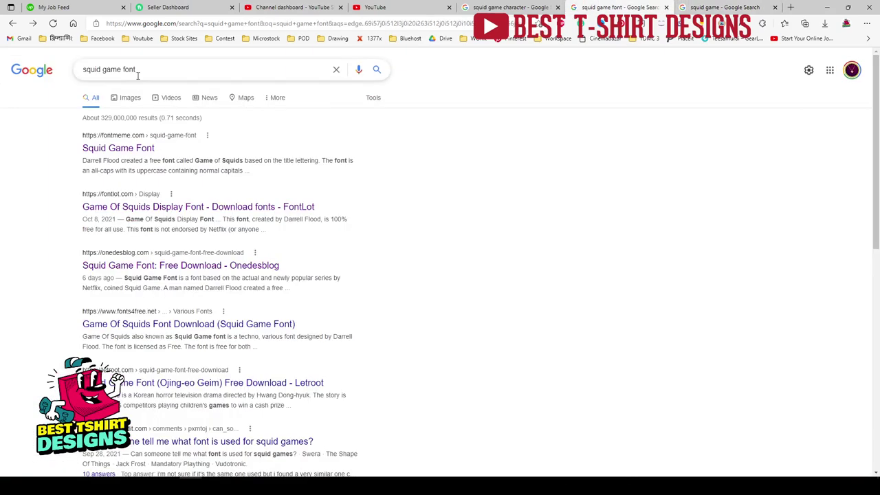
{"action": "left_click", "coordinate": [147, 209]}
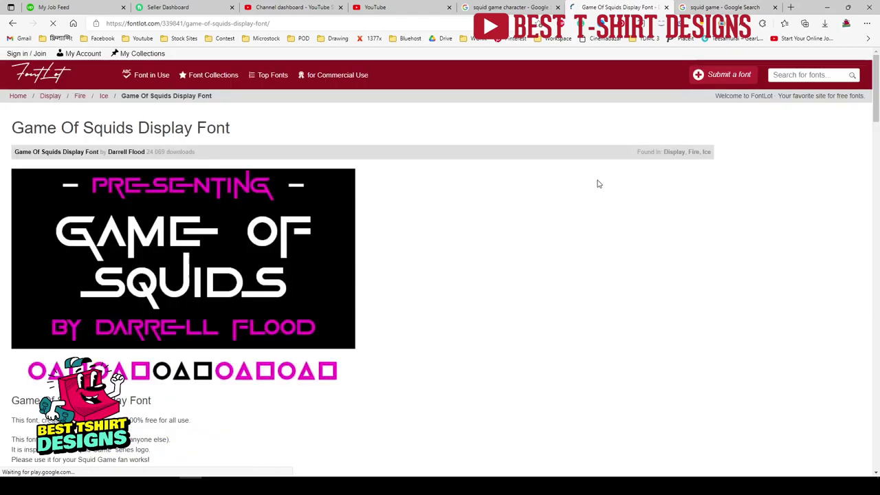
{"action": "scroll", "coordinate": [360, 285], "scroll_direction": "down", "scroll_amount": 6}
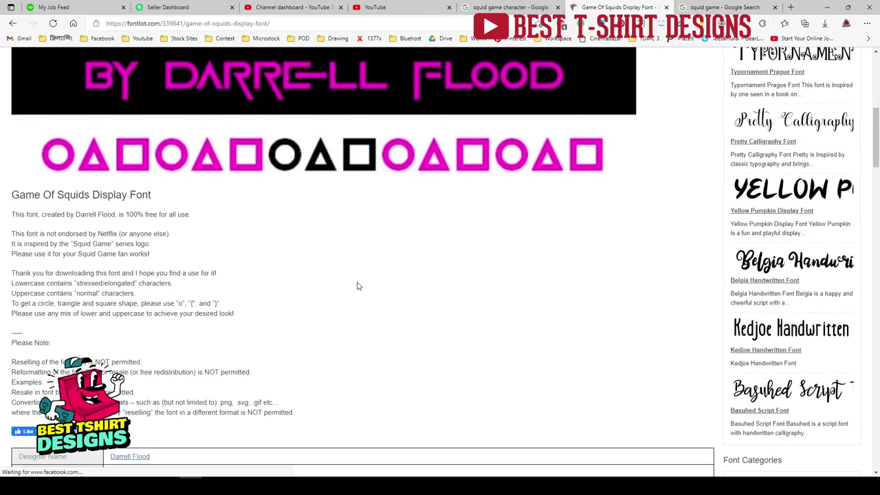
{"action": "scroll", "coordinate": [195, 297], "scroll_direction": "up", "scroll_amount": 2}
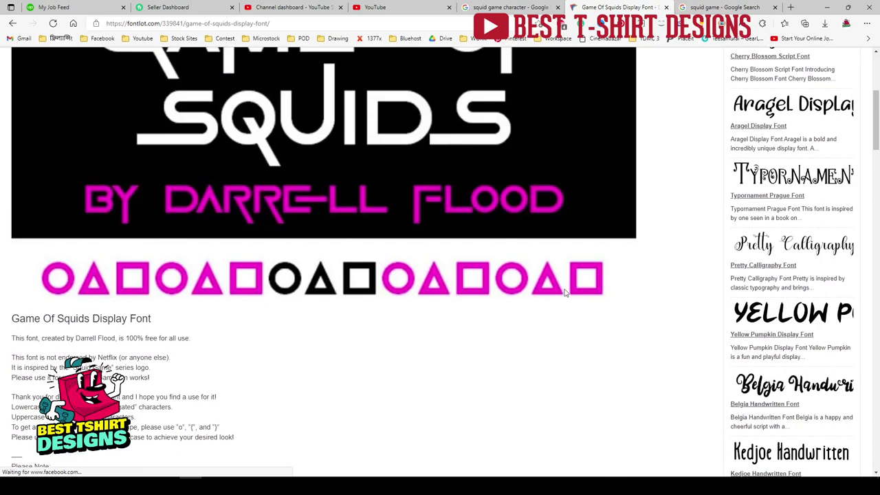
{"action": "scroll", "coordinate": [385, 297], "scroll_direction": "down", "scroll_amount": 4}
{"action": "scroll", "coordinate": [460, 204], "scroll_direction": "down", "scroll_amount": 1}
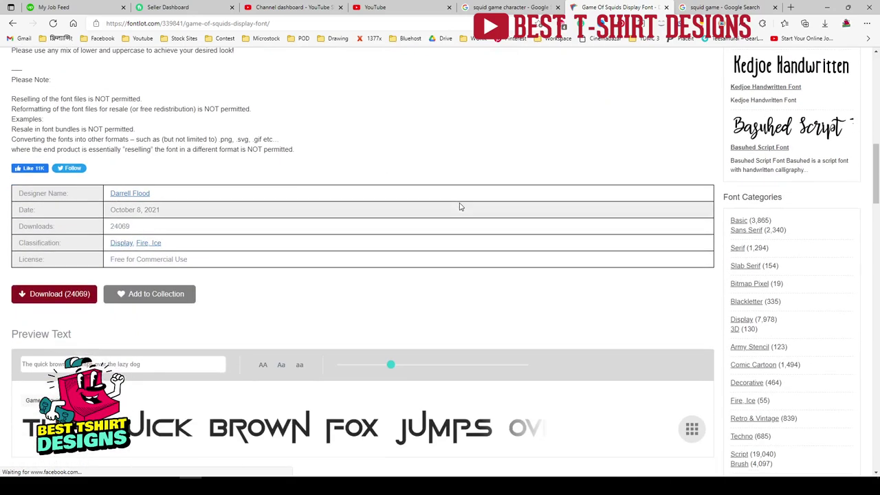
{"action": "scroll", "coordinate": [463, 206], "scroll_direction": "up", "scroll_amount": 2}
{"action": "scroll", "coordinate": [462, 206], "scroll_direction": "up", "scroll_amount": 5}
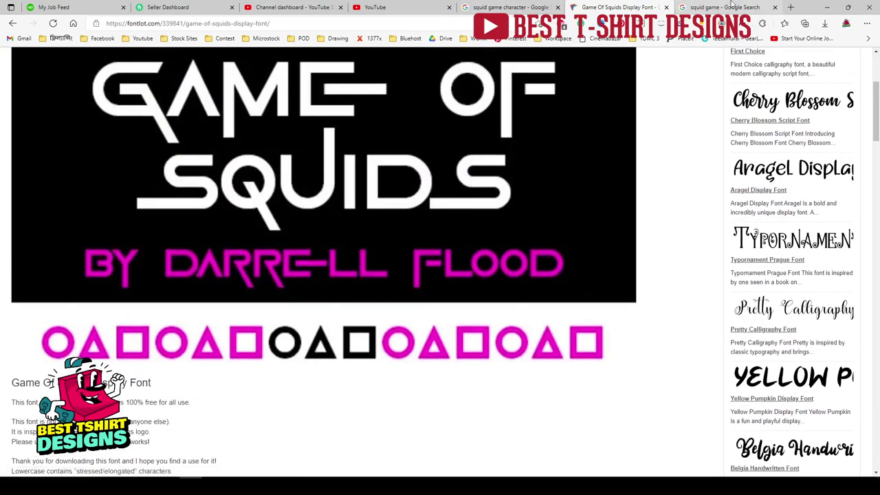
- Switch to Illustrator and examine the hand holding the red and blue cards in the reference photo
{"action": "key", "text": "ctrl+Tab"}
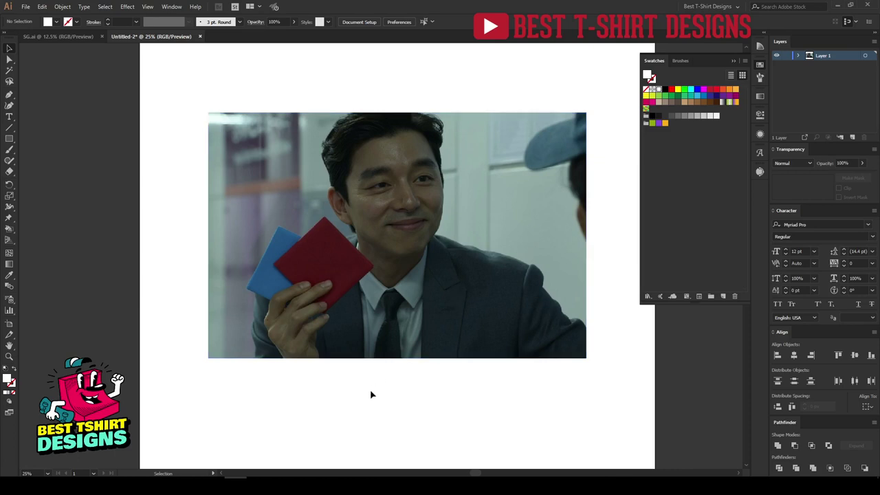
{"action": "scroll", "coordinate": [241, 308], "scroll_direction": "up", "scroll_amount": 2}
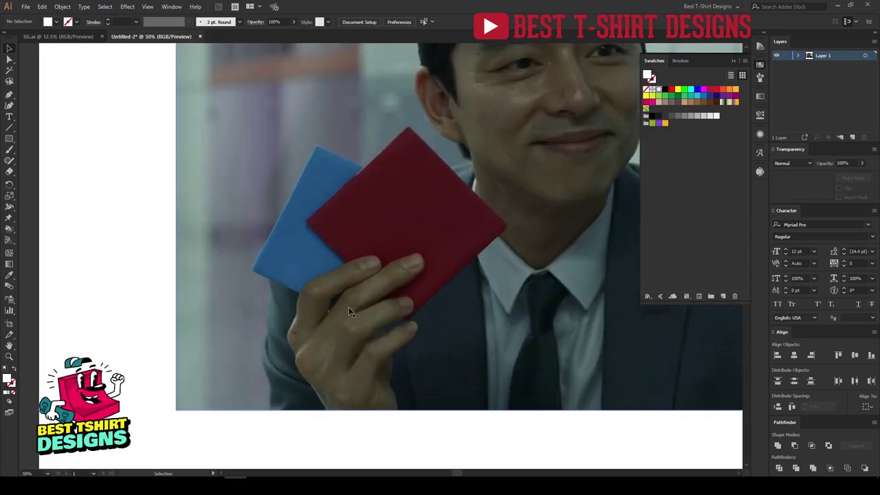
{"action": "scroll", "coordinate": [348, 307], "scroll_direction": "down", "scroll_amount": 1}
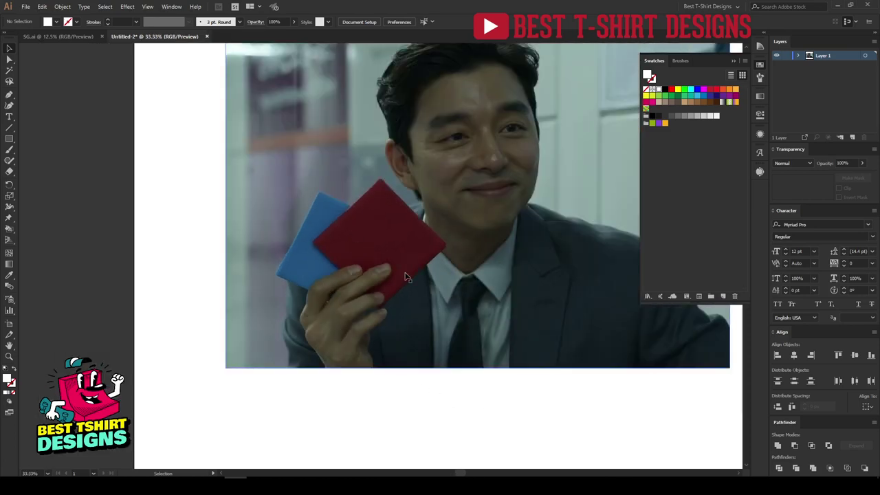
{"action": "scroll", "coordinate": [321, 365], "scroll_direction": "up", "scroll_amount": 1}
{"action": "scroll", "coordinate": [321, 366], "scroll_direction": "up", "scroll_amount": 2}
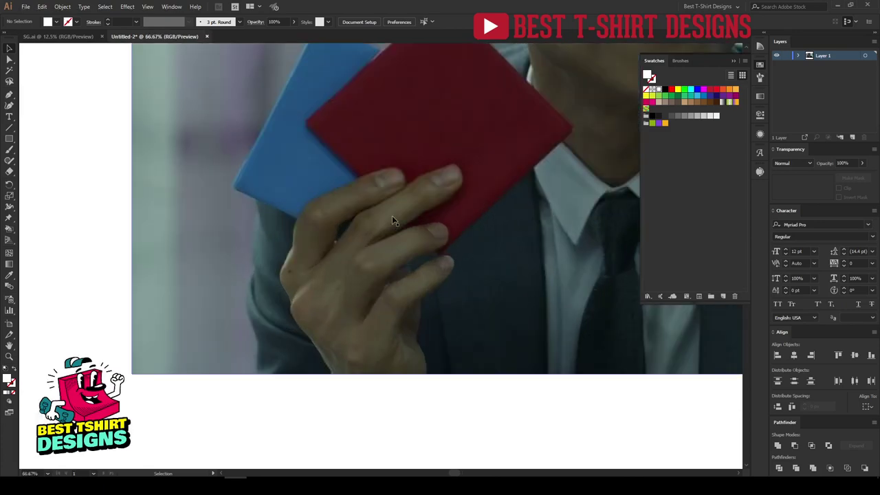
{"action": "scroll", "coordinate": [363, 239], "scroll_direction": "up", "scroll_amount": 2}
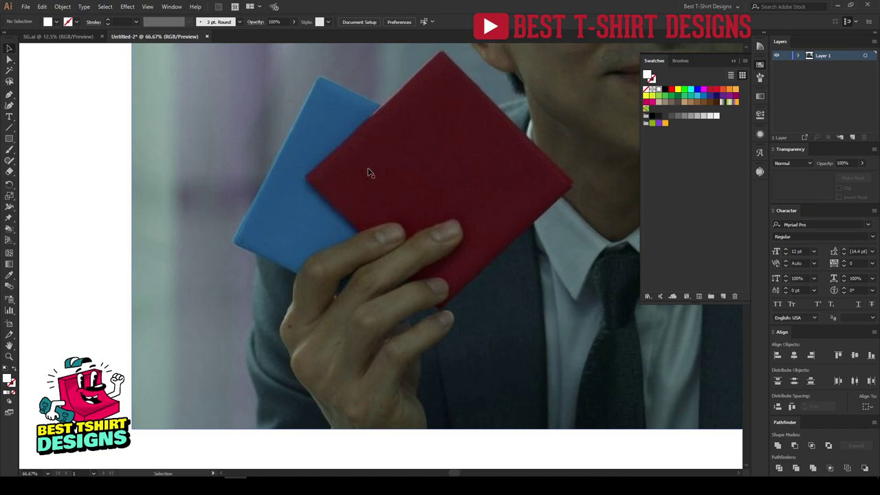
{"action": "scroll", "coordinate": [367, 172], "scroll_direction": "down", "scroll_amount": 1}
{"action": "scroll", "coordinate": [419, 407], "scroll_direction": "up", "scroll_amount": 1}
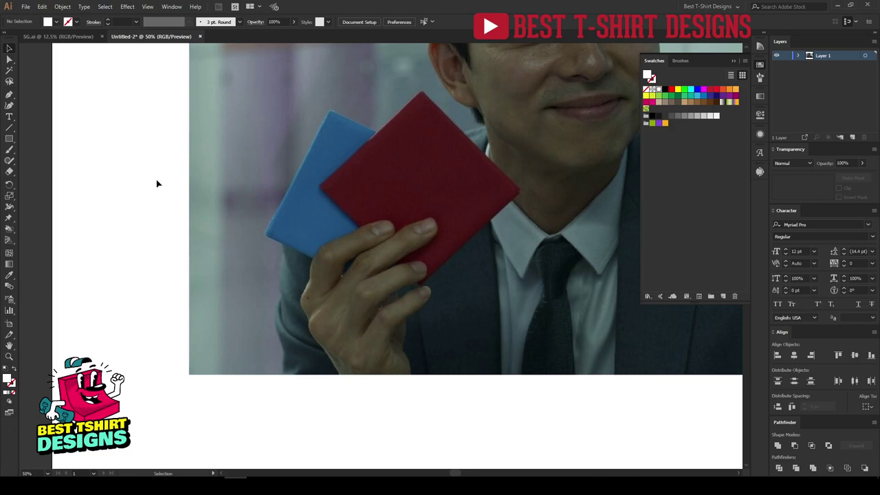
- Draw a thin horizontal ellipse about 130 px wide and 8 px high below the photo and fill it black
{"action": "left_click_drag", "start_coordinate": [9, 138], "coordinate": [55, 159]}
{"action": "scroll", "coordinate": [383, 197], "scroll_direction": "down", "scroll_amount": 4}
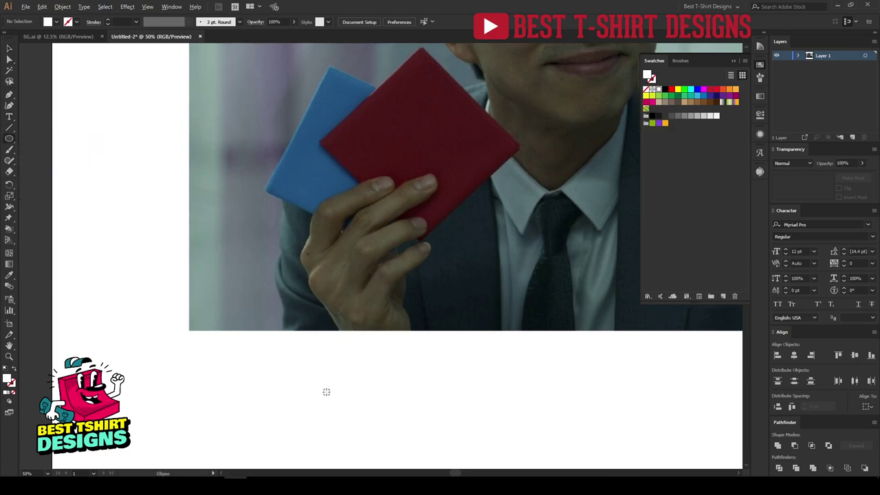
{"action": "scroll", "coordinate": [326, 391], "scroll_direction": "up", "scroll_amount": 1}
{"action": "scroll", "coordinate": [319, 389], "scroll_direction": "down", "scroll_amount": 5}
{"action": "scroll", "coordinate": [318, 389], "scroll_direction": "up", "scroll_amount": 1}
{"action": "left_click_drag", "start_coordinate": [282, 312], "coordinate": [341, 314]}
{"action": "key", "text": "v"}
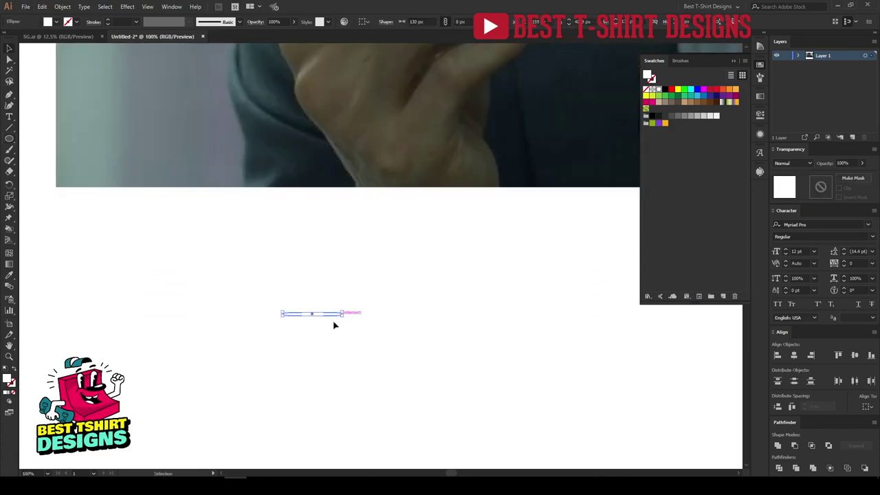
{"action": "scroll", "coordinate": [282, 336], "scroll_direction": "up", "scroll_amount": 1}
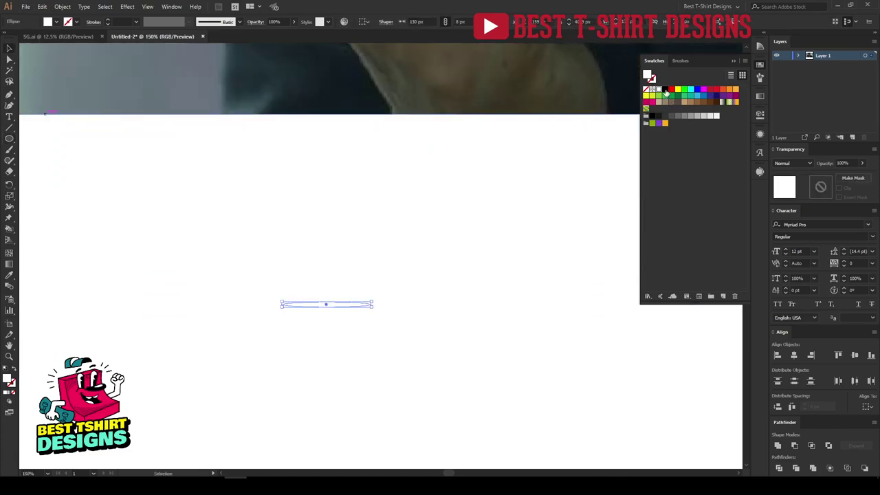
{"action": "left_click", "coordinate": [665, 90]}
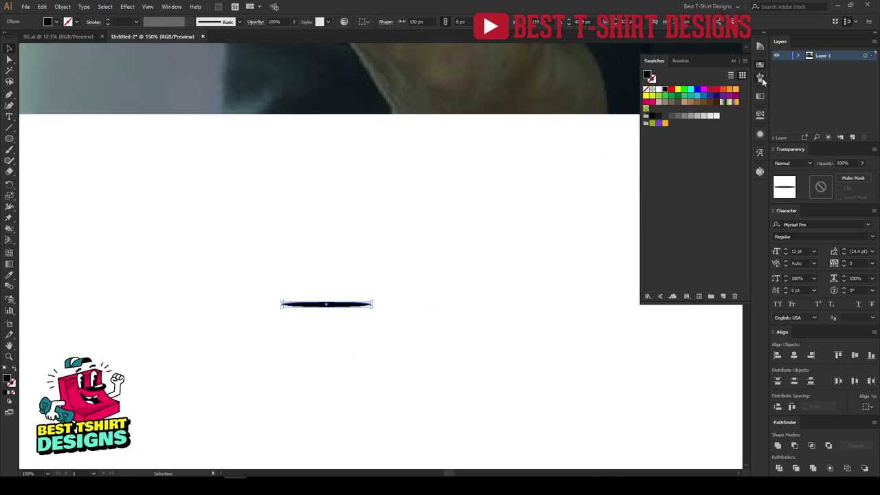
- Create an Art Brush from the black ellipse with the default options, and delete the ellipse from the artboard
{"action": "left_click", "coordinate": [760, 79]}
{"action": "left_click", "coordinate": [723, 297]}
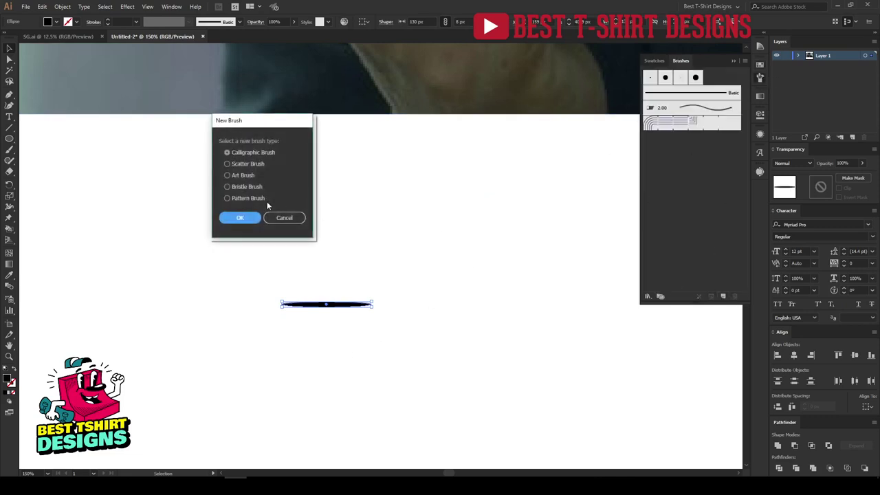
{"action": "left_click", "coordinate": [238, 176]}
{"action": "left_click", "coordinate": [239, 219]}
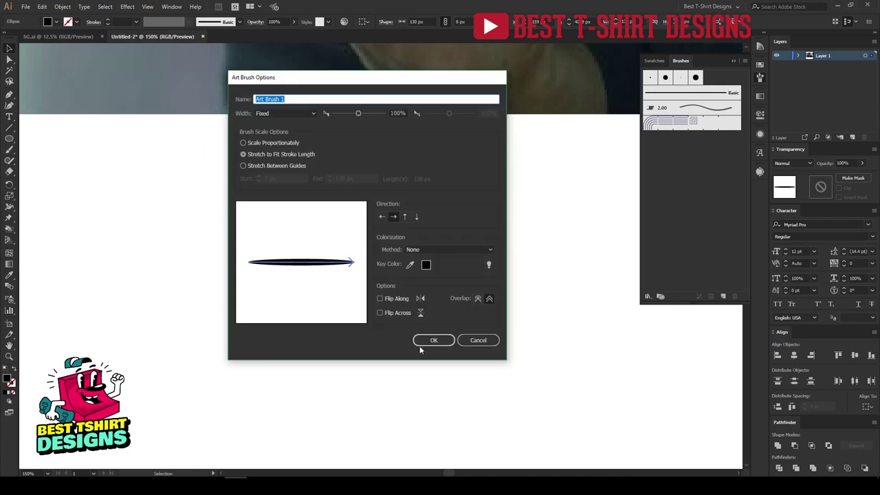
{"action": "left_click", "coordinate": [421, 342]}
{"action": "left_click_drag", "start_coordinate": [229, 275], "coordinate": [434, 342]}
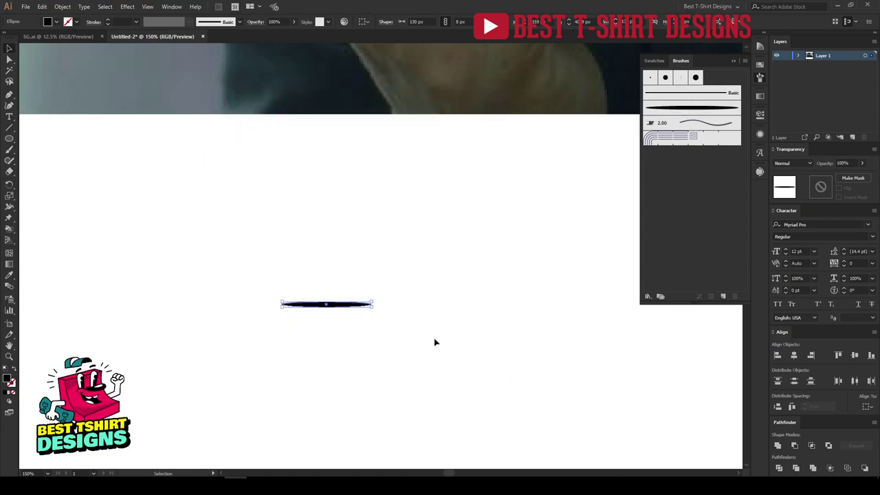
{"action": "left_click_drag", "start_coordinate": [224, 237], "coordinate": [437, 354]}
{"action": "key", "text": "Delete"}
- Trace the hand's outer edge from the lower knuckle to the wrist with the Paintbrush, using the new tapered art brush
{"action": "scroll", "coordinate": [298, 269], "scroll_direction": "up", "scroll_amount": 5}
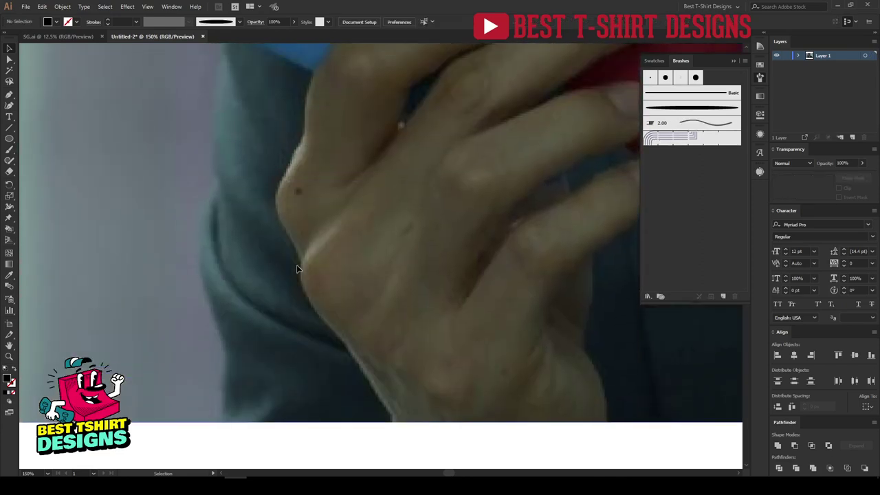
{"action": "key", "text": "b"}
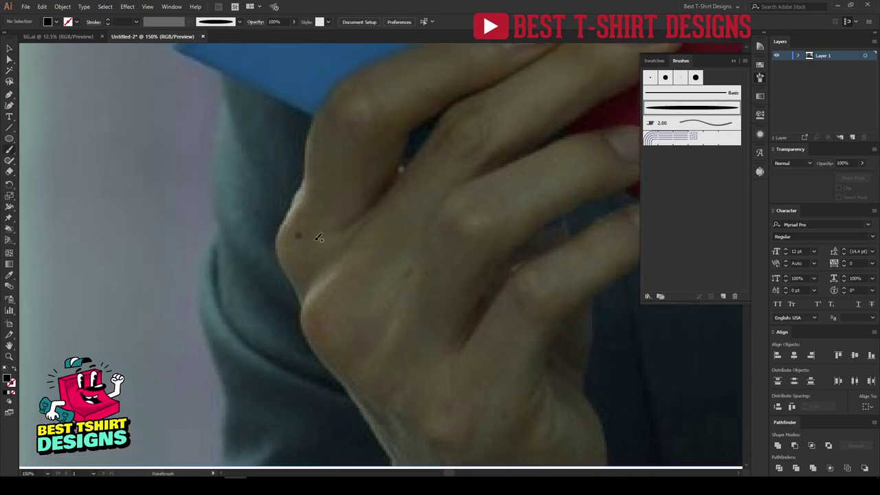
{"action": "left_click", "coordinate": [687, 110]}
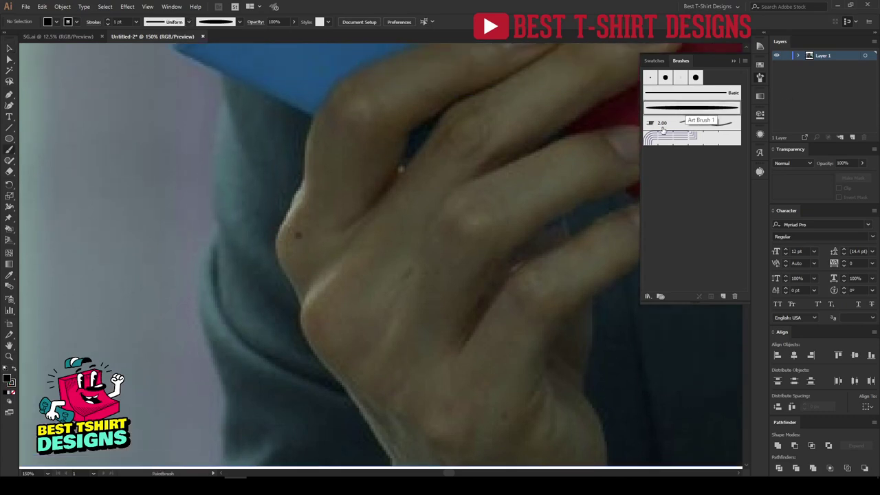
{"action": "key", "text": "ctrl+equal"}
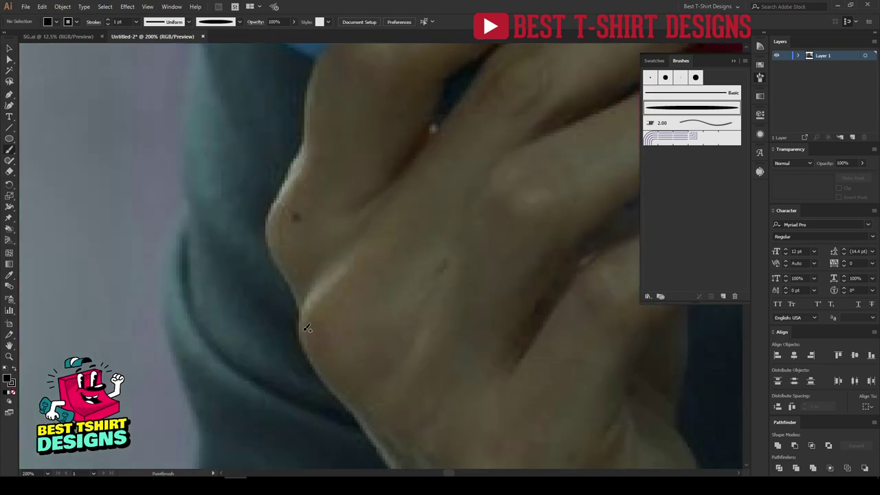
{"action": "mouse_move", "coordinate": [344, 180]}
{"action": "left_mouse_down"}
{"action": "mouse_move", "coordinate": [306, 232]}
{"action": "mouse_move", "coordinate": [307, 299]}
{"action": "left_mouse_up"}
{"action": "left_click_drag", "start_coordinate": [385, 393], "coordinate": [385, 398]}
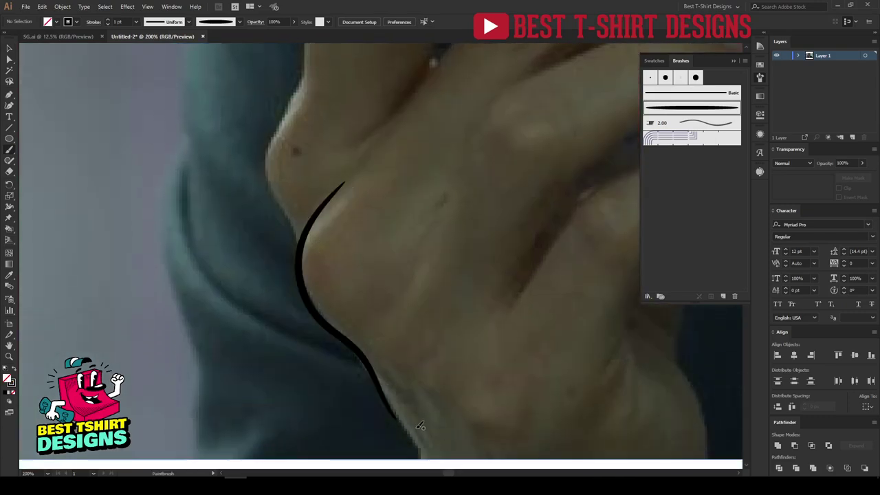
{"action": "scroll", "coordinate": [416, 347], "scroll_direction": "down", "scroll_amount": 3}
{"action": "mouse_move", "coordinate": [369, 254]}
{"action": "left_mouse_down"}
{"action": "mouse_move", "coordinate": [422, 327]}
{"action": "mouse_move", "coordinate": [437, 366]}
{"action": "mouse_move", "coordinate": [435, 421]}
{"action": "left_mouse_up"}
{"action": "scroll", "coordinate": [461, 414], "scroll_direction": "up", "scroll_amount": 3}
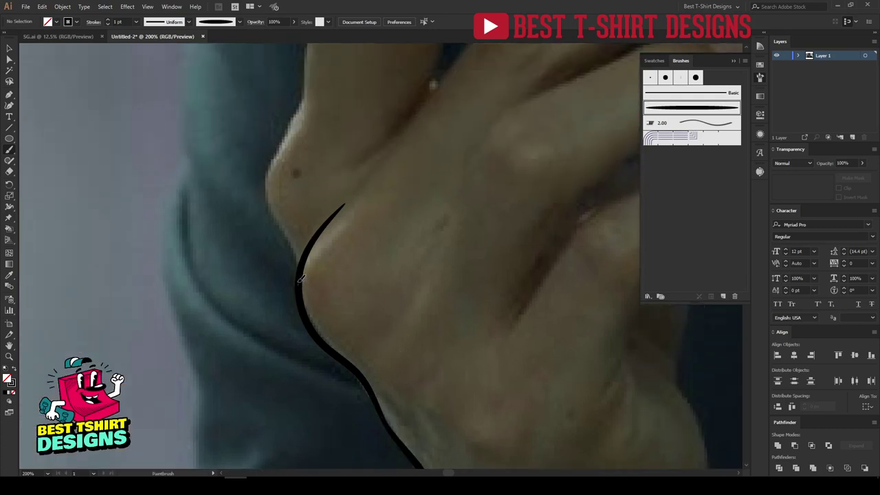
- Trace the hand's outer contour with the Paintbrush from the lower knuckle, around the uppermost finger's knuckles, to its fingertip
{"action": "left_click_drag", "start_coordinate": [301, 279], "coordinate": [294, 242]}
{"action": "left_click_drag", "start_coordinate": [306, 106], "coordinate": [306, 75]}
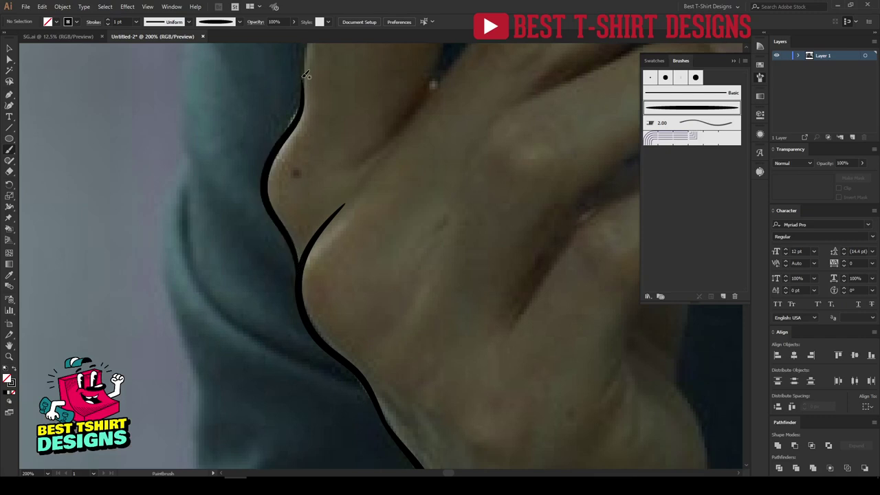
{"action": "scroll", "coordinate": [305, 330], "scroll_direction": "up", "scroll_amount": 4}
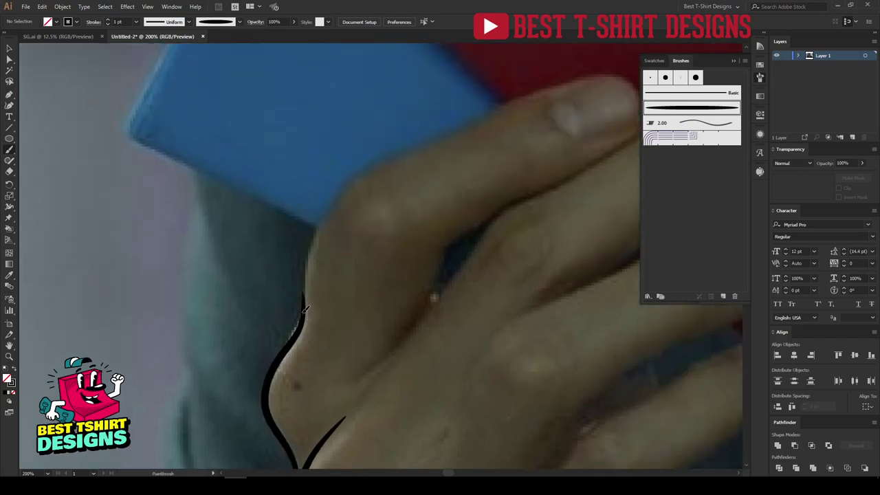
{"action": "left_click_drag", "start_coordinate": [426, 146], "coordinate": [464, 144]}
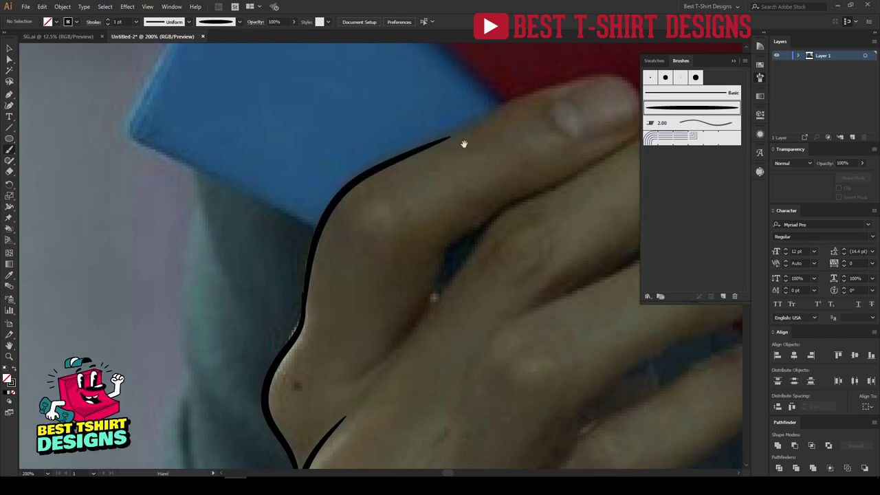
{"action": "scroll", "coordinate": [463, 144], "scroll_direction": "up", "scroll_amount": 3}
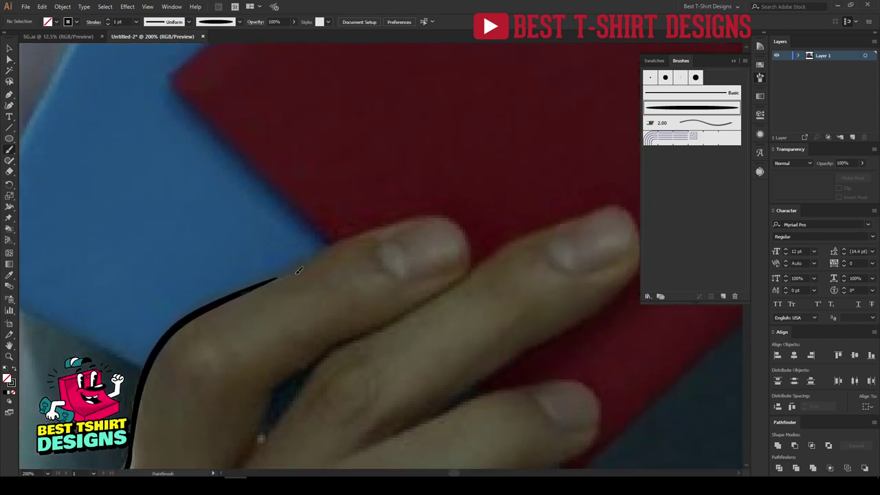
{"action": "left_click_drag", "start_coordinate": [417, 218], "coordinate": [437, 220]}
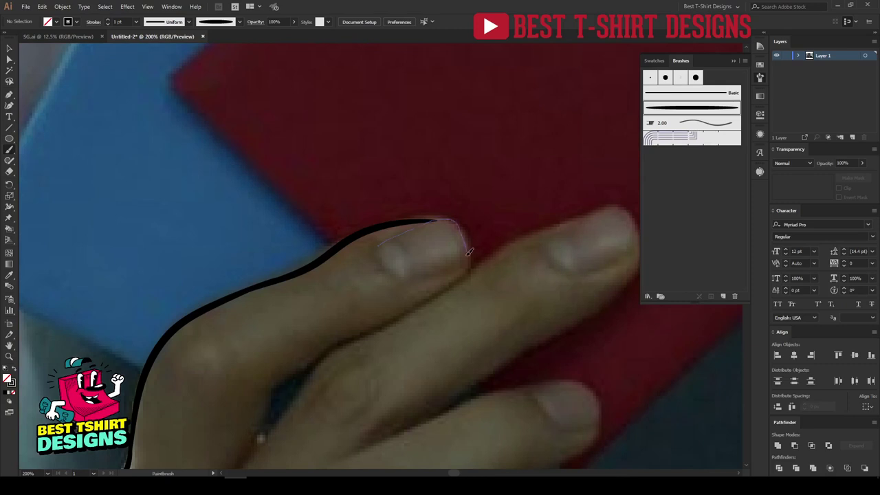
- Outline the uppermost finger's nail and trace the underside of that finger back toward the gap beside the second finger
{"action": "left_click_drag", "start_coordinate": [379, 249], "coordinate": [382, 242]}
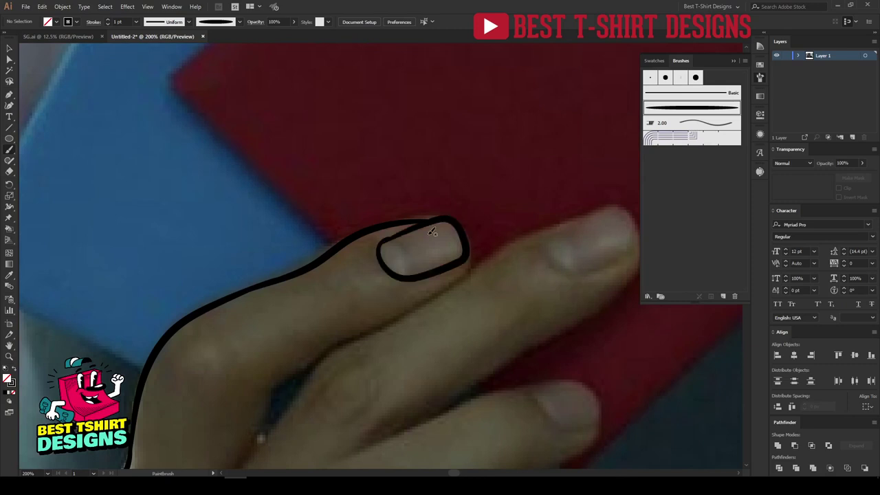
{"action": "scroll", "coordinate": [481, 274], "scroll_direction": "down", "scroll_amount": 2}
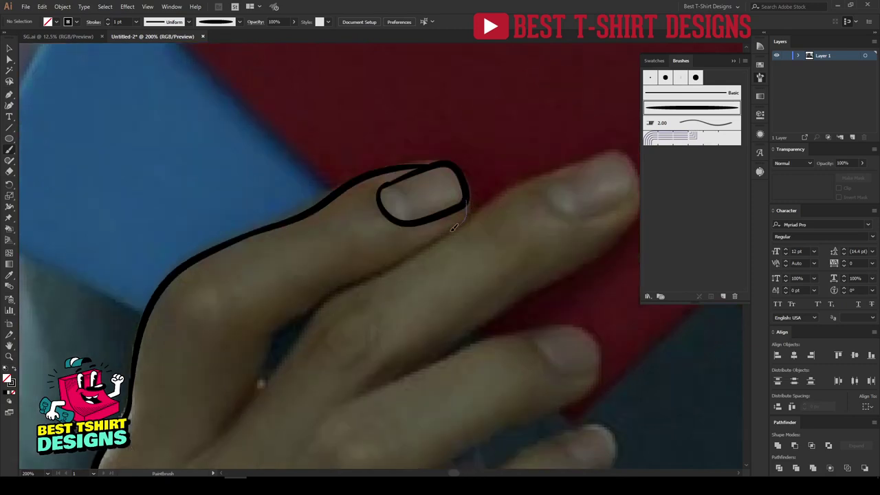
{"action": "mouse_move", "coordinate": [454, 228]}
{"action": "left_mouse_down"}
{"action": "mouse_move", "coordinate": [304, 299]}
{"action": "mouse_move", "coordinate": [337, 288]}
{"action": "mouse_move", "coordinate": [266, 330]}
{"action": "left_mouse_up"}
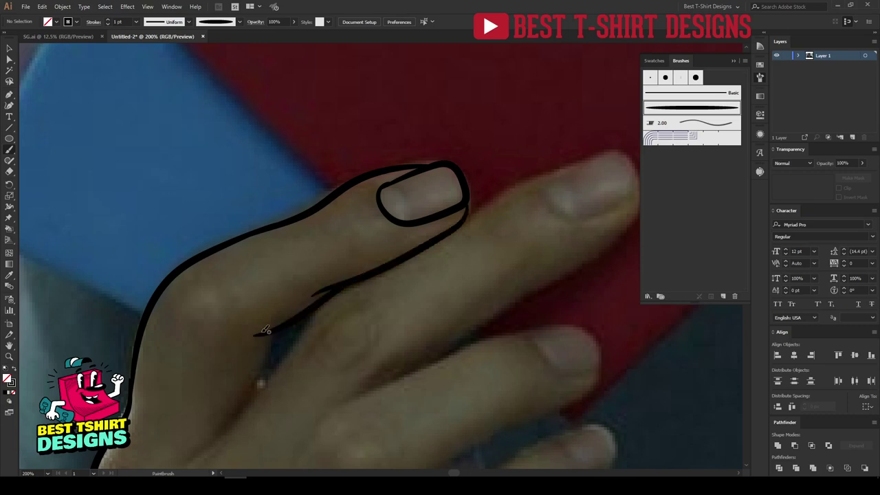
- Trace both sides of the narrow gap between the uppermost and second fingers, tapering down onto the back of the hand
{"action": "scroll", "coordinate": [266, 331], "scroll_direction": "down", "scroll_amount": 3}
{"action": "mouse_move", "coordinate": [278, 239]}
{"action": "left_mouse_down"}
{"action": "mouse_move", "coordinate": [242, 314]}
{"action": "mouse_move", "coordinate": [194, 366]}
{"action": "left_mouse_up"}
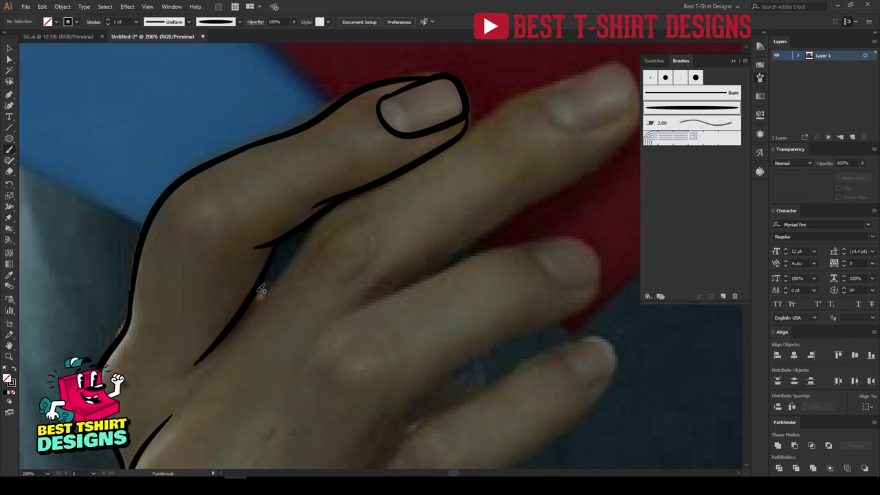
{"action": "left_click_drag", "start_coordinate": [222, 339], "coordinate": [252, 309]}
{"action": "left_click_drag", "start_coordinate": [290, 256], "coordinate": [361, 192]}
{"action": "scroll", "coordinate": [466, 194], "scroll_direction": "up", "scroll_amount": 1}
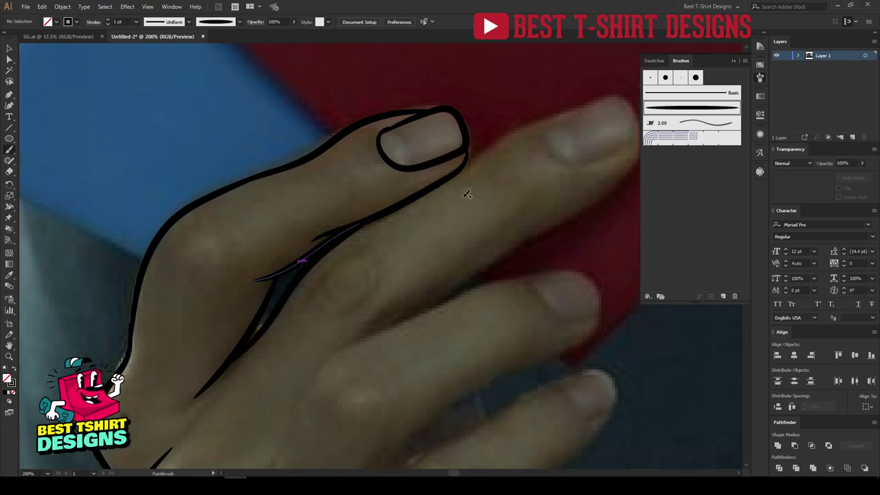
- Outline the second finger with Paintbrush strokes along its upper edge, around the nail and back along its underside
{"action": "left_click_drag", "start_coordinate": [501, 195], "coordinate": [387, 233]}
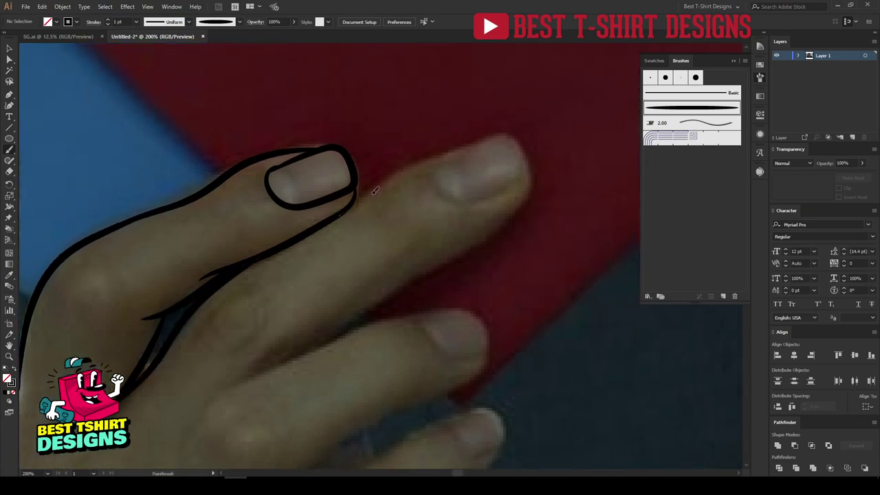
{"action": "left_click_drag", "start_coordinate": [389, 172], "coordinate": [481, 143]}
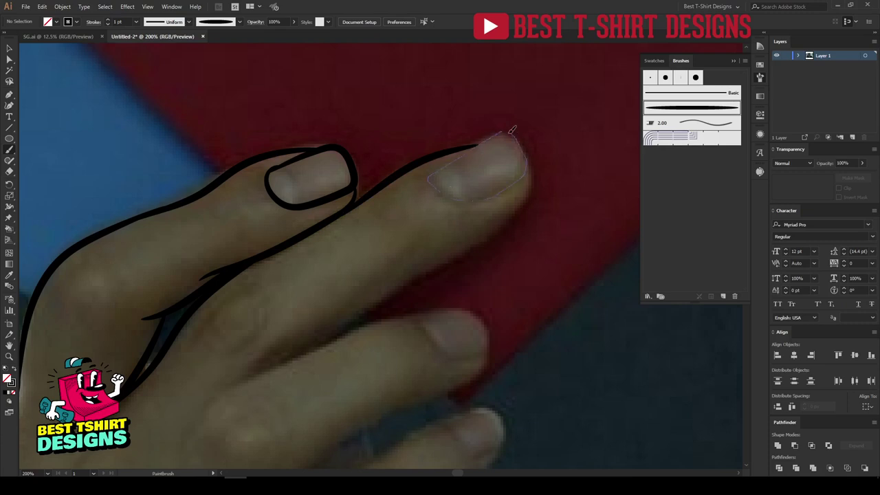
{"action": "left_click_drag", "start_coordinate": [502, 131], "coordinate": [473, 141]}
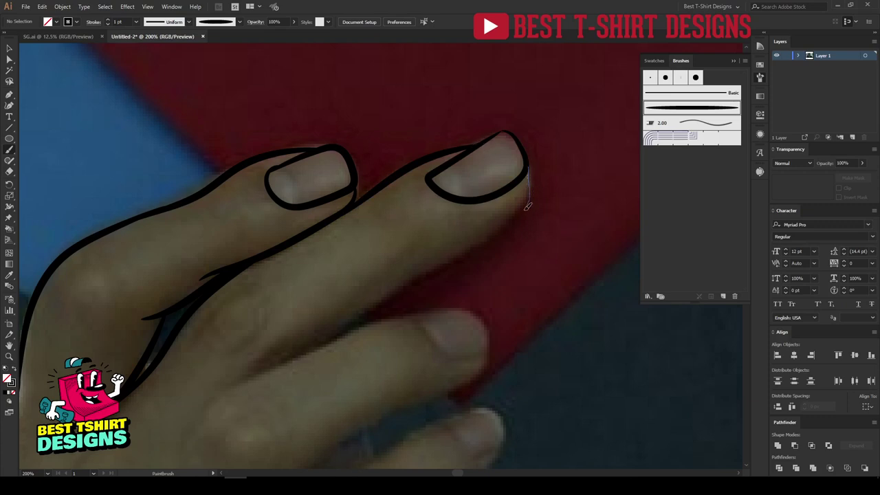
{"action": "mouse_move", "coordinate": [528, 205]}
{"action": "left_mouse_down"}
{"action": "mouse_move", "coordinate": [489, 243]}
{"action": "mouse_move", "coordinate": [356, 316]}
{"action": "left_mouse_up"}
{"action": "left_click_drag", "start_coordinate": [316, 349], "coordinate": [297, 363]}
{"action": "scroll", "coordinate": [417, 290], "scroll_direction": "down", "scroll_amount": 2}
{"action": "scroll", "coordinate": [339, 288], "scroll_direction": "down", "scroll_amount": 1}
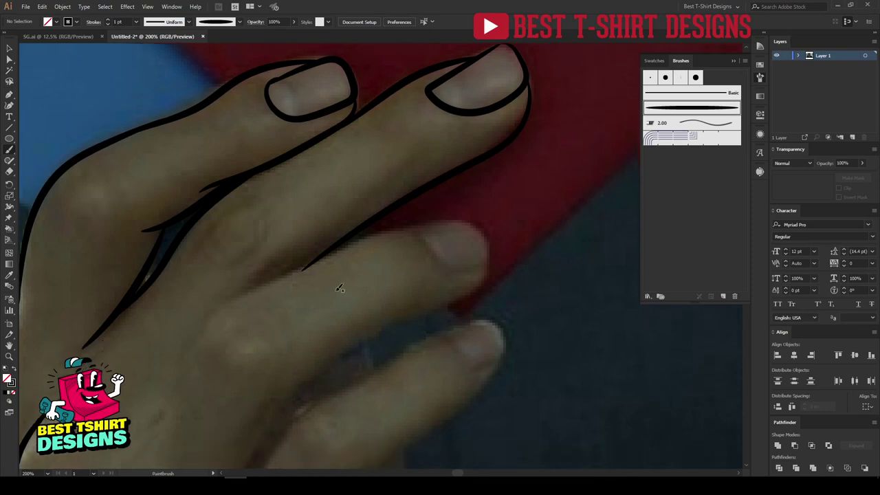
{"action": "scroll", "coordinate": [339, 287], "scroll_direction": "down", "scroll_amount": 1}
{"action": "left_click_drag", "start_coordinate": [291, 332], "coordinate": [406, 264]}
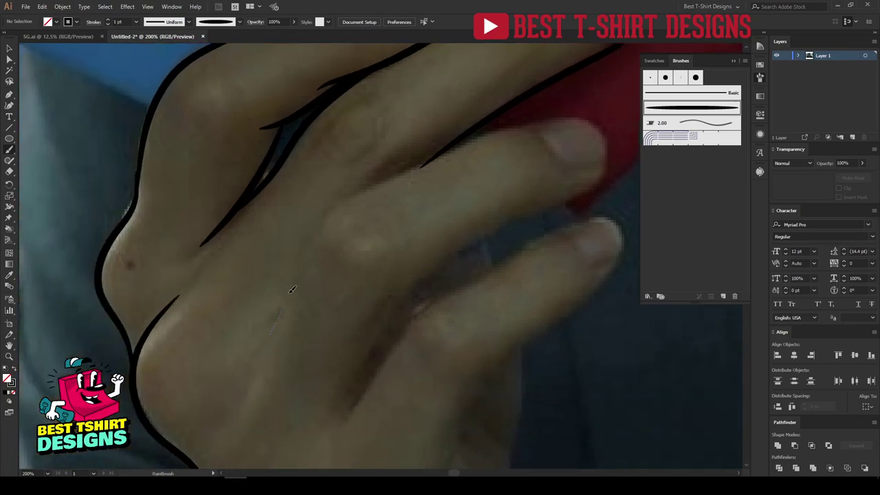
{"action": "left_click_drag", "start_coordinate": [318, 235], "coordinate": [340, 206]}
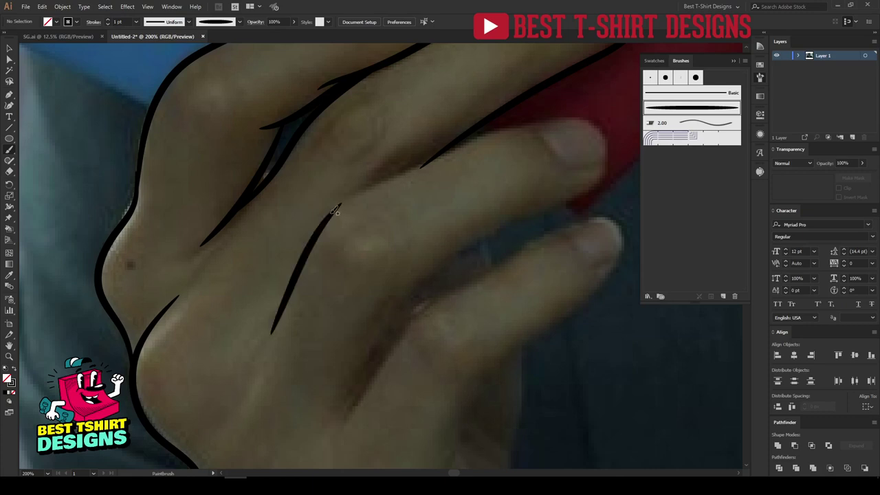
{"action": "left_click_drag", "start_coordinate": [447, 152], "coordinate": [449, 151]}
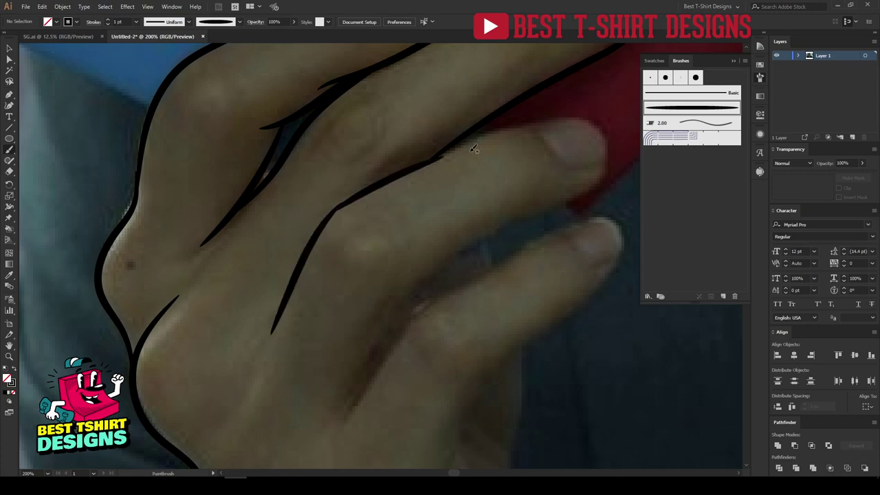
{"action": "scroll", "coordinate": [473, 161], "scroll_direction": "up", "scroll_amount": 1}
{"action": "key", "text": "ctrl+z"}
{"action": "key", "text": "ctrl+z"}
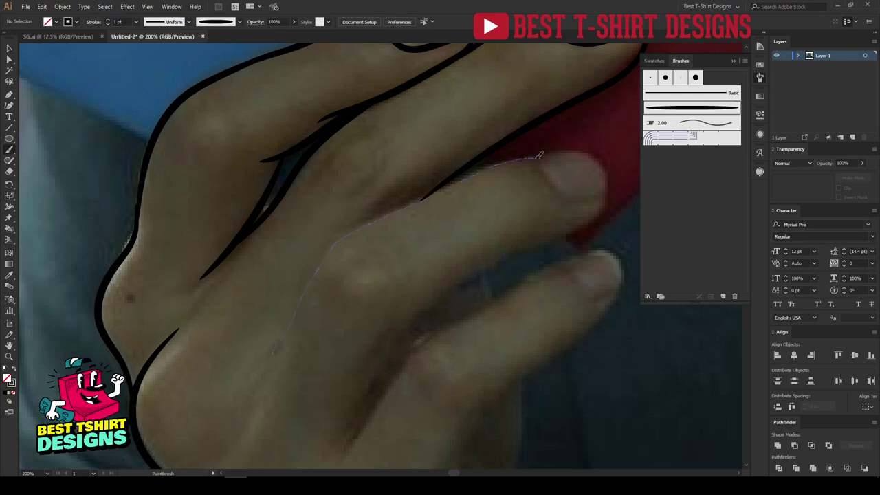
- Trace the third finger's upper edge in one continuous stroke from the back of the hand, over the knuckle, to the nail
{"action": "left_click_drag", "start_coordinate": [537, 157], "coordinate": [465, 257]}
{"action": "scroll", "coordinate": [465, 255], "scroll_direction": "up", "scroll_amount": 2}
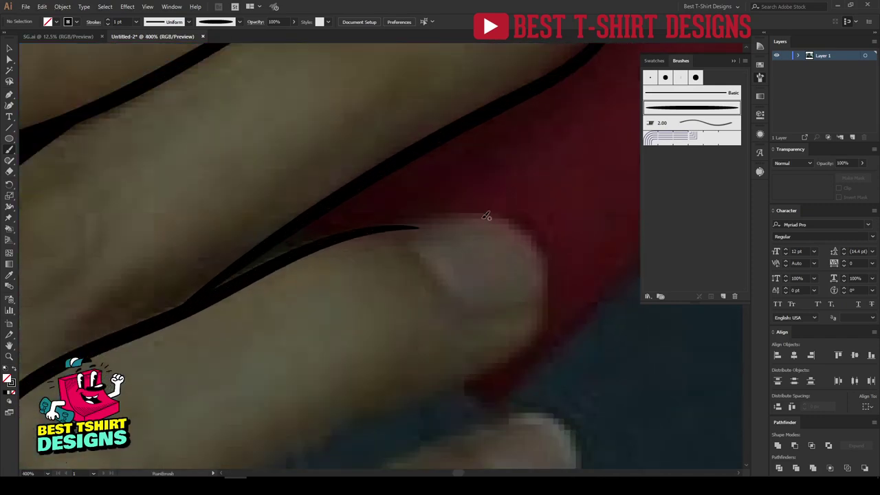
{"action": "scroll", "coordinate": [485, 216], "scroll_direction": "down", "scroll_amount": 2, "text": "alt"}
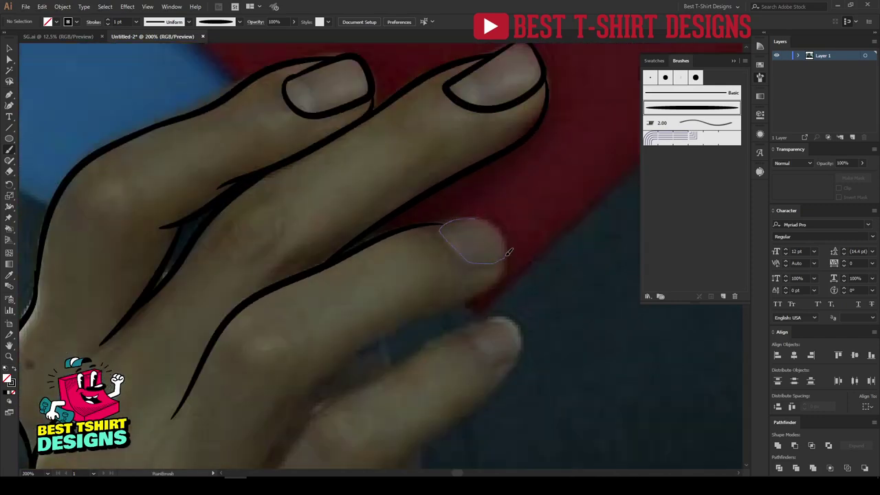
- Outline the third finger's nail and trace its underside from the fingertip back toward the little finger
{"action": "left_click_drag", "start_coordinate": [474, 224], "coordinate": [475, 224]}
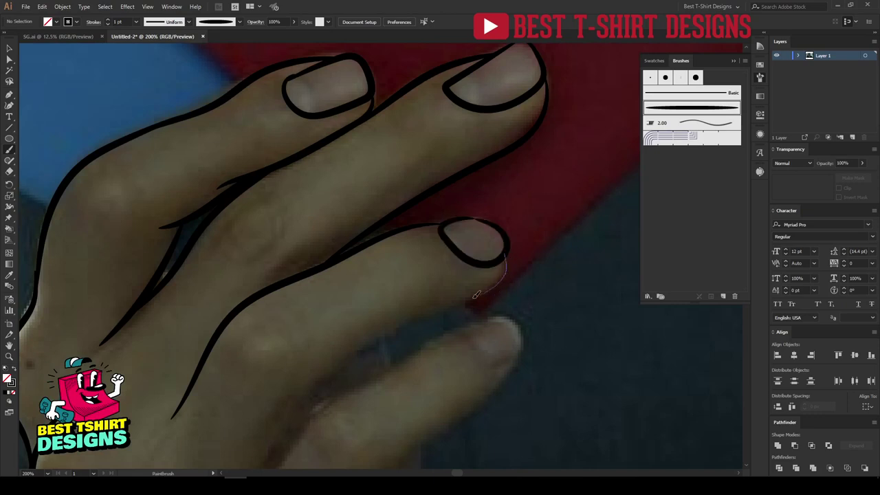
{"action": "left_click_drag", "start_coordinate": [476, 295], "coordinate": [420, 317]}
{"action": "left_click_drag", "start_coordinate": [374, 336], "coordinate": [333, 354]}
{"action": "scroll", "coordinate": [317, 355], "scroll_direction": "down", "scroll_amount": 2}
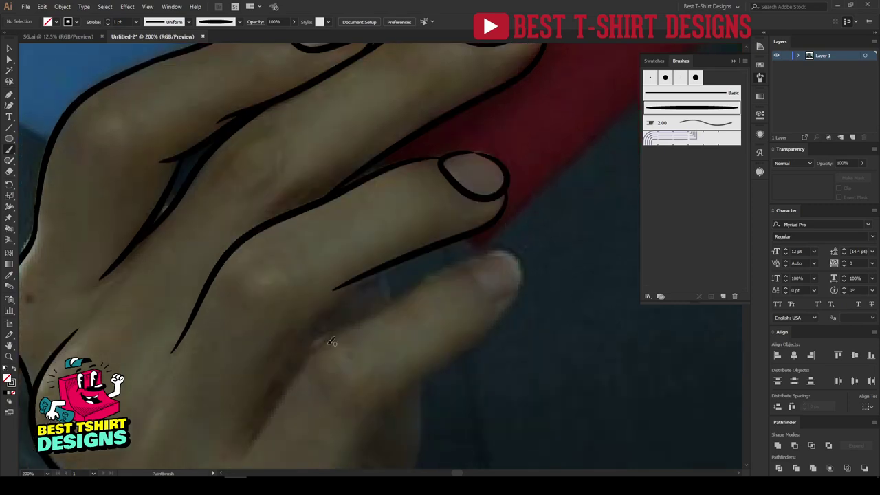
- Trace the crease from the third finger's underside down between the third and little fingers onto the back of the hand
{"action": "left_click_drag", "start_coordinate": [388, 263], "coordinate": [348, 289]}
{"action": "left_click_drag", "start_coordinate": [267, 392], "coordinate": [255, 412]}
{"action": "scroll", "coordinate": [256, 413], "scroll_direction": "down", "scroll_amount": 2}
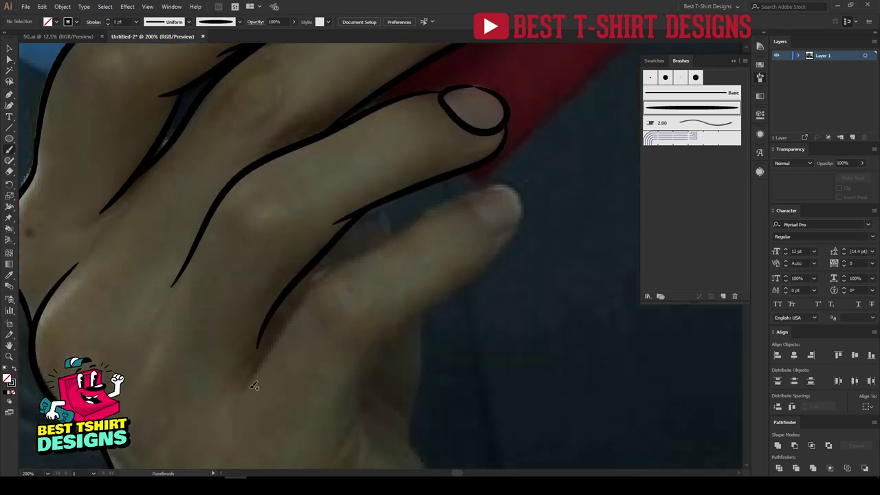
{"action": "left_click_drag", "start_coordinate": [297, 280], "coordinate": [242, 390]}
{"action": "scroll", "coordinate": [378, 343], "scroll_direction": "up", "scroll_amount": 2}
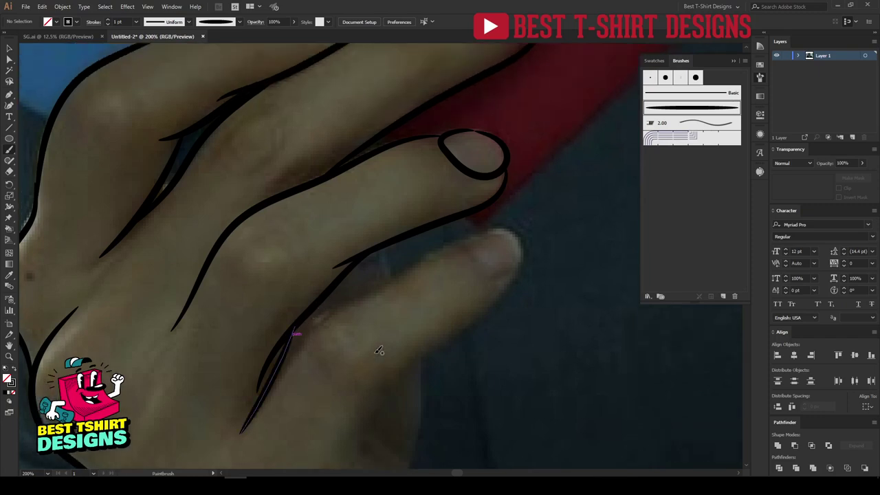
- Trace the palm's edge in a curve from the third finger's underside, across the little finger, down past the photo's lower edge
{"action": "scroll", "coordinate": [417, 295], "scroll_direction": "down", "scroll_amount": 1}
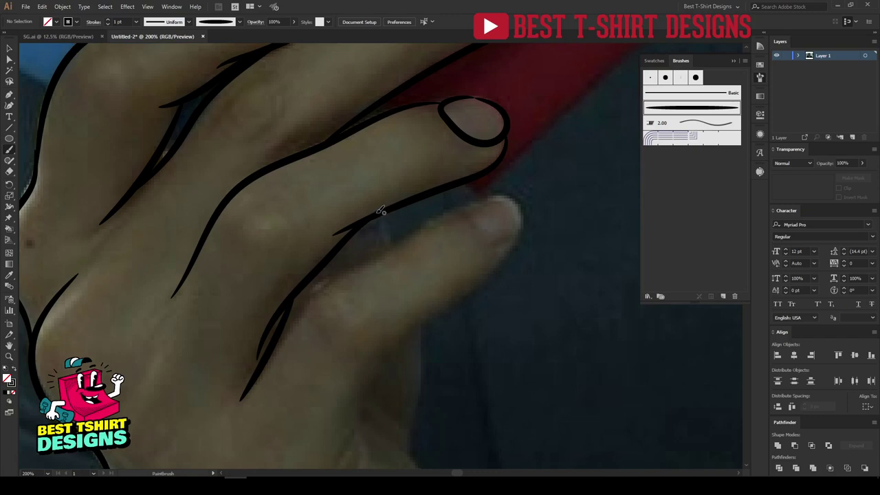
{"action": "left_click_drag", "start_coordinate": [378, 213], "coordinate": [391, 226]}
{"action": "left_click_drag", "start_coordinate": [421, 402], "coordinate": [416, 459]}
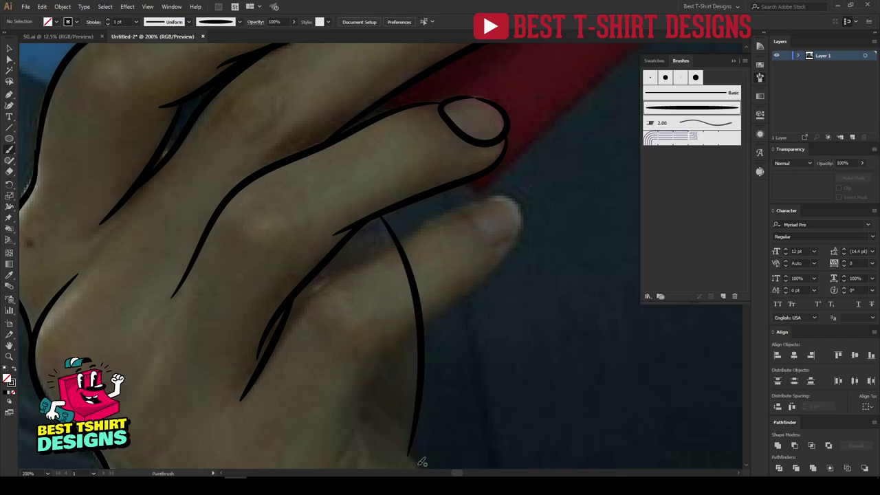
{"action": "scroll", "coordinate": [398, 303], "scroll_direction": "down", "scroll_amount": 4}
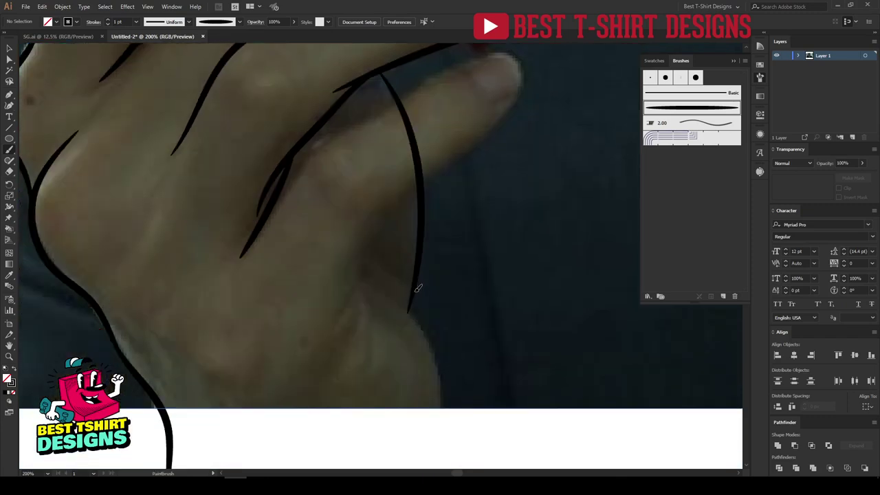
{"action": "mouse_move", "coordinate": [420, 314]}
{"action": "left_mouse_down"}
{"action": "mouse_move", "coordinate": [433, 351]}
{"action": "mouse_move", "coordinate": [447, 440]}
{"action": "left_mouse_up"}
- Trace the little finger's upper edge from its base crease to the fingertip and outline its nail
{"action": "scroll", "coordinate": [491, 355], "scroll_direction": "up", "scroll_amount": 5}
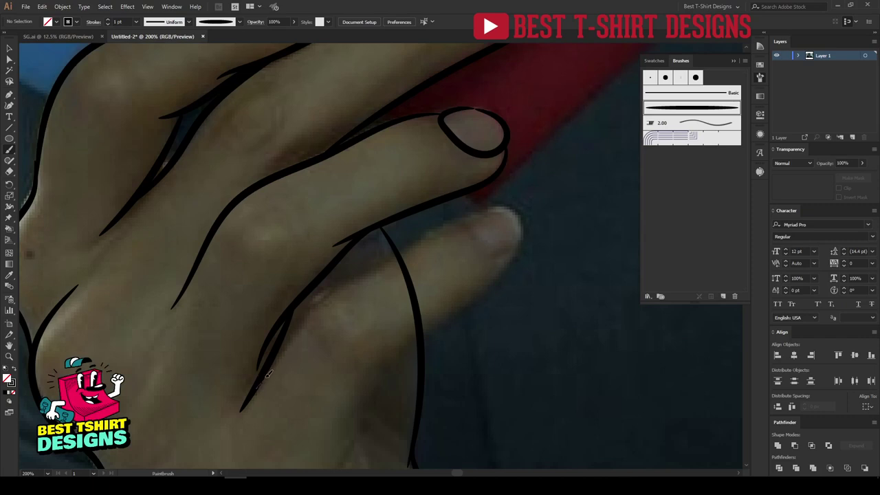
{"action": "left_click_drag", "start_coordinate": [356, 279], "coordinate": [374, 270]}
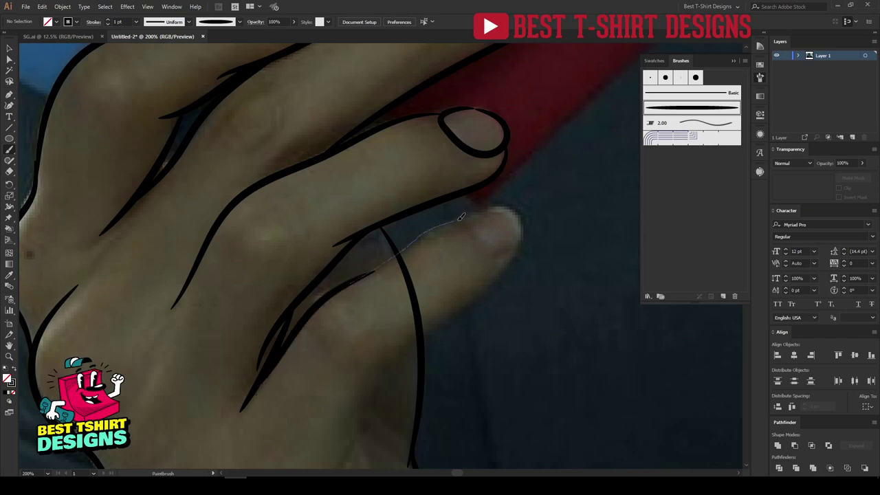
{"action": "mouse_move", "coordinate": [484, 212]}
{"action": "left_mouse_down"}
{"action": "mouse_move", "coordinate": [520, 220]}
{"action": "mouse_move", "coordinate": [492, 228]}
{"action": "left_mouse_up"}
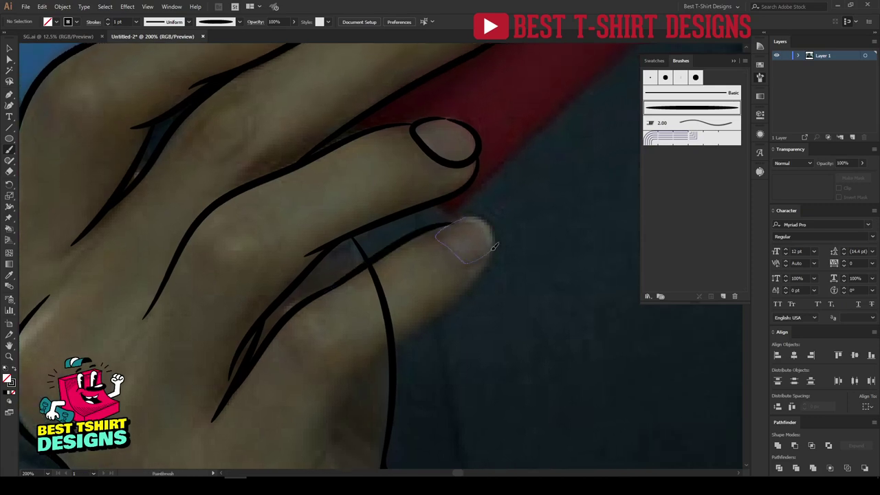
{"action": "left_click_drag", "start_coordinate": [473, 211], "coordinate": [474, 214]}
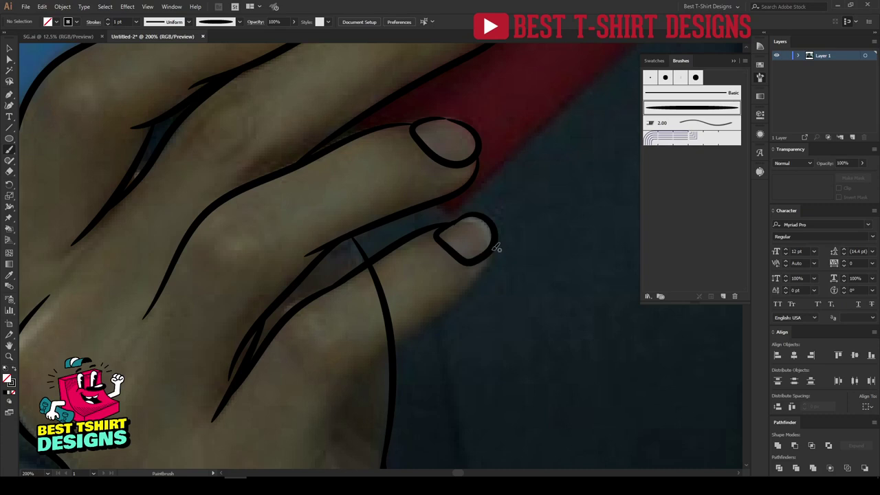
- Trace the little finger's underside from the fingertip to its base, and add the crease running down from there toward the wrist
{"action": "left_click_drag", "start_coordinate": [413, 327], "coordinate": [412, 323]}
{"action": "scroll", "coordinate": [412, 317], "scroll_direction": "down", "scroll_amount": 3}
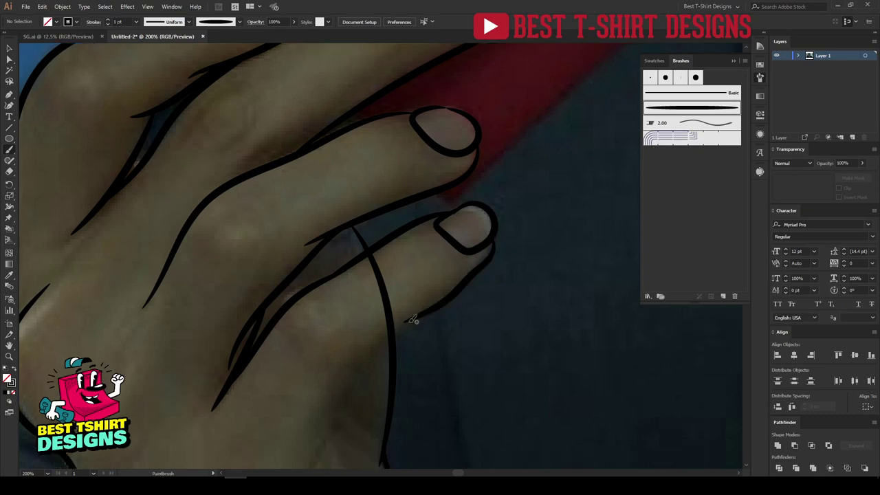
{"action": "left_click_drag", "start_coordinate": [373, 281], "coordinate": [334, 304]}
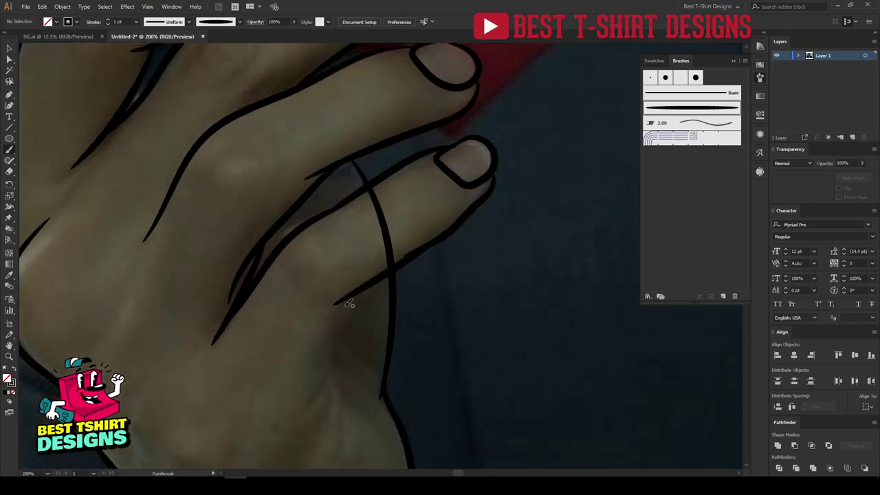
{"action": "mouse_move", "coordinate": [383, 277]}
{"action": "left_mouse_down"}
{"action": "mouse_move", "coordinate": [355, 302]}
{"action": "mouse_move", "coordinate": [309, 411]}
{"action": "left_mouse_up"}
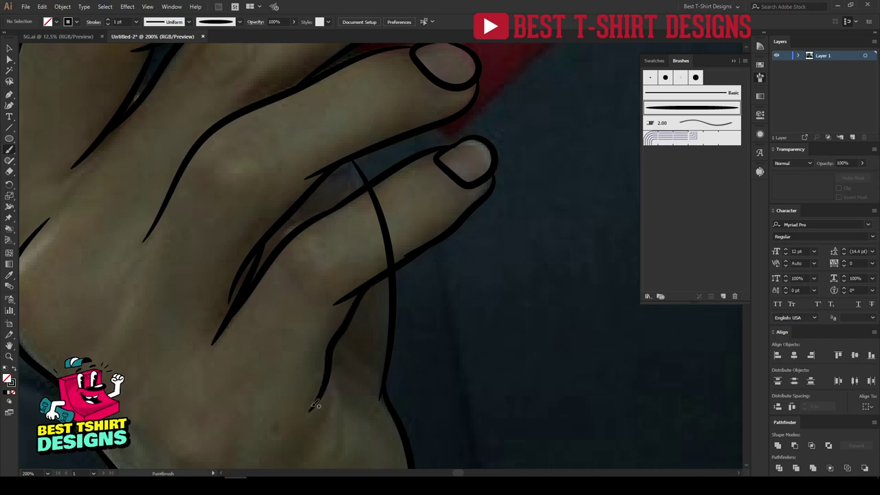
{"action": "scroll", "coordinate": [437, 233], "scroll_direction": "down", "scroll_amount": 3}
{"action": "scroll", "coordinate": [348, 352], "scroll_direction": "up", "scroll_amount": 1}
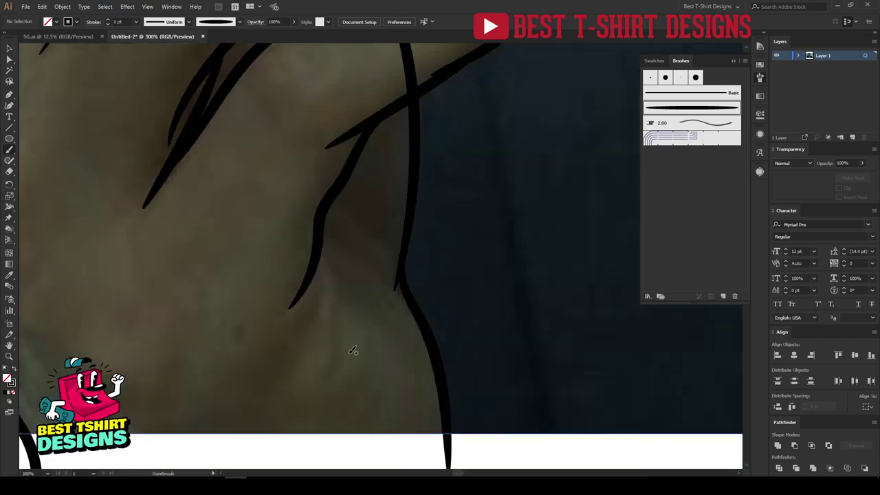
- Add branching crease lines below the little finger's base and short fold strokes beside them at the palm's edge
{"action": "scroll", "coordinate": [353, 351], "scroll_direction": "up", "scroll_amount": 2}
{"action": "mouse_move", "coordinate": [324, 278]}
{"action": "left_mouse_down"}
{"action": "mouse_move", "coordinate": [343, 377]}
{"action": "mouse_move", "coordinate": [337, 414]}
{"action": "left_mouse_up"}
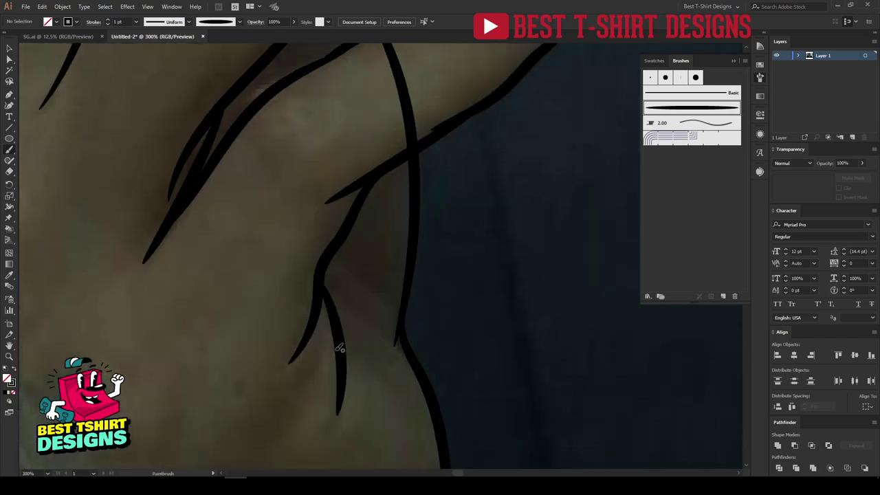
{"action": "left_click_drag", "start_coordinate": [341, 331], "coordinate": [380, 434]}
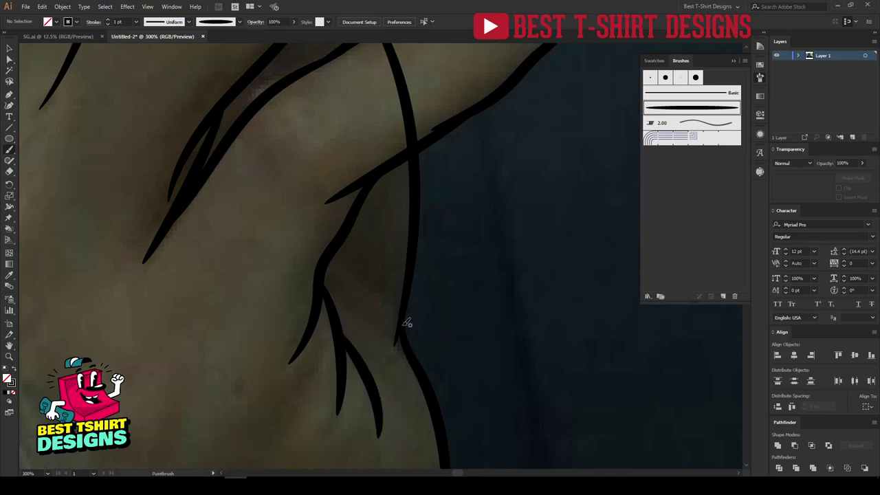
{"action": "mouse_move", "coordinate": [358, 263]}
{"action": "left_mouse_down"}
{"action": "mouse_move", "coordinate": [402, 322]}
{"action": "mouse_move", "coordinate": [350, 289]}
{"action": "left_mouse_up"}
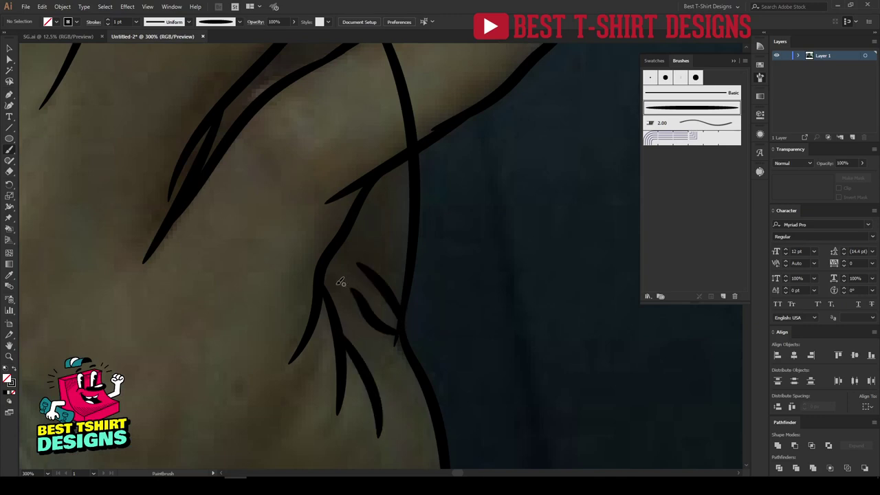
- Paint two curved creases near the wrist and two slanted tendon lines on the back of the hand
{"action": "scroll", "coordinate": [446, 343], "scroll_direction": "down", "scroll_amount": 2}
{"action": "scroll", "coordinate": [383, 338], "scroll_direction": "down", "scroll_amount": 1}
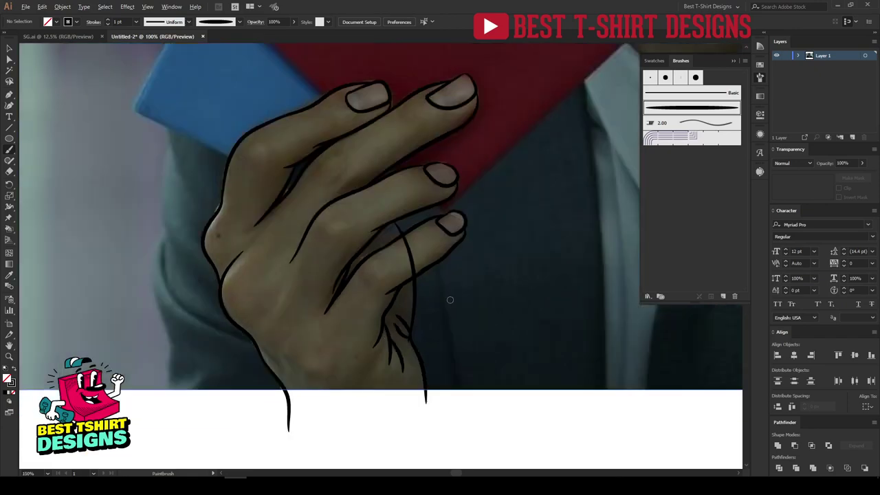
{"action": "scroll", "coordinate": [363, 289], "scroll_direction": "up", "scroll_amount": 1}
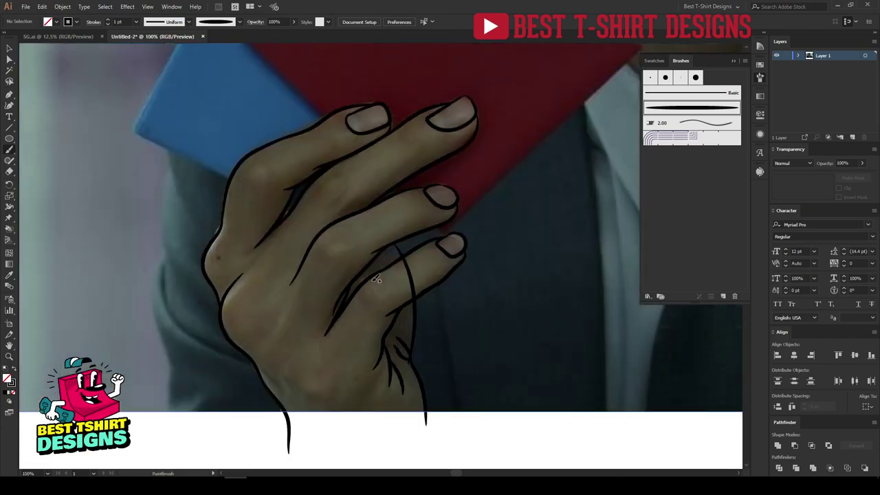
{"action": "scroll", "coordinate": [254, 386], "scroll_direction": "up", "scroll_amount": 1}
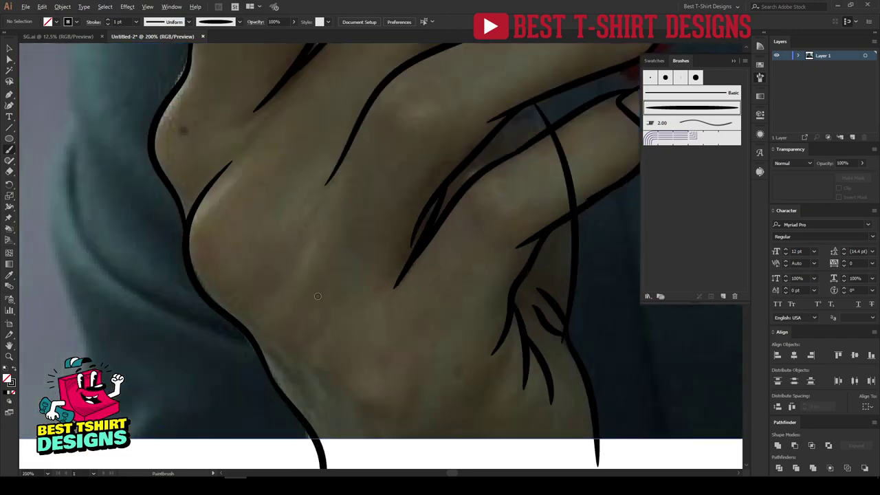
{"action": "scroll", "coordinate": [317, 296], "scroll_direction": "down", "scroll_amount": 1}
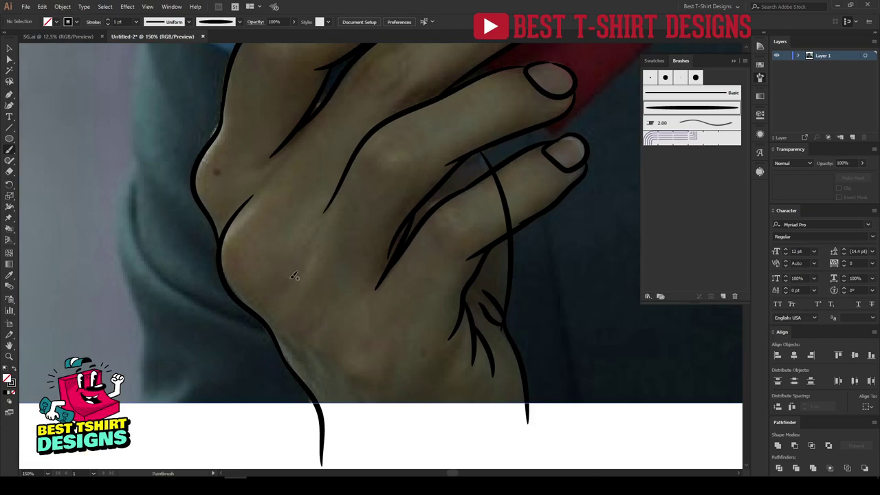
{"action": "left_click_drag", "start_coordinate": [316, 335], "coordinate": [328, 338]}
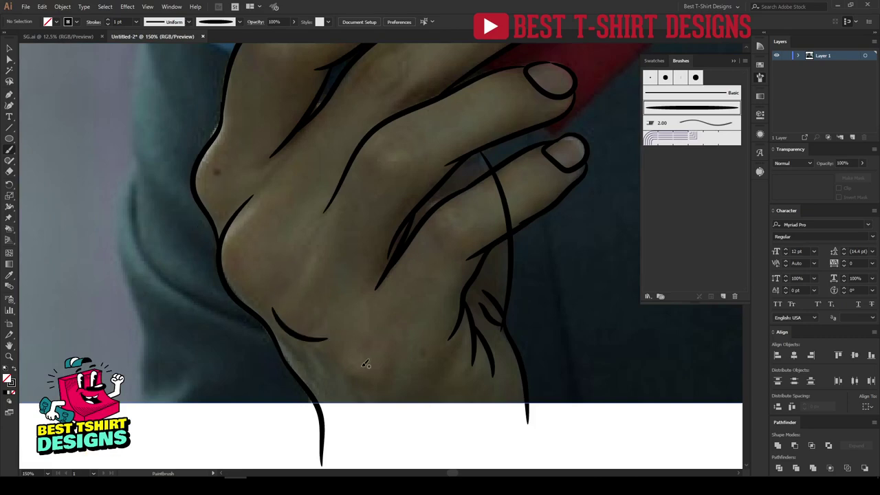
{"action": "left_click_drag", "start_coordinate": [383, 378], "coordinate": [420, 381]}
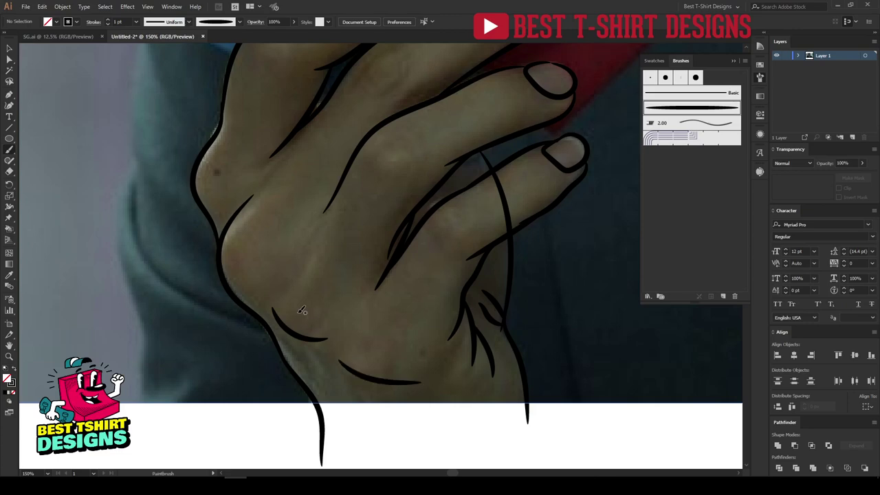
{"action": "left_click_drag", "start_coordinate": [314, 275], "coordinate": [333, 232]}
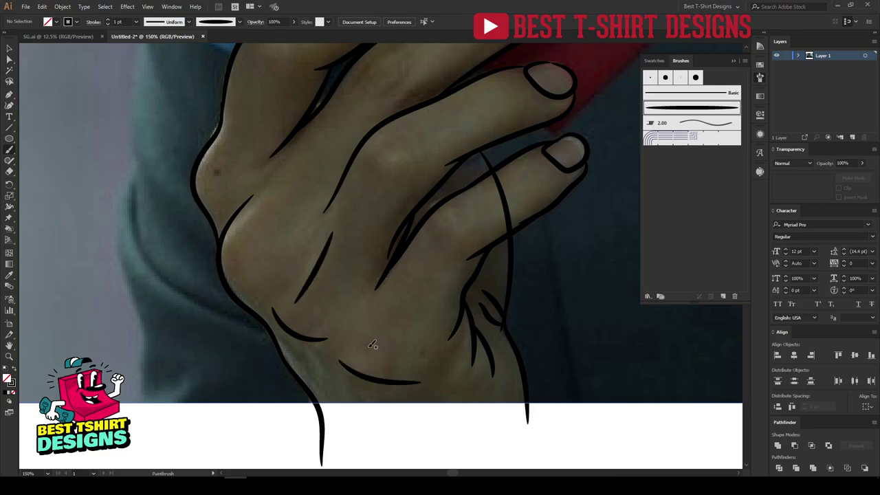
{"action": "left_click_drag", "start_coordinate": [369, 344], "coordinate": [407, 290]}
- Add curved crease strokes around the second finger's middle knuckle and a pair of short joint marks below its nail
{"action": "scroll", "coordinate": [278, 254], "scroll_direction": "up", "scroll_amount": 1}
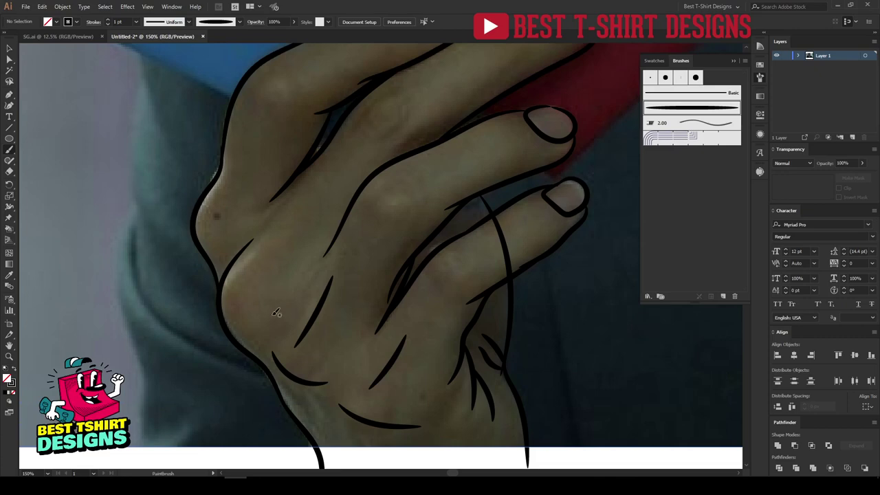
{"action": "scroll", "coordinate": [371, 280], "scroll_direction": "up", "scroll_amount": 1}
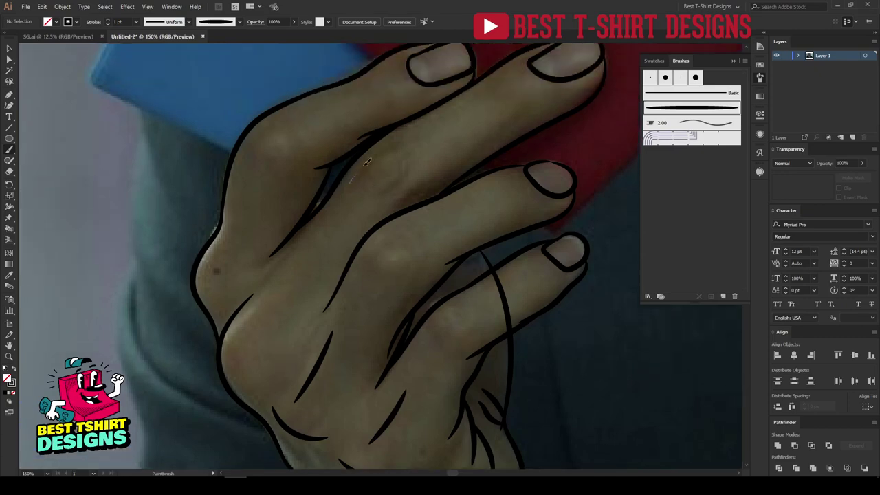
{"action": "left_click_drag", "start_coordinate": [367, 162], "coordinate": [397, 143]}
{"action": "left_click_drag", "start_coordinate": [387, 191], "coordinate": [410, 164]}
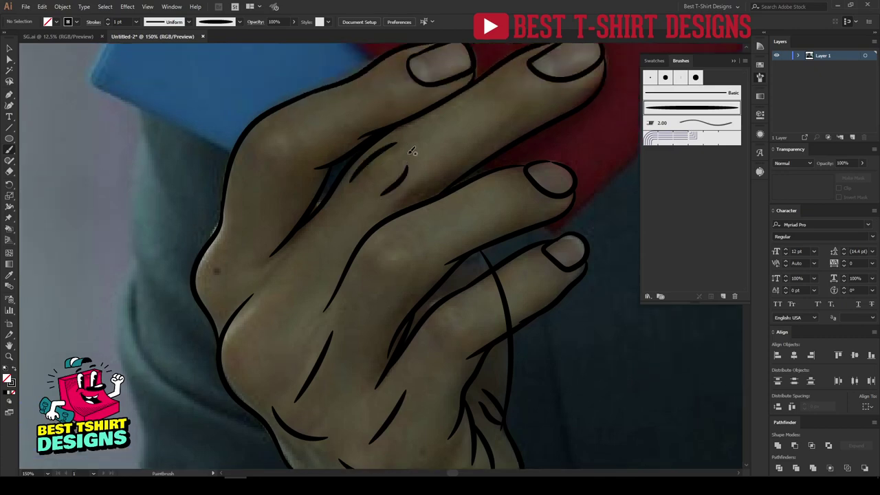
{"action": "scroll", "coordinate": [472, 202], "scroll_direction": "up", "scroll_amount": 1}
{"action": "mouse_move", "coordinate": [492, 123]}
{"action": "left_mouse_down"}
{"action": "mouse_move", "coordinate": [510, 137]}
{"action": "mouse_move", "coordinate": [518, 131]}
{"action": "left_mouse_up"}
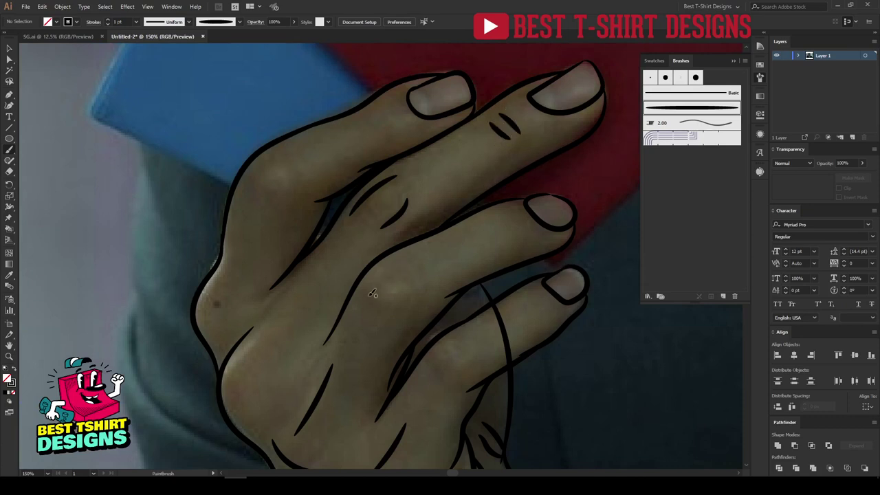
- Add knuckle creases and a short joint mark below the nail on both the third finger and the little finger
{"action": "left_click_drag", "start_coordinate": [386, 313], "coordinate": [389, 315]}
{"action": "left_click_drag", "start_coordinate": [393, 270], "coordinate": [426, 295]}
{"action": "left_click_drag", "start_coordinate": [489, 224], "coordinate": [498, 241]}
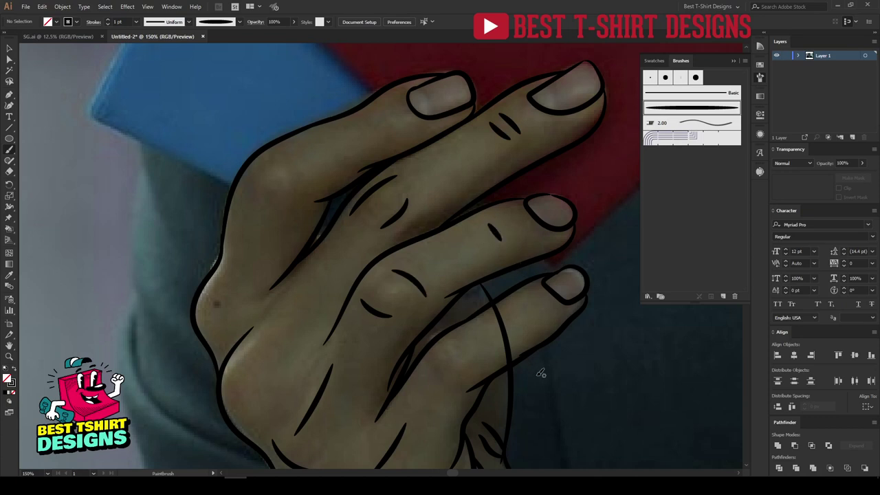
{"action": "left_click_drag", "start_coordinate": [430, 368], "coordinate": [446, 383]}
{"action": "left_click_drag", "start_coordinate": [457, 345], "coordinate": [474, 358]}
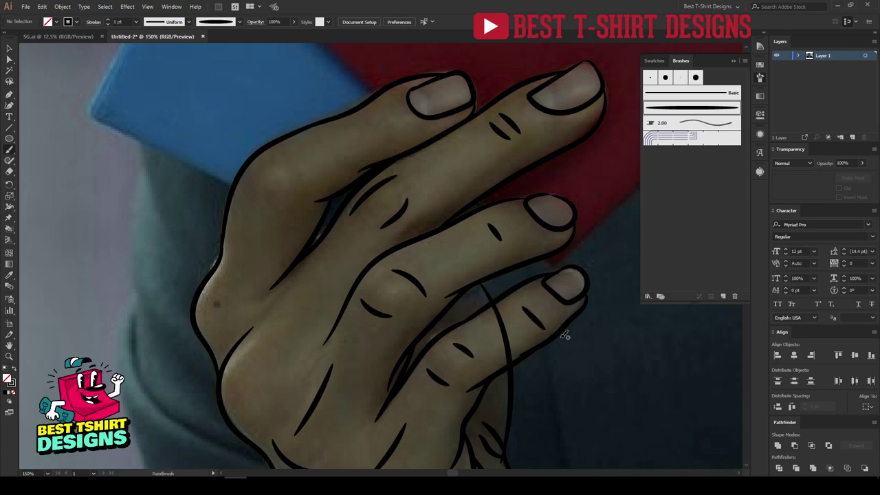
- Add two short creases around the first finger's bent knuckle and one short stroke on the large knuckle of the hand
{"action": "scroll", "coordinate": [515, 353], "scroll_direction": "up", "scroll_amount": 2}
{"action": "left_click_drag", "start_coordinate": [248, 242], "coordinate": [275, 254]}
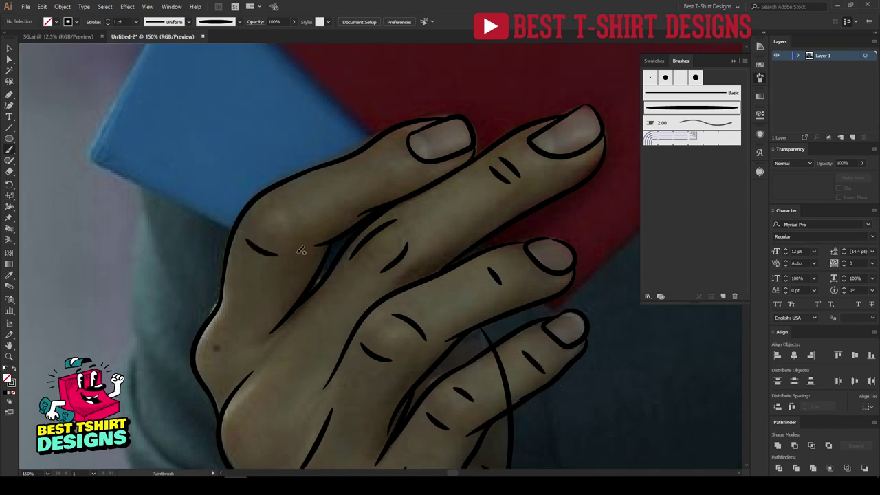
{"action": "left_click_drag", "start_coordinate": [285, 205], "coordinate": [298, 222]}
{"action": "scroll", "coordinate": [422, 216], "scroll_direction": "down", "scroll_amount": 3}
{"action": "scroll", "coordinate": [279, 234], "scroll_direction": "down", "scroll_amount": 3}
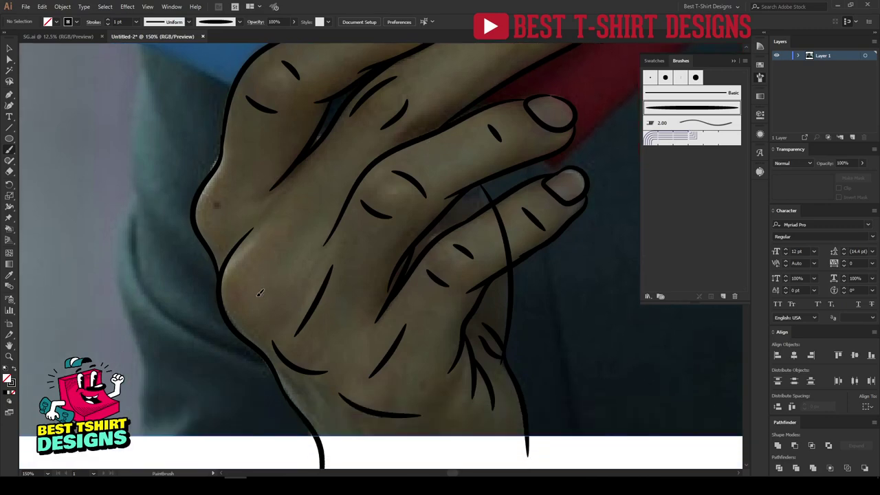
{"action": "left_click_drag", "start_coordinate": [259, 293], "coordinate": [269, 255]}
{"action": "key", "text": "ctrl+minus"}
{"action": "scroll", "coordinate": [344, 247], "scroll_direction": "up", "scroll_amount": 2}
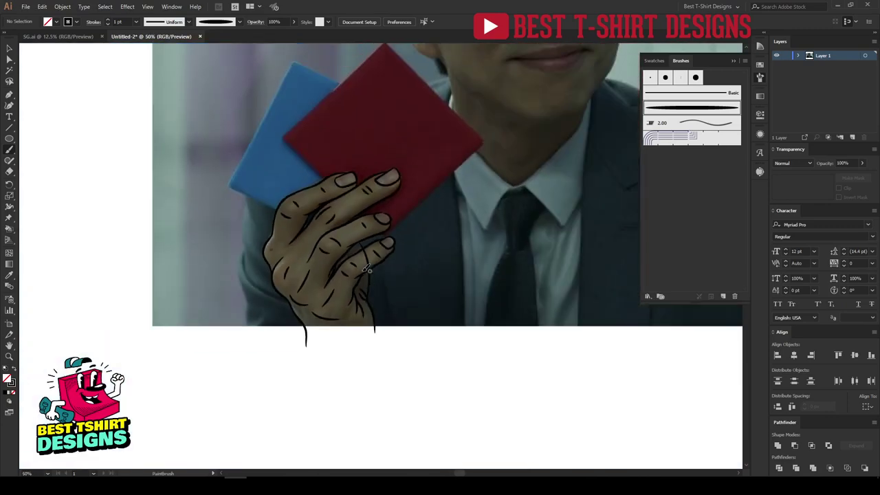
- Draw a 662 px square turned on its corner over the red card and give it a 10 pt stroke
{"action": "key", "text": "v"}
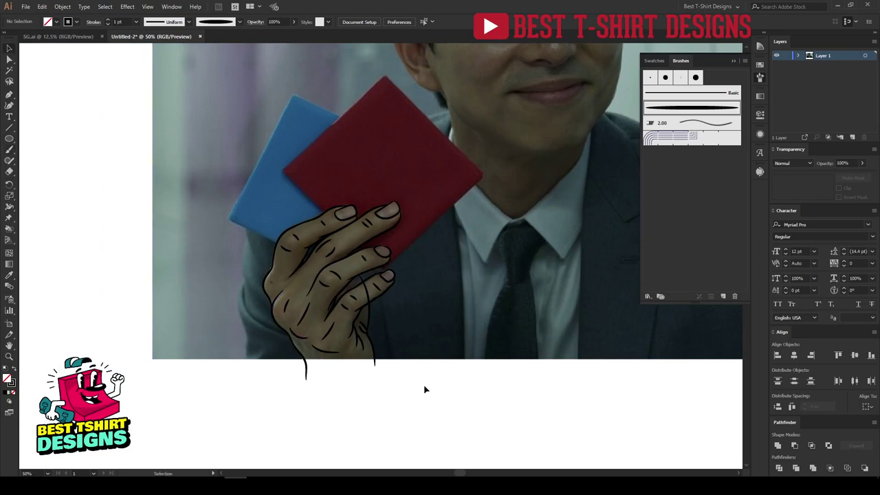
{"action": "scroll", "coordinate": [425, 390], "scroll_direction": "up", "scroll_amount": 1}
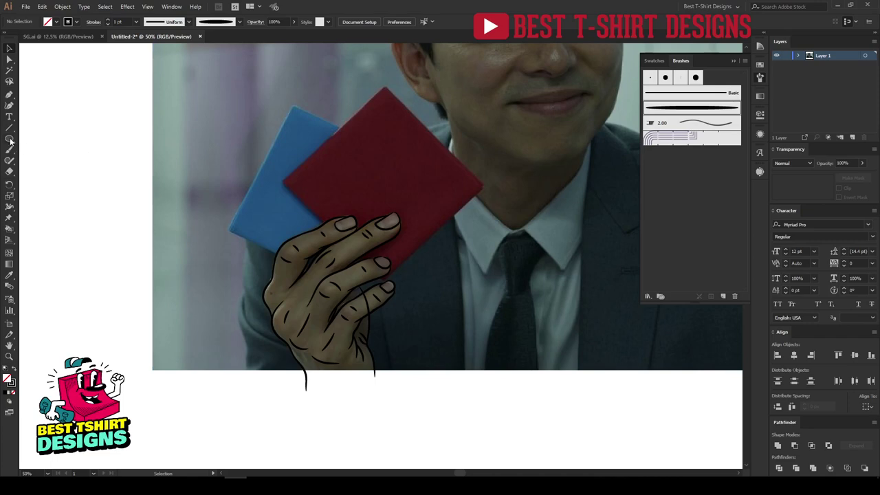
{"action": "left_click_drag", "start_coordinate": [10, 141], "coordinate": [42, 139]}
{"action": "left_click_drag", "start_coordinate": [425, 189], "coordinate": [459, 301]}
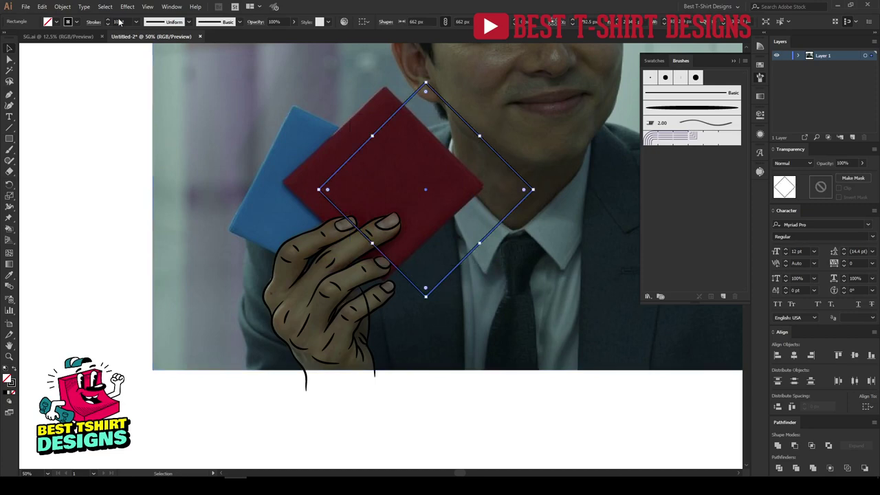
{"action": "key", "text": "Return"}
- Move, scale and slightly rotate the square to fit the red card's outline, about 612 px per side
{"action": "left_click_drag", "start_coordinate": [501, 160], "coordinate": [458, 145]}
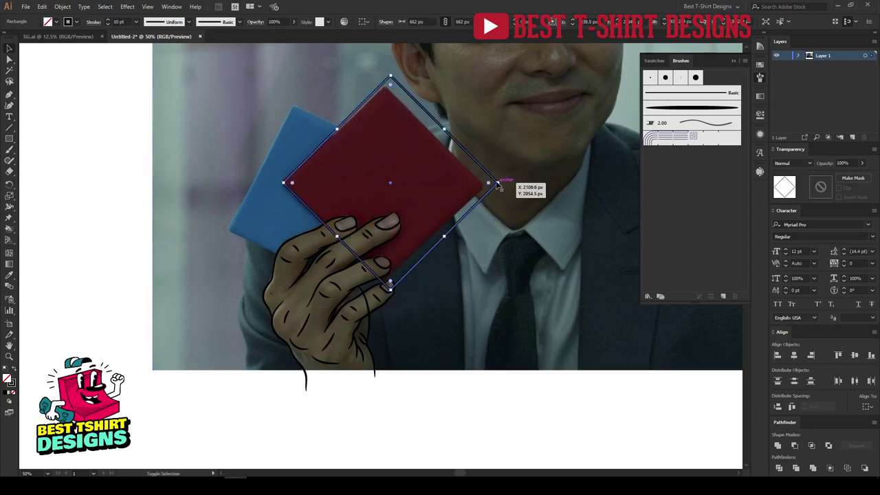
{"action": "left_click", "coordinate": [497, 185], "text": "shift"}
{"action": "left_click", "coordinate": [499, 186]}
{"action": "left_click_drag", "start_coordinate": [498, 184], "coordinate": [485, 183]}
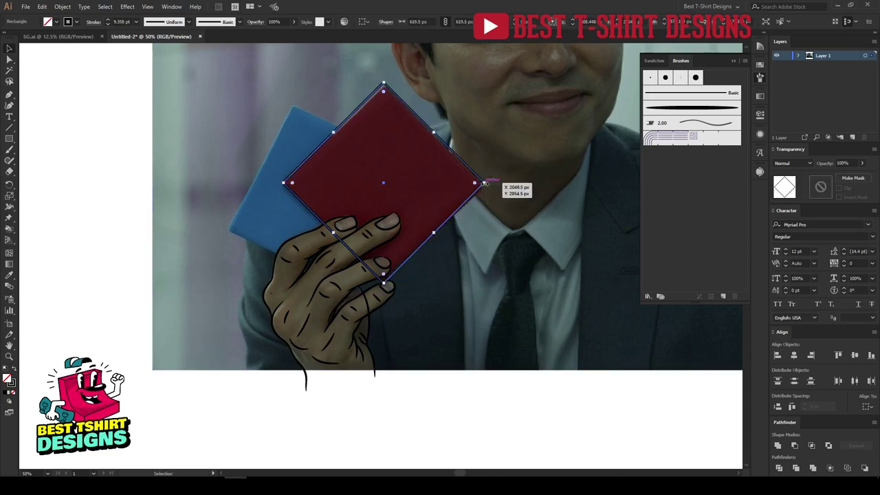
{"action": "left_click_drag", "start_coordinate": [383, 83], "coordinate": [387, 95]}
{"action": "scroll", "coordinate": [386, 84], "scroll_direction": "up", "scroll_amount": 2}
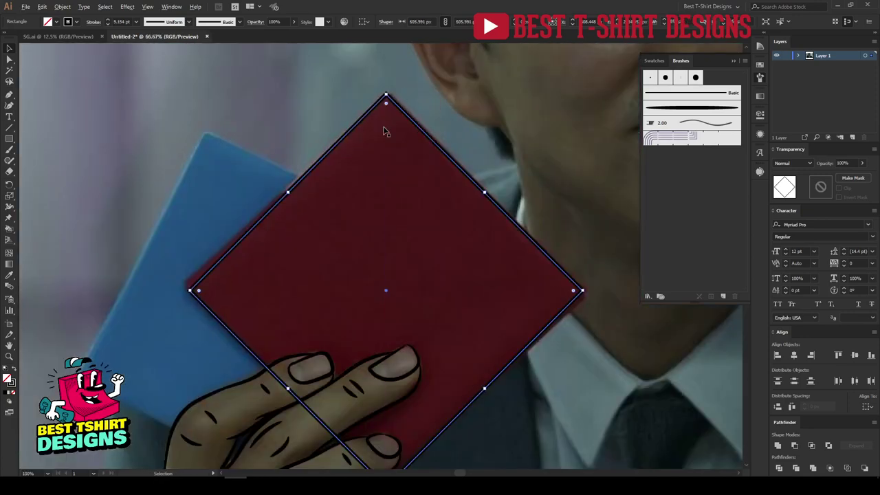
{"action": "scroll", "coordinate": [385, 131], "scroll_direction": "down", "scroll_amount": 1}
{"action": "left_click_drag", "start_coordinate": [520, 237], "coordinate": [520, 243]}
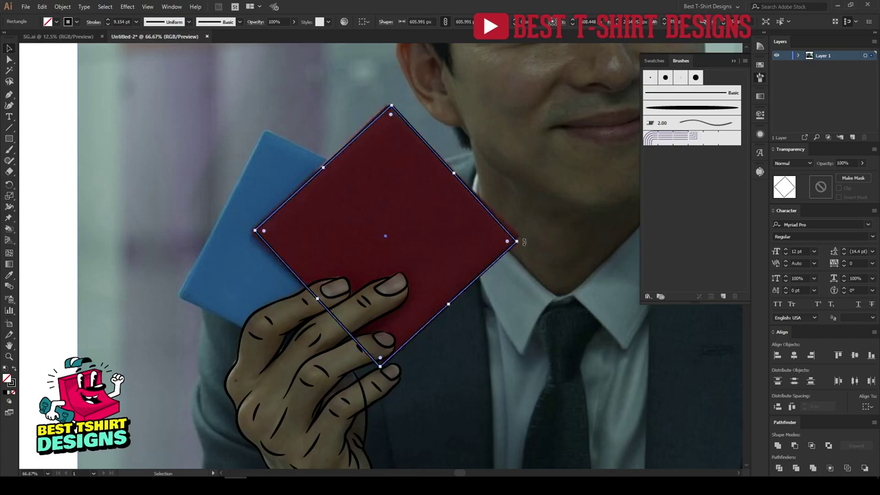
{"action": "mouse_move", "coordinate": [381, 367]}
{"action": "left_mouse_down"}
{"action": "mouse_move", "coordinate": [392, 371]}
{"action": "mouse_move", "coordinate": [382, 370]}
{"action": "left_mouse_up"}
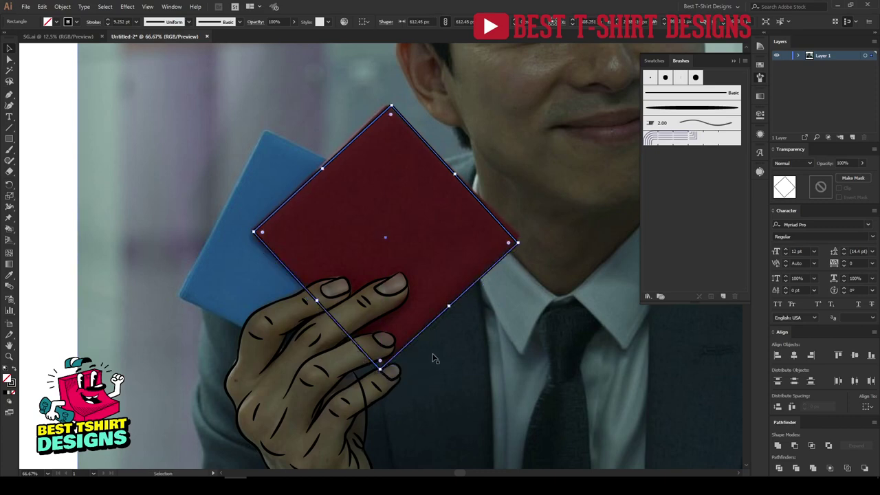
- Duplicate the red card's square outline and rotate the copy to fit the blue card
{"action": "key", "text": "a"}
{"action": "key", "text": "v"}
{"action": "left_click_drag", "start_coordinate": [435, 358], "coordinate": [402, 280]}
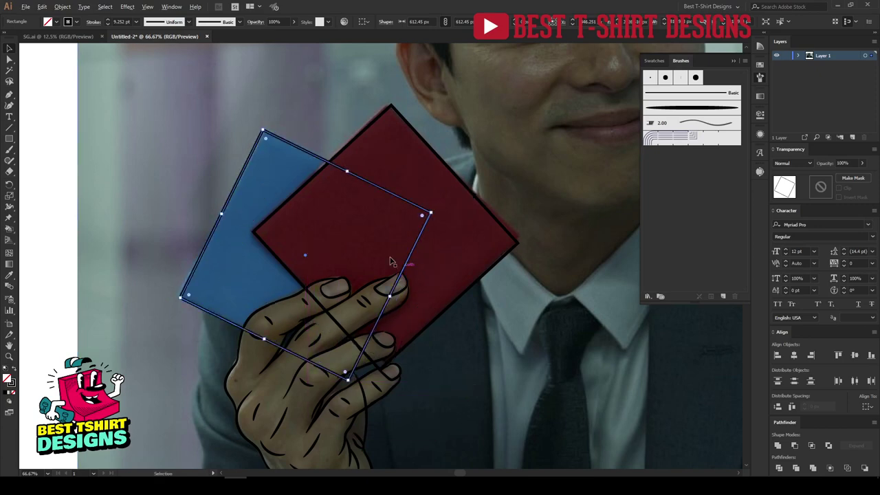
- Move the reference photo aside, clear of the traced hand and card outlines
{"action": "scroll", "coordinate": [390, 261], "scroll_direction": "down", "scroll_amount": 3}
{"action": "left_click", "coordinate": [394, 391]}
{"action": "scroll", "coordinate": [326, 364], "scroll_direction": "down", "scroll_amount": 1}
{"action": "left_click_drag", "start_coordinate": [457, 318], "coordinate": [603, 317]}
{"action": "left_click_drag", "start_coordinate": [502, 326], "coordinate": [582, 326]}
{"action": "left_click", "coordinate": [426, 366]}
{"action": "scroll", "coordinate": [342, 330], "scroll_direction": "up", "scroll_amount": 3}
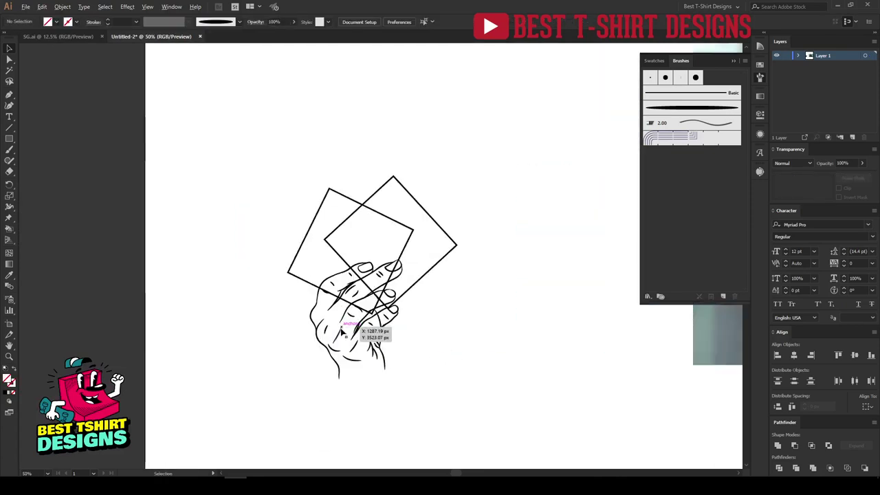
- Extend the lower end of the wrist line on the little finger's side straight down, about level with the opposite wrist line
{"action": "scroll", "coordinate": [342, 332], "scroll_direction": "up", "scroll_amount": 1}
{"action": "scroll", "coordinate": [480, 350], "scroll_direction": "down", "scroll_amount": 1}
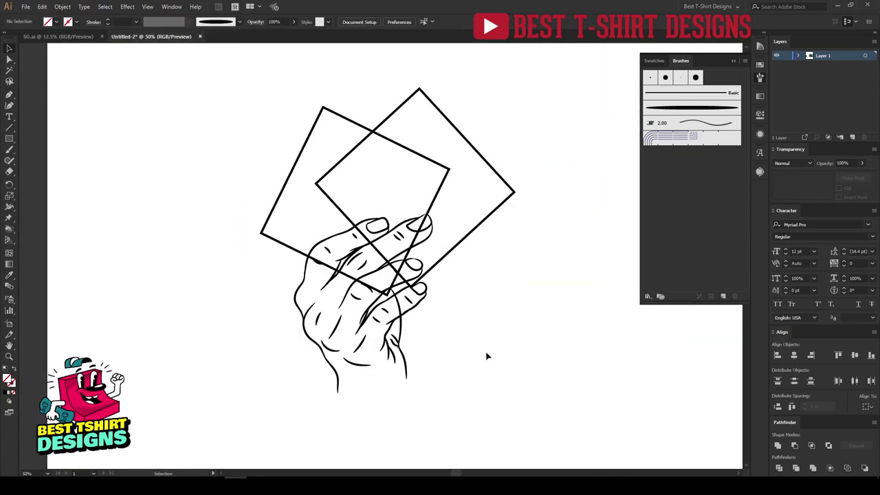
{"action": "scroll", "coordinate": [505, 334], "scroll_direction": "up", "scroll_amount": 2}
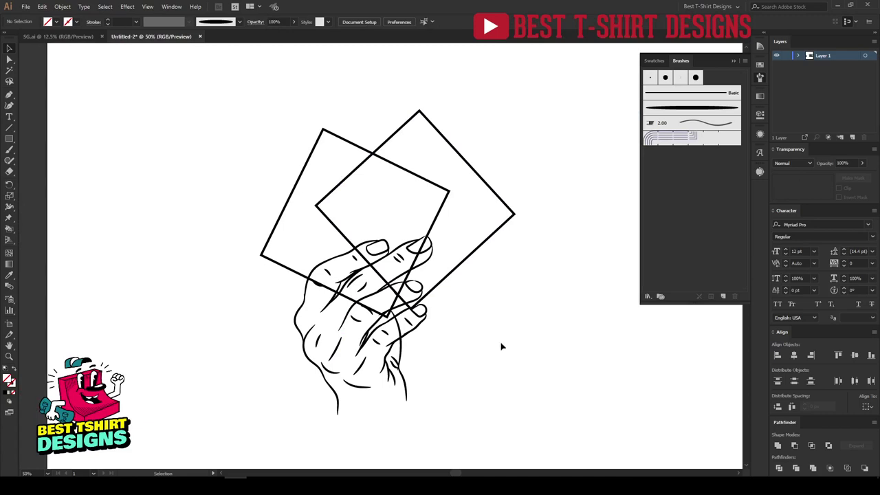
{"action": "scroll", "coordinate": [495, 350], "scroll_direction": "down", "scroll_amount": 3}
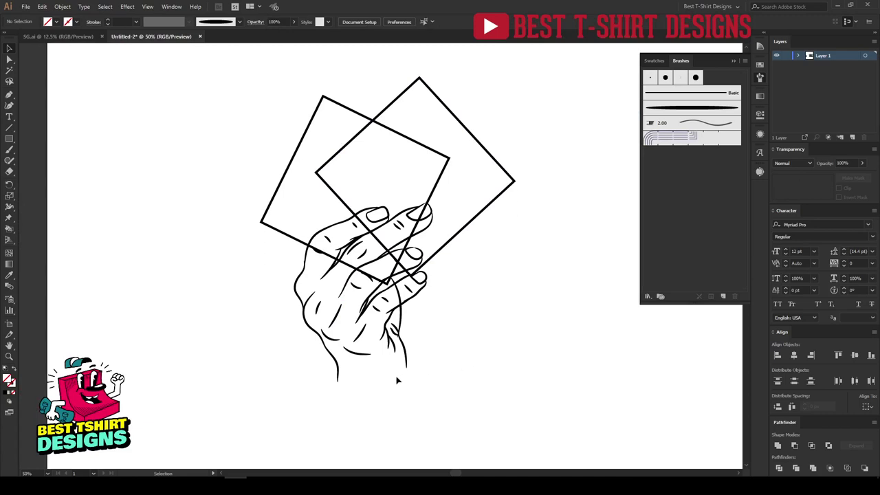
{"action": "scroll", "coordinate": [364, 395], "scroll_direction": "up", "scroll_amount": 1}
{"action": "key", "text": "a"}
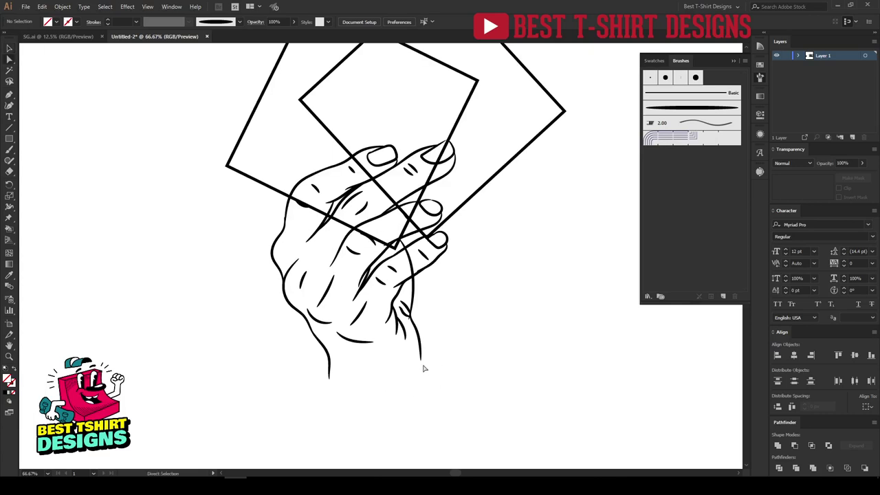
{"action": "left_click_drag", "start_coordinate": [421, 359], "coordinate": [421, 373]}
{"action": "key", "text": "v"}
{"action": "left_click", "coordinate": [487, 368]}
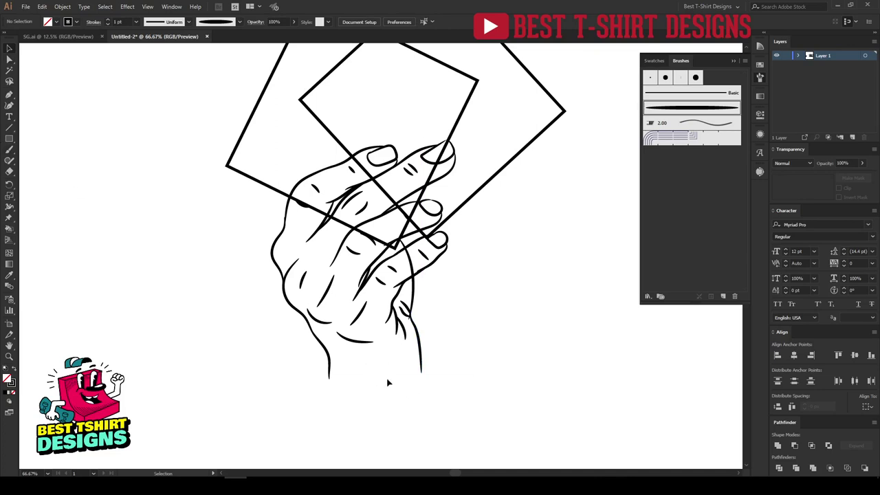
- Draw a horizontal line about 665 px long across the base of the wrist and give it a 10 pt stroke
{"action": "left_click", "coordinate": [8, 129]}
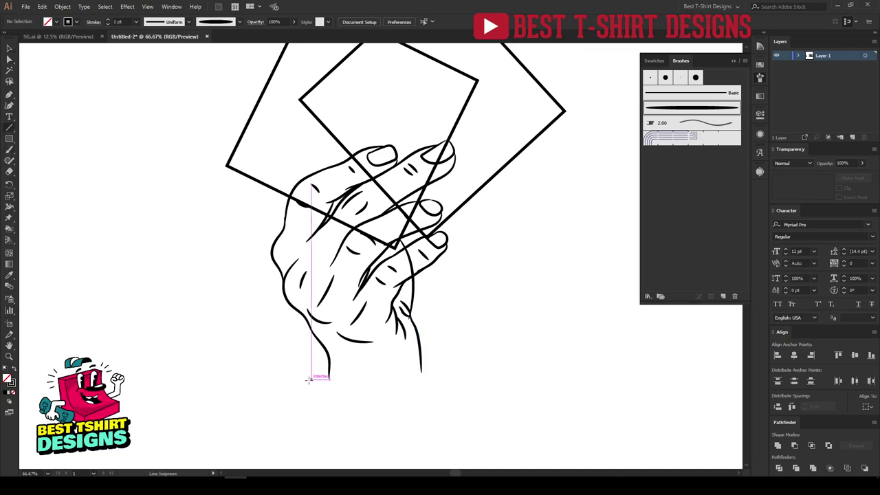
{"action": "left_click_drag", "start_coordinate": [493, 380], "coordinate": [493, 381]}
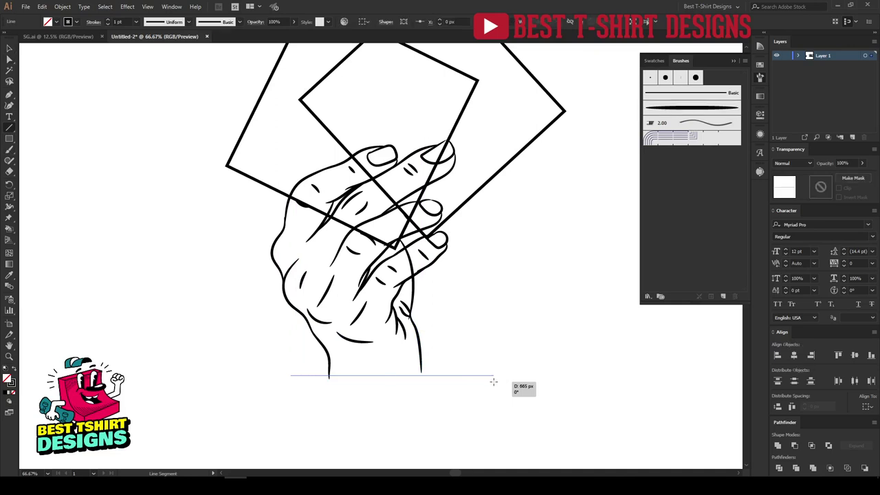
{"action": "key", "text": "v"}
{"action": "key", "text": "Return"}
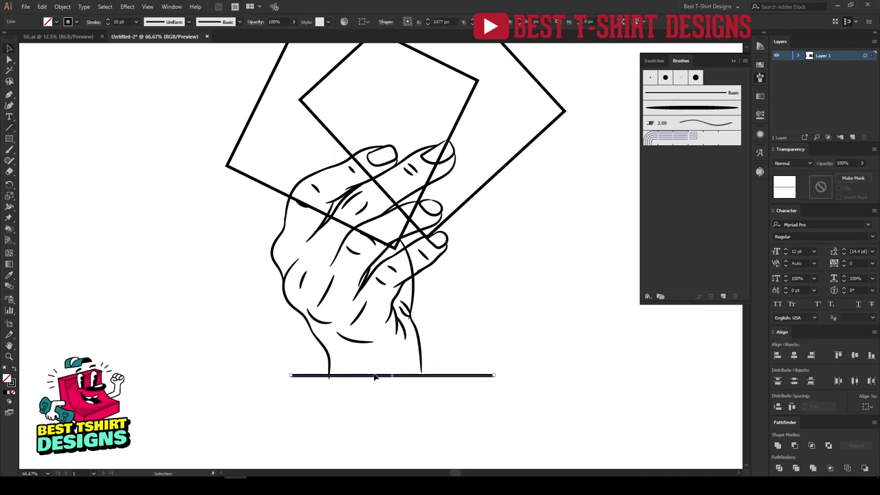
- Nudge the horizontal wrist line up to meet the ends of both wrist lines and apply the tapered brush to it
{"action": "key", "text": "shift+Up"}
{"action": "key", "text": "shift+Up"}
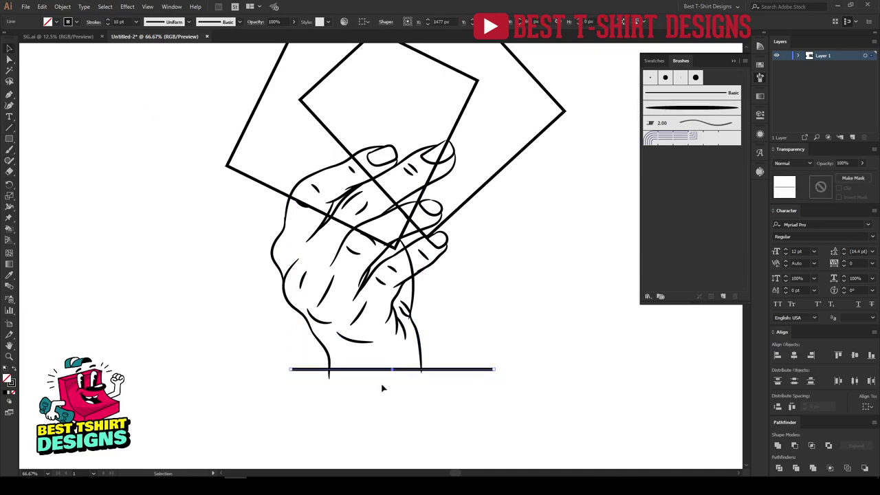
{"action": "left_click", "coordinate": [685, 108]}
{"action": "left_click", "coordinate": [532, 329]}
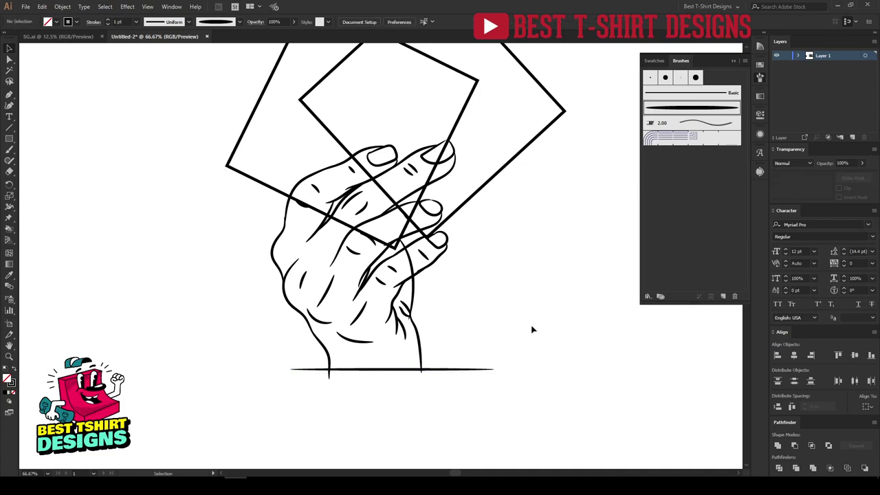
- Select the whole hand and card artwork, then expand its appearance and its fills and strokes into filled shapes
{"action": "scroll", "coordinate": [395, 411], "scroll_direction": "down", "scroll_amount": 1}
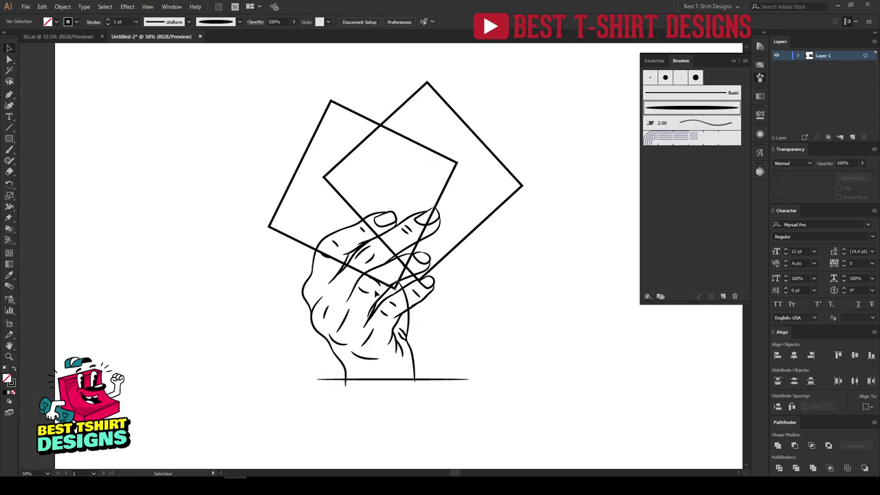
{"action": "scroll", "coordinate": [335, 294], "scroll_direction": "down", "scroll_amount": 1}
{"action": "left_click_drag", "start_coordinate": [237, 124], "coordinate": [542, 412]}
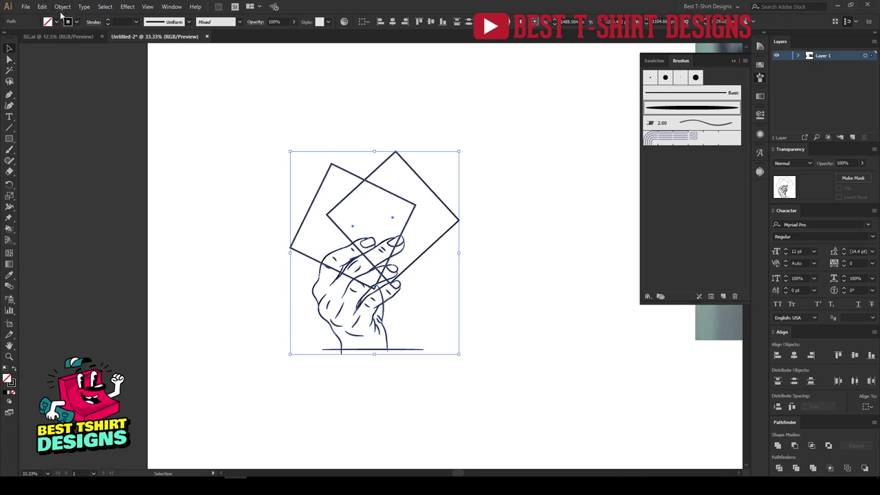
{"action": "left_click", "coordinate": [62, 6]}
{"action": "left_click", "coordinate": [72, 110]}
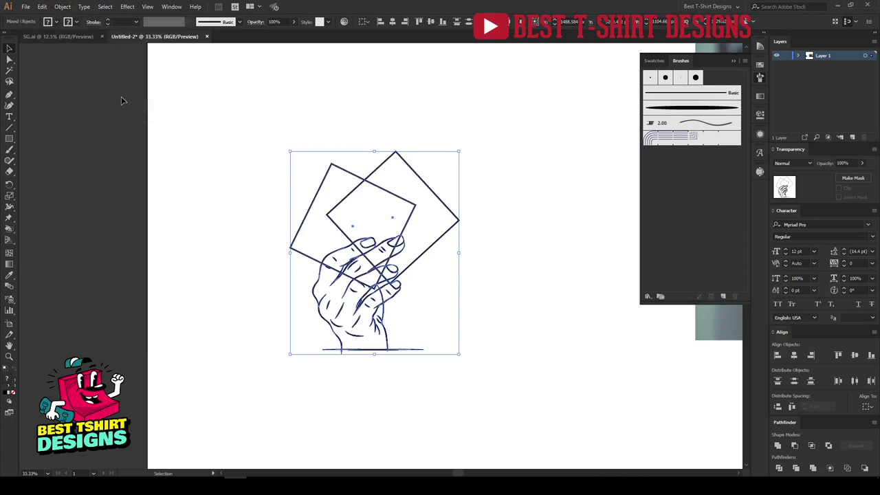
{"action": "left_click", "coordinate": [63, 6]}
{"action": "left_click", "coordinate": [77, 103]}
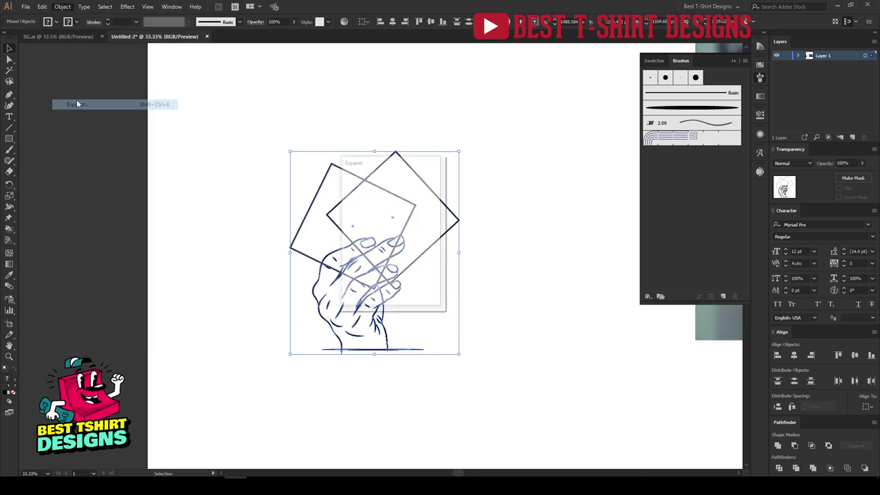
{"action": "left_click", "coordinate": [368, 288]}
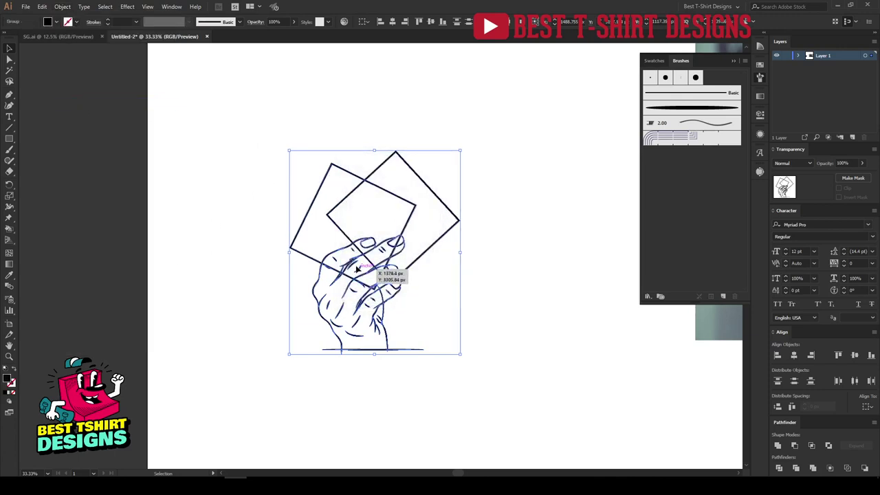
{"action": "scroll", "coordinate": [356, 271], "scroll_direction": "up", "scroll_amount": 1}
{"action": "left_click", "coordinate": [450, 319]}
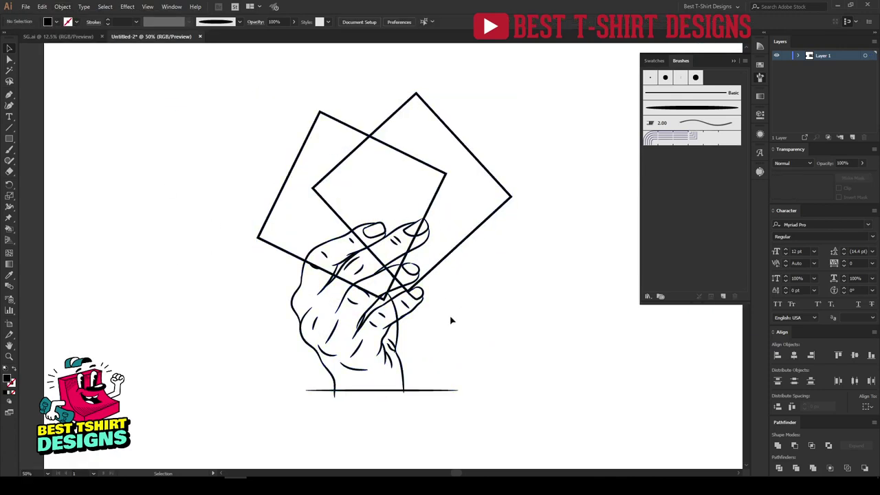
- Erase the part of the long curved palm line that runs across the little finger
{"action": "scroll", "coordinate": [406, 321], "scroll_direction": "up", "scroll_amount": 4}
{"action": "scroll", "coordinate": [370, 274], "scroll_direction": "down", "scroll_amount": 1}
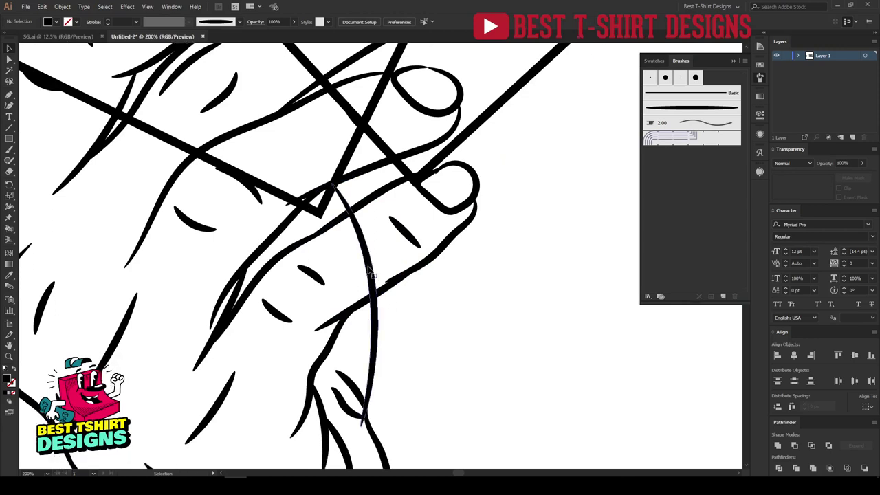
{"action": "left_click", "coordinate": [371, 273]}
{"action": "key", "text": "shift+e"}
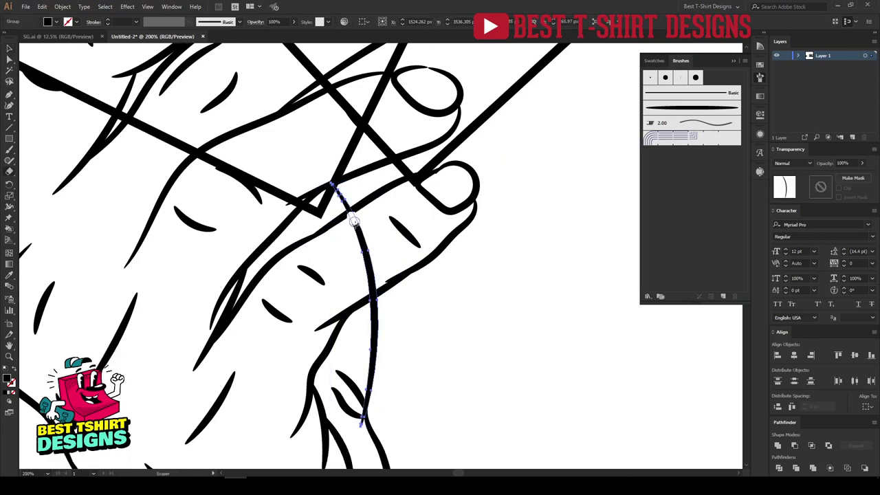
{"action": "mouse_move", "coordinate": [353, 221]}
{"action": "left_mouse_down"}
{"action": "mouse_move", "coordinate": [367, 281]}
{"action": "mouse_move", "coordinate": [394, 270]}
{"action": "left_mouse_up"}
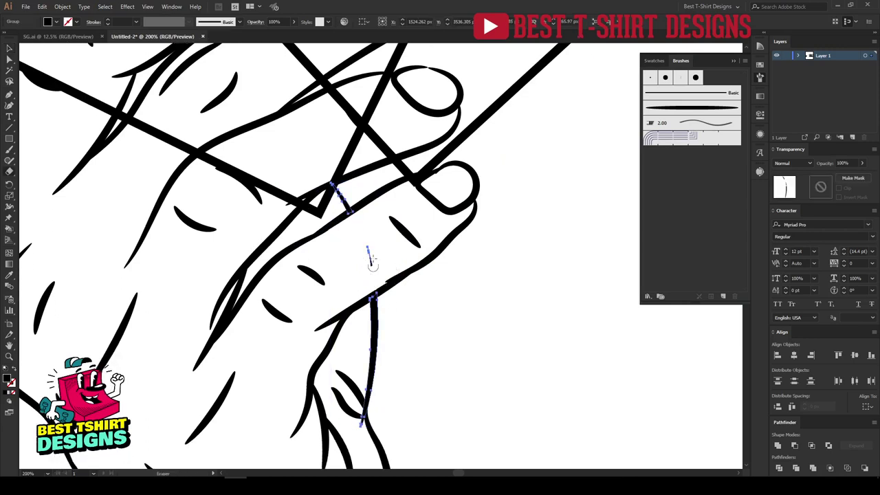
{"action": "key", "text": "v"}
{"action": "left_click", "coordinate": [516, 323]}
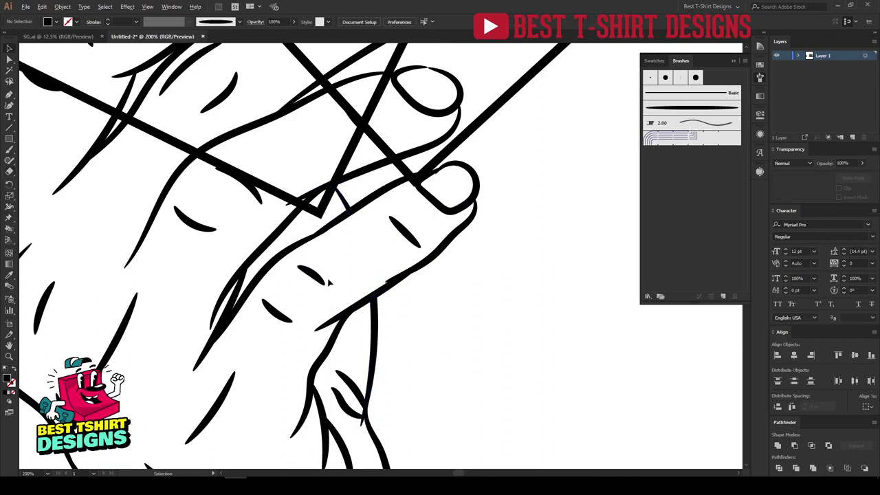
- Erase the right-hand card outline's lower edge where it crosses the index and middle fingers
{"action": "scroll", "coordinate": [329, 282], "scroll_direction": "down", "scroll_amount": 4}
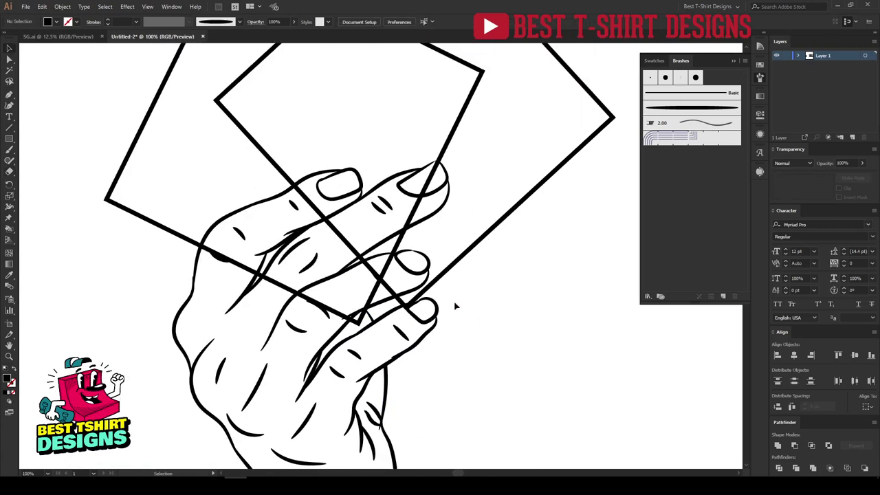
{"action": "left_click", "coordinate": [436, 282]}
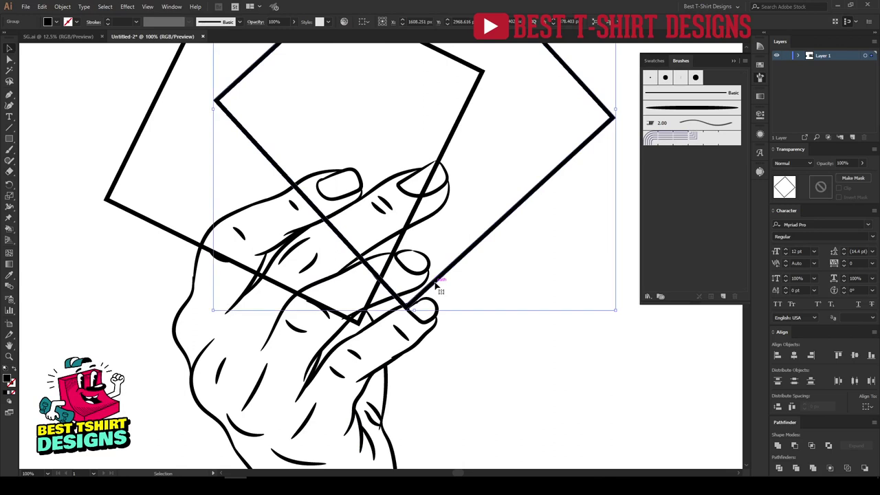
{"action": "key", "text": "shift+e"}
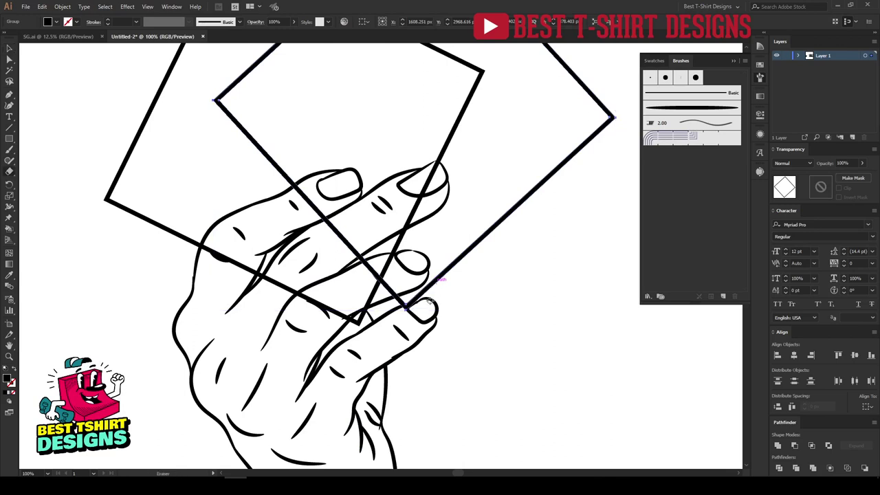
{"action": "scroll", "coordinate": [334, 202], "scroll_direction": "up", "scroll_amount": 1}
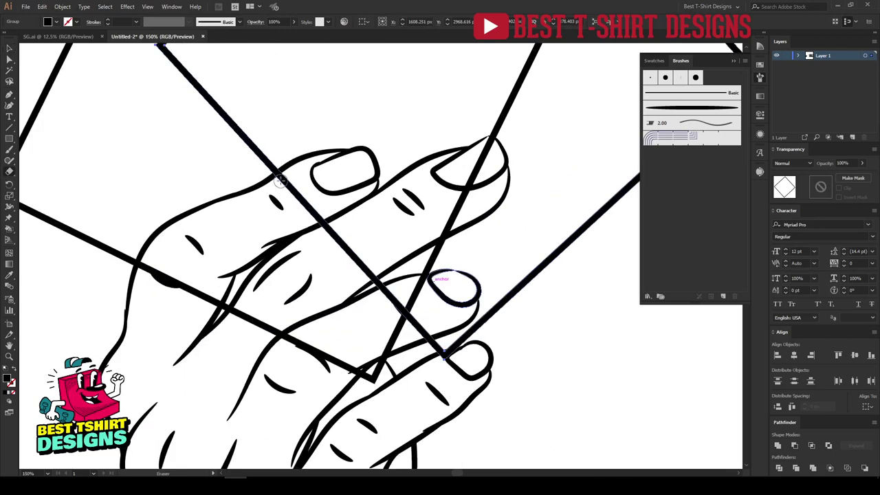
{"action": "left_click_drag", "start_coordinate": [280, 176], "coordinate": [364, 266]}
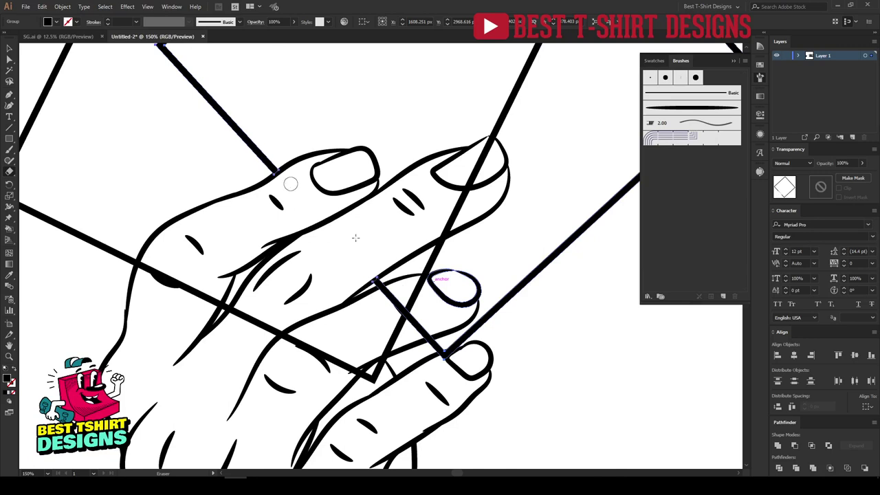
- Erase the right-hand card's edge across the ring finger and its bottom corner where it overlaps the little finger
{"action": "scroll", "coordinate": [393, 299], "scroll_direction": "up", "scroll_amount": 3}
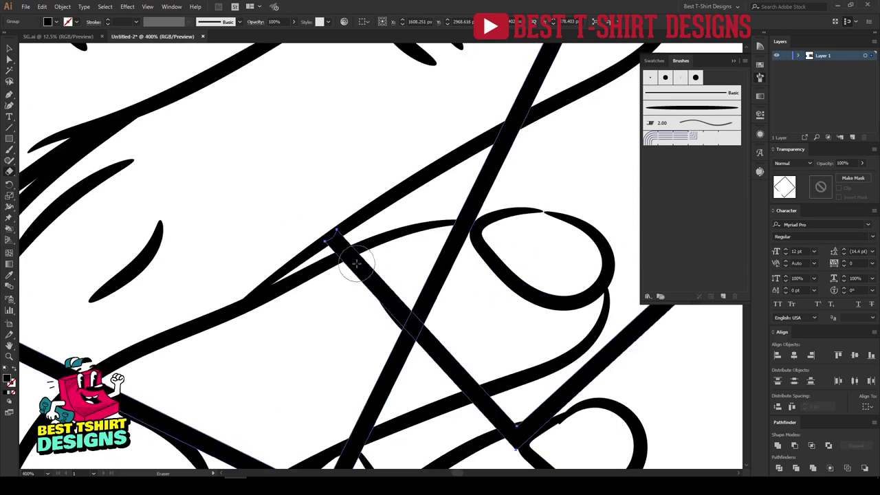
{"action": "left_click_drag", "start_coordinate": [353, 268], "coordinate": [466, 378]}
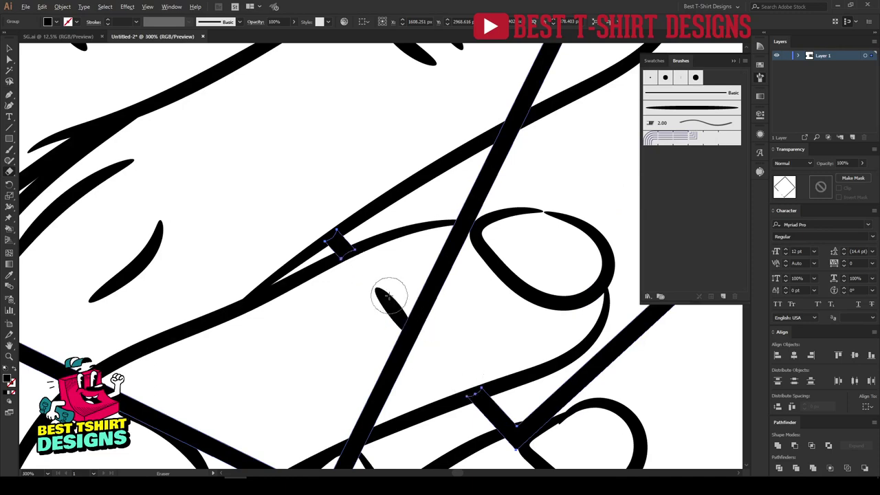
{"action": "scroll", "coordinate": [389, 294], "scroll_direction": "down", "scroll_amount": 1}
{"action": "scroll", "coordinate": [422, 331], "scroll_direction": "down", "scroll_amount": 2}
{"action": "scroll", "coordinate": [470, 374], "scroll_direction": "up", "scroll_amount": 4}
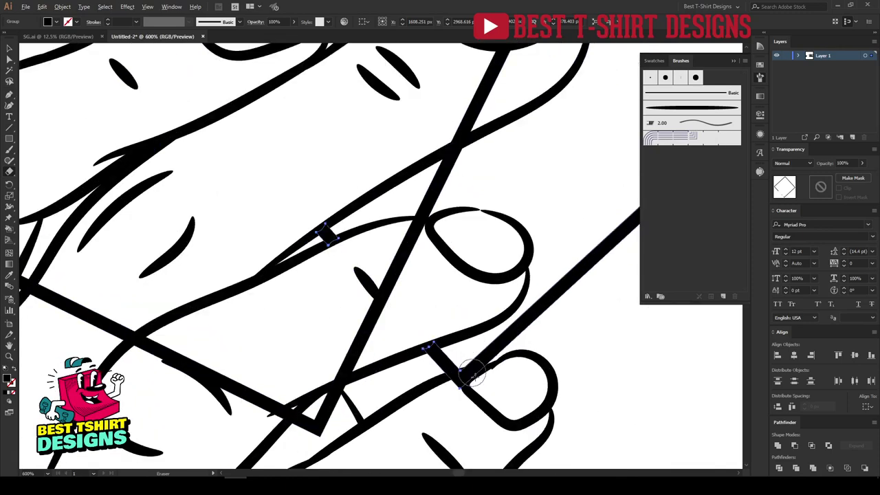
{"action": "mouse_move", "coordinate": [482, 386]}
{"action": "left_mouse_down"}
{"action": "mouse_move", "coordinate": [428, 399]}
{"action": "mouse_move", "coordinate": [482, 387]}
{"action": "mouse_move", "coordinate": [465, 402]}
{"action": "mouse_move", "coordinate": [532, 376]}
{"action": "mouse_move", "coordinate": [558, 381]}
{"action": "left_mouse_up"}
{"action": "scroll", "coordinate": [439, 367], "scroll_direction": "down", "scroll_amount": 3}
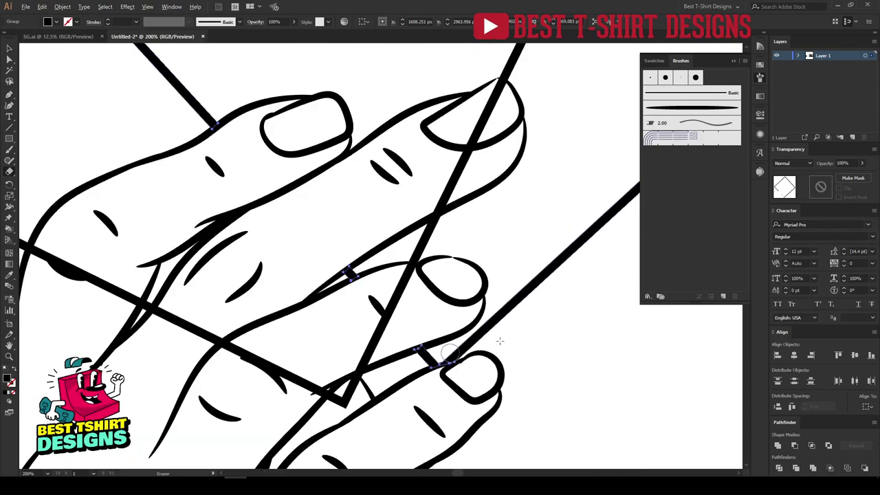
{"action": "key", "text": "v"}
{"action": "left_click", "coordinate": [521, 341]}
- Select the left-hand card's outline and activate the Eraser for it
{"action": "scroll", "coordinate": [520, 340], "scroll_direction": "down", "scroll_amount": 2}
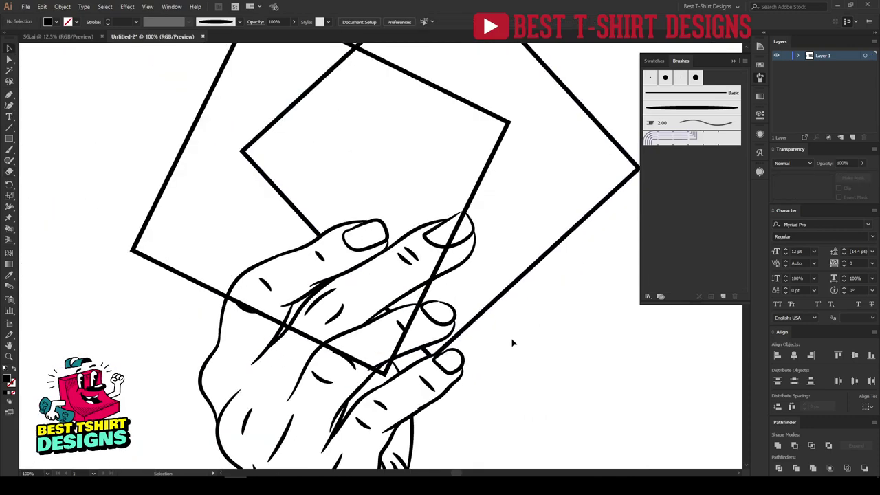
{"action": "left_click", "coordinate": [429, 295]}
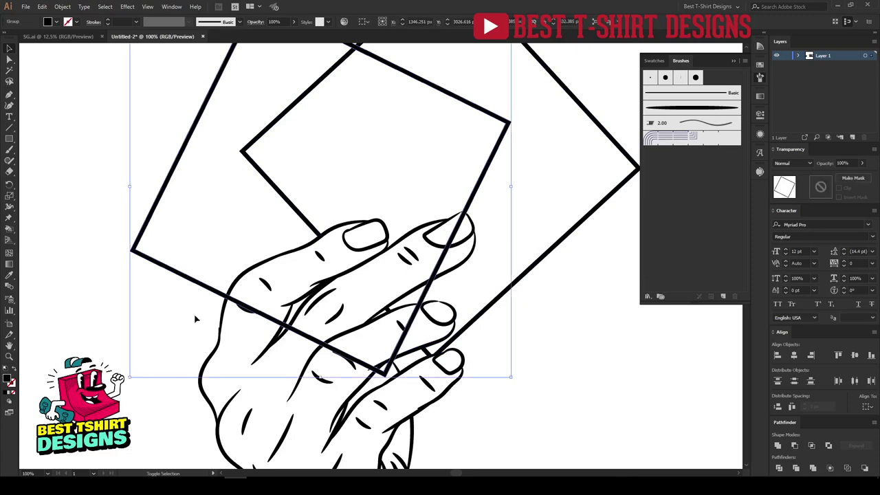
{"action": "key", "text": "shift+e"}
{"action": "scroll", "coordinate": [231, 304], "scroll_direction": "up", "scroll_amount": 3}
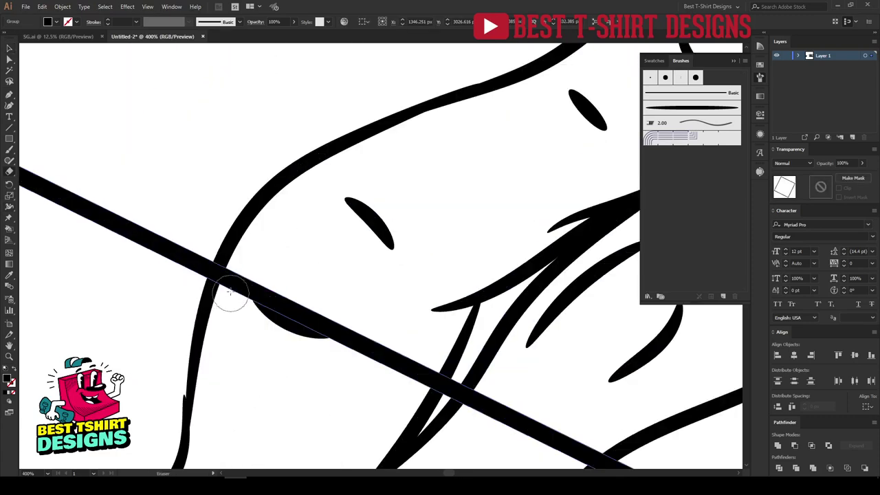
{"action": "mouse_move", "coordinate": [232, 280]}
{"action": "left_mouse_down"}
{"action": "mouse_move", "coordinate": [266, 300]}
{"action": "mouse_move", "coordinate": [511, 399]}
{"action": "left_mouse_up"}
{"action": "scroll", "coordinate": [251, 300], "scroll_direction": "down", "scroll_amount": 3}
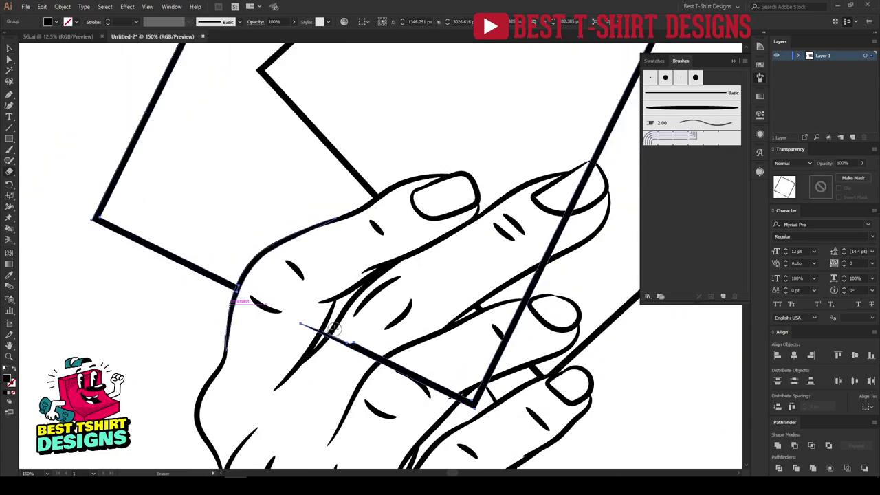
{"action": "mouse_move", "coordinate": [274, 306]}
{"action": "left_mouse_down"}
{"action": "mouse_move", "coordinate": [481, 389]}
{"action": "mouse_move", "coordinate": [509, 433]}
{"action": "left_mouse_up"}
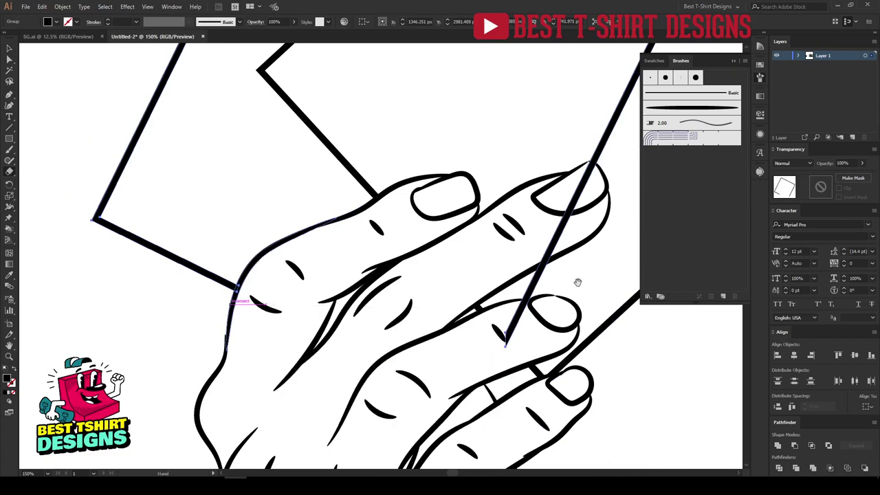
{"action": "mouse_move", "coordinate": [577, 281]}
{"action": "left_mouse_down"}
{"action": "mouse_move", "coordinate": [485, 349]}
{"action": "mouse_move", "coordinate": [484, 272]}
{"action": "left_mouse_up"}
{"action": "key", "text": "ctrl+z"}
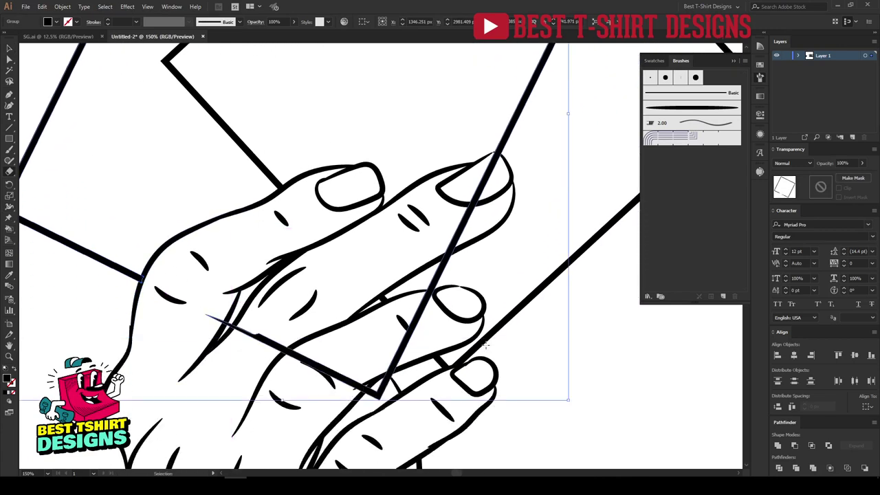
{"action": "key", "text": "ctrl+z"}
- Erase the left-hand card's lower edge where it crosses the index and middle fingers, keeping the piece in the gap between them
{"action": "scroll", "coordinate": [142, 302], "scroll_direction": "up", "scroll_amount": 2}
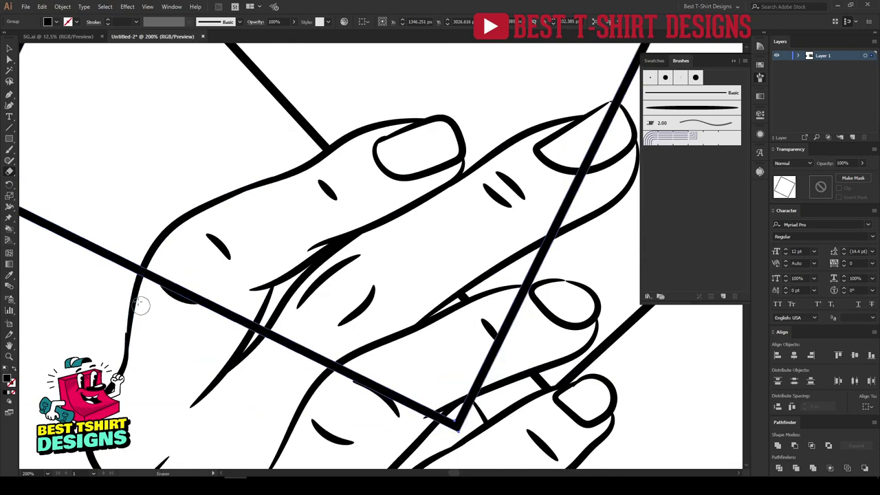
{"action": "mouse_move", "coordinate": [158, 264]}
{"action": "left_mouse_down"}
{"action": "mouse_move", "coordinate": [272, 340]}
{"action": "mouse_move", "coordinate": [292, 343]}
{"action": "left_mouse_up"}
{"action": "scroll", "coordinate": [292, 343], "scroll_direction": "up", "scroll_amount": 2}
{"action": "mouse_move", "coordinate": [343, 315]}
{"action": "left_mouse_down"}
{"action": "mouse_move", "coordinate": [323, 350]}
{"action": "mouse_move", "coordinate": [186, 234]}
{"action": "left_mouse_up"}
{"action": "mouse_move", "coordinate": [288, 319]}
{"action": "left_mouse_down"}
{"action": "mouse_move", "coordinate": [452, 407]}
{"action": "mouse_move", "coordinate": [453, 360]}
{"action": "mouse_move", "coordinate": [413, 429]}
{"action": "left_mouse_up"}
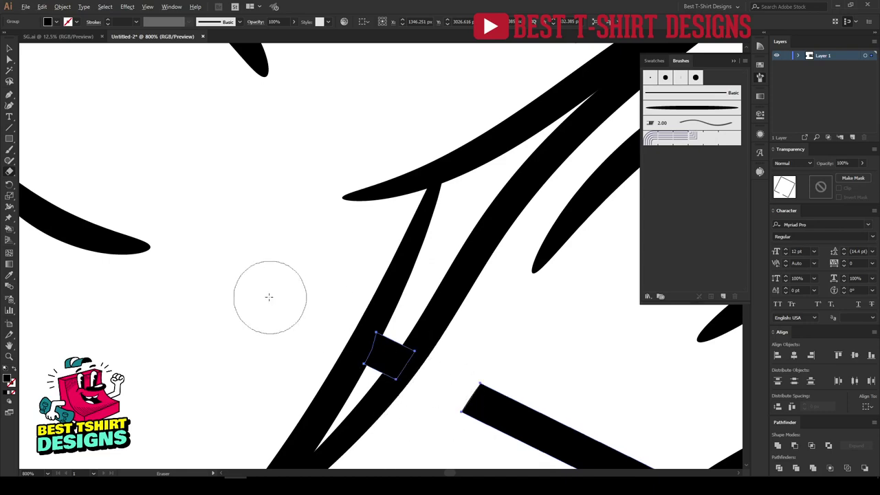
- Erase the left-hand card's lower edge across the ring finger, up to the gap above the little finger
{"action": "scroll", "coordinate": [269, 295], "scroll_direction": "down", "scroll_amount": 3}
{"action": "mouse_move", "coordinate": [344, 337]}
{"action": "left_mouse_down"}
{"action": "mouse_move", "coordinate": [503, 412]}
{"action": "mouse_move", "coordinate": [350, 272]}
{"action": "left_mouse_up"}
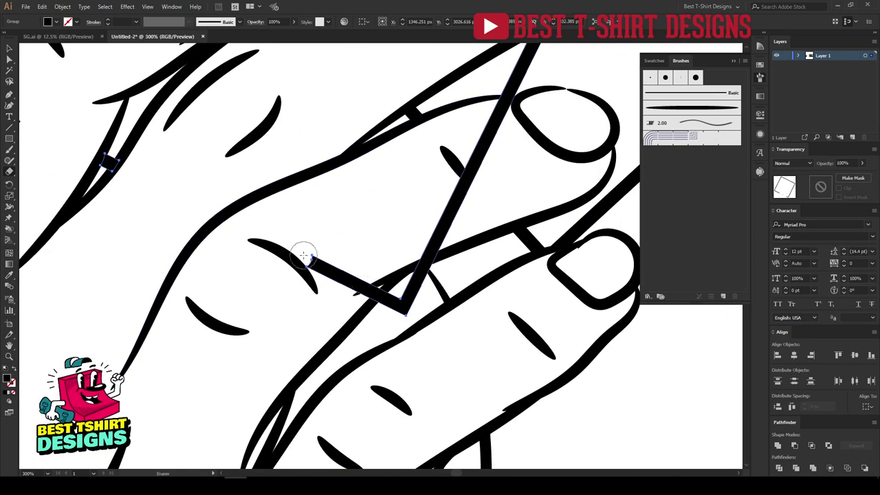
{"action": "left_click_drag", "start_coordinate": [304, 252], "coordinate": [360, 286]}
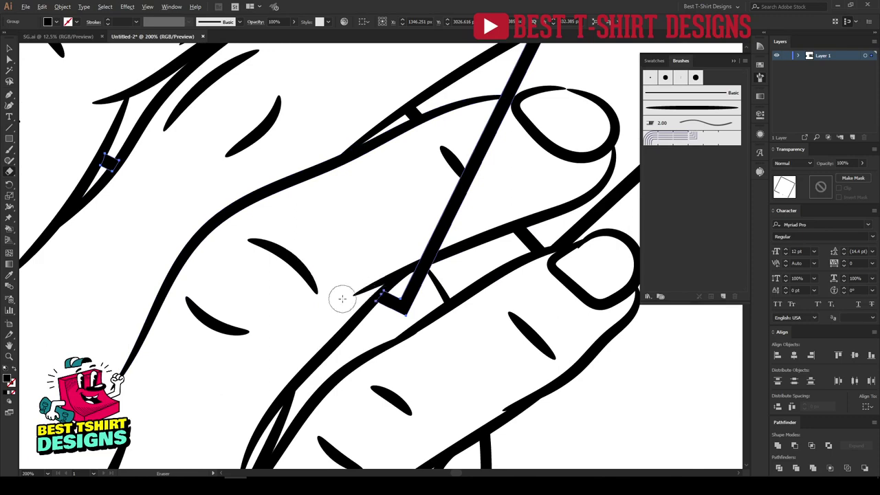
- Erase the left-hand card's right edge where it crosses the lower side of the ring finger, keeping its corner in the gap below
{"action": "scroll", "coordinate": [339, 296], "scroll_direction": "down", "scroll_amount": 2}
{"action": "scroll", "coordinate": [427, 305], "scroll_direction": "up", "scroll_amount": 1}
{"action": "scroll", "coordinate": [402, 299], "scroll_direction": "up", "scroll_amount": 4}
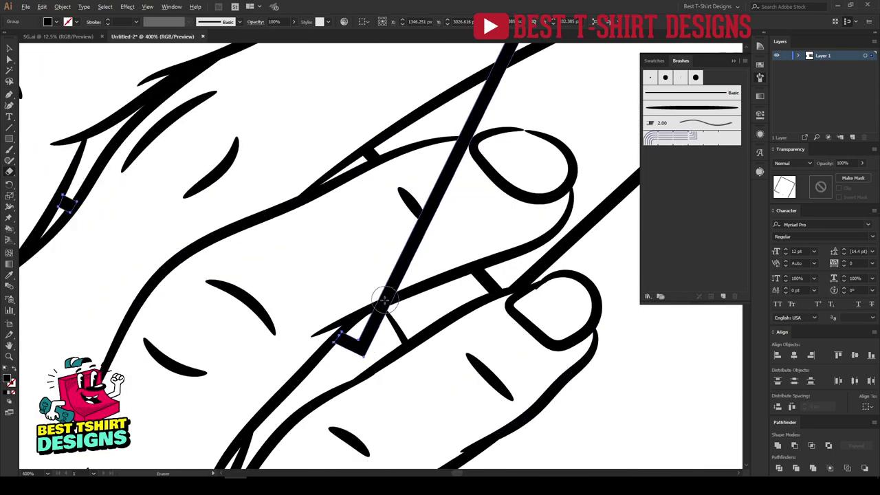
{"action": "left_click_drag", "start_coordinate": [356, 291], "coordinate": [408, 275]}
{"action": "scroll", "coordinate": [399, 274], "scroll_direction": "down", "scroll_amount": 2}
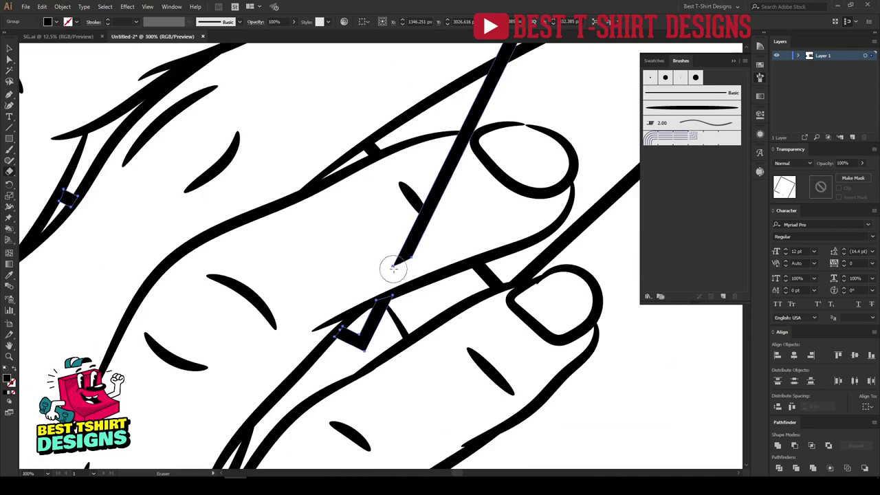
{"action": "scroll", "coordinate": [468, 182], "scroll_direction": "down", "scroll_amount": 2}
{"action": "scroll", "coordinate": [468, 182], "scroll_direction": "down", "scroll_amount": 2}
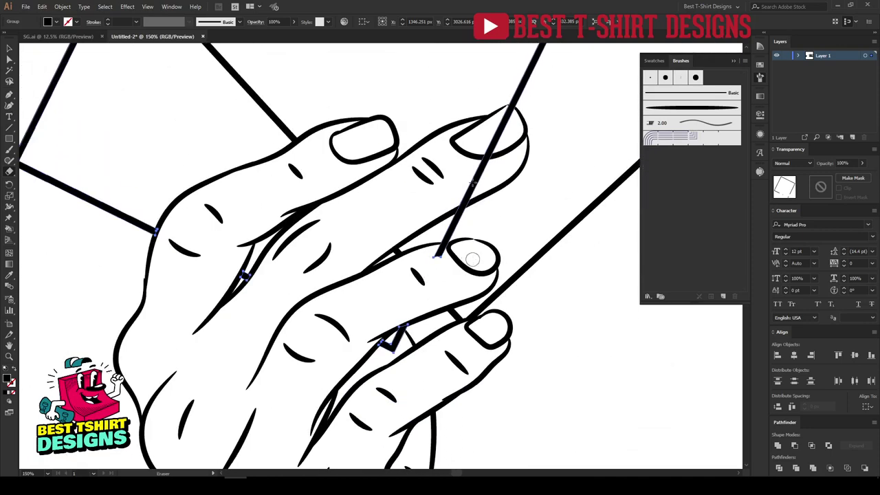
- Cut the left-hand card's upper edge with the Eraser just inside the right-hand card's outline
{"action": "scroll", "coordinate": [440, 307], "scroll_direction": "up", "scroll_amount": 3}
{"action": "scroll", "coordinate": [468, 217], "scroll_direction": "up", "scroll_amount": 2}
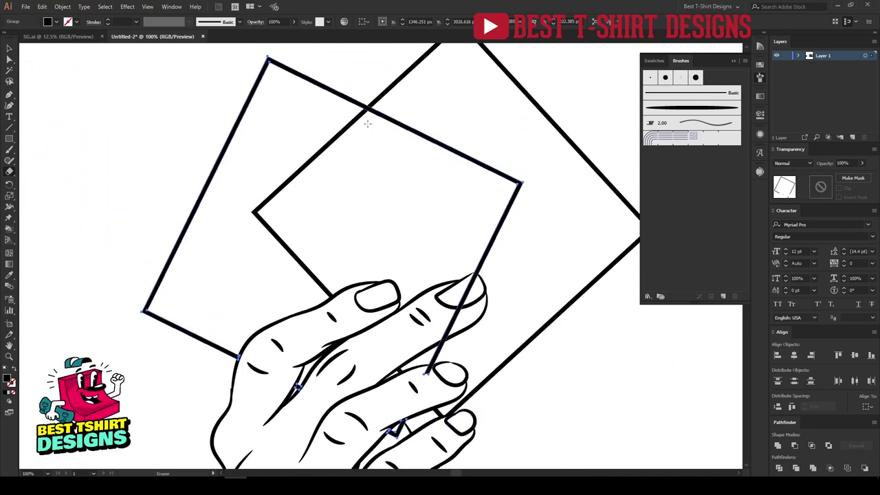
{"action": "scroll", "coordinate": [358, 90], "scroll_direction": "up", "scroll_amount": 4}
{"action": "left_click_drag", "start_coordinate": [405, 164], "coordinate": [375, 234]}
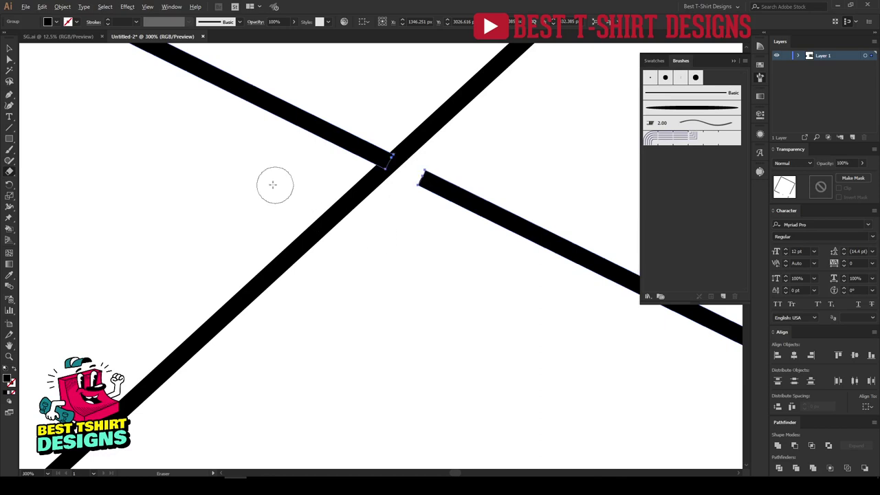
- Isolate the left-hand card's group and delete the outline segment that overlaps the right-hand card and the middle finger
{"action": "scroll", "coordinate": [273, 186], "scroll_direction": "down", "scroll_amount": 4}
{"action": "key", "text": "v"}
{"action": "left_click", "coordinate": [346, 234]}
{"action": "left_click", "coordinate": [385, 219]}
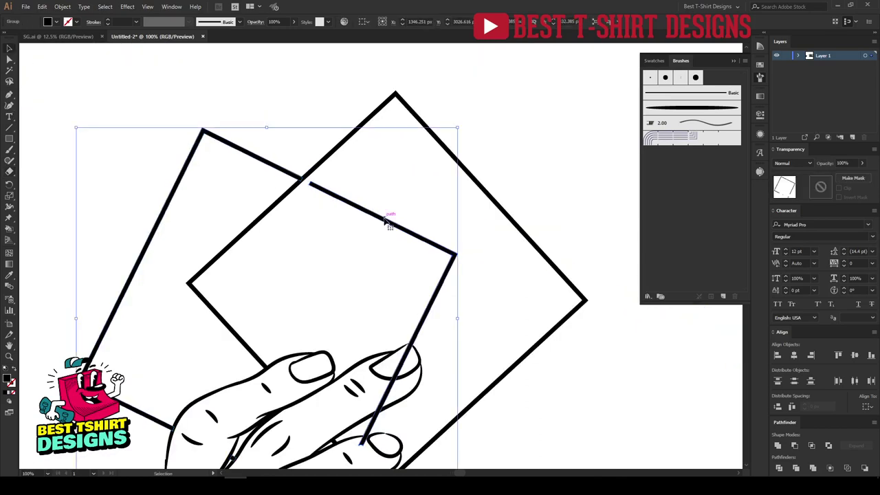
{"action": "key", "text": "shift+e"}
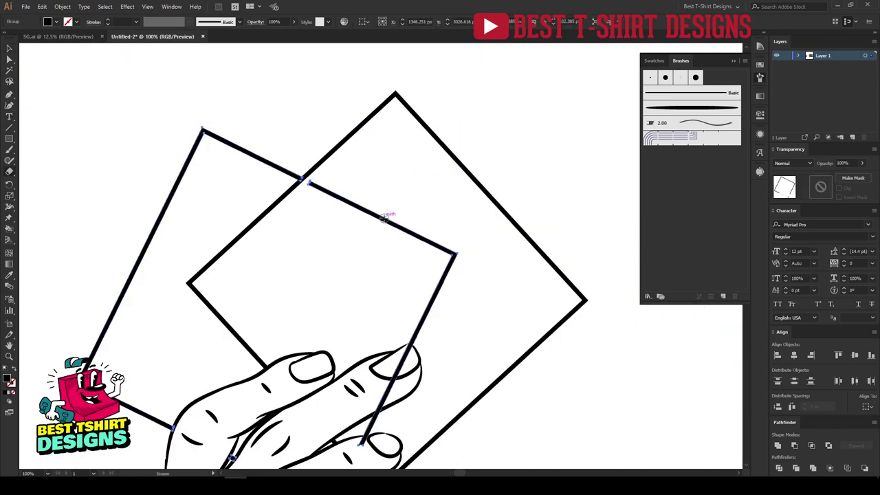
{"action": "key", "text": "v"}
{"action": "double_click", "coordinate": [387, 222]}
{"action": "left_click", "coordinate": [389, 225]}
{"action": "key", "text": "Delete"}
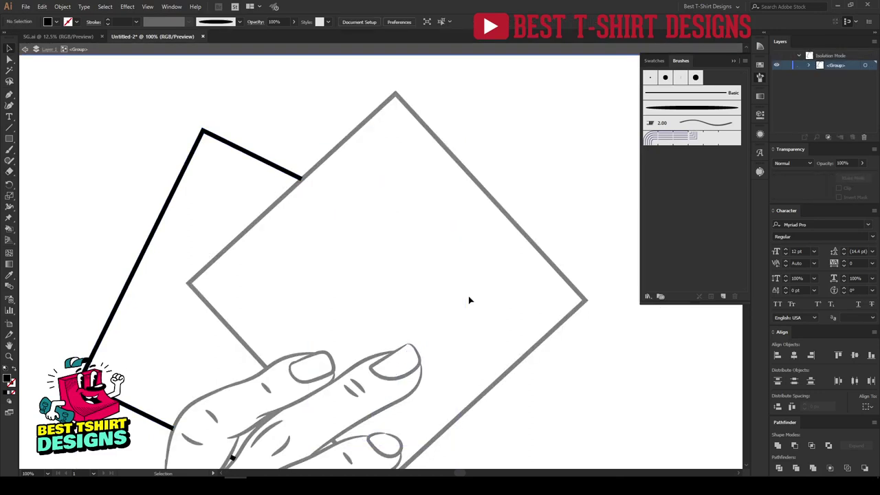
{"action": "key", "text": "Escape"}
- Trim the wrist line ends that stick out below the baseline with the Shape Builder, using both wrist lines and the baseline
{"action": "key", "text": "ctrl+minus"}
{"action": "left_click_drag", "start_coordinate": [521, 382], "coordinate": [499, 306]}
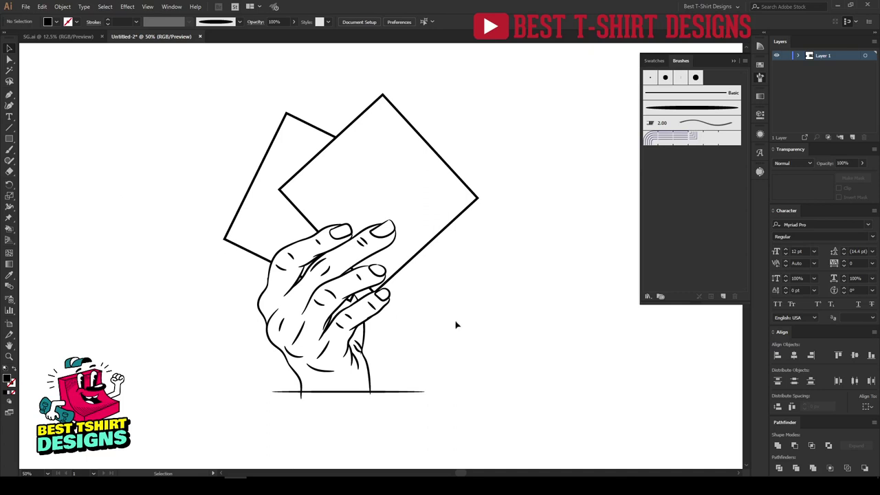
{"action": "scroll", "coordinate": [232, 244], "scroll_direction": "up", "scroll_amount": 2}
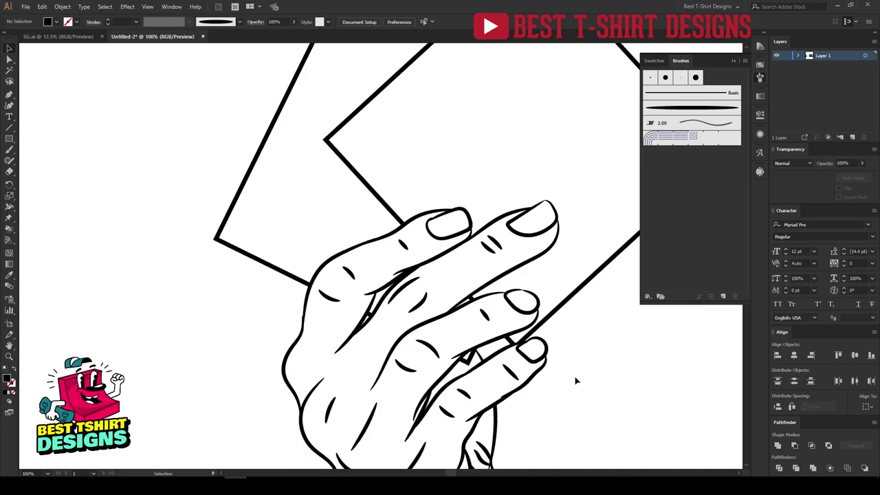
{"action": "scroll", "coordinate": [400, 213], "scroll_direction": "down", "scroll_amount": 2}
{"action": "left_click_drag", "start_coordinate": [542, 296], "coordinate": [529, 296]}
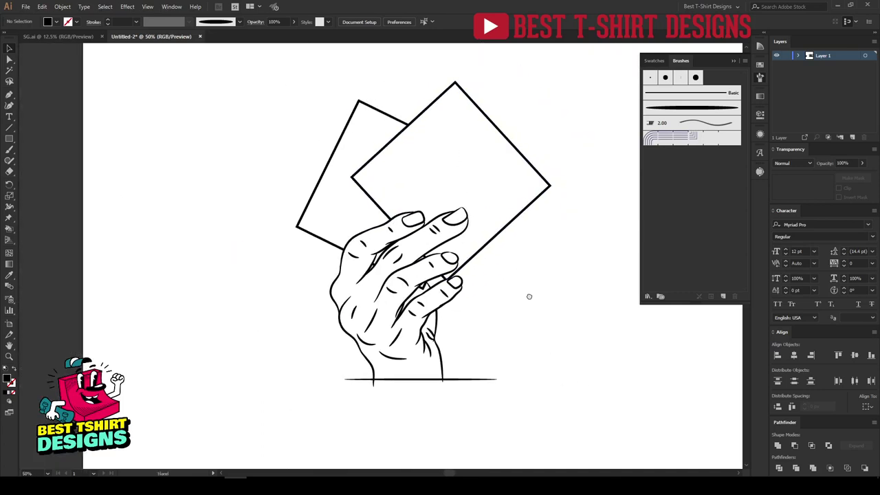
{"action": "left_click", "coordinate": [480, 380]}
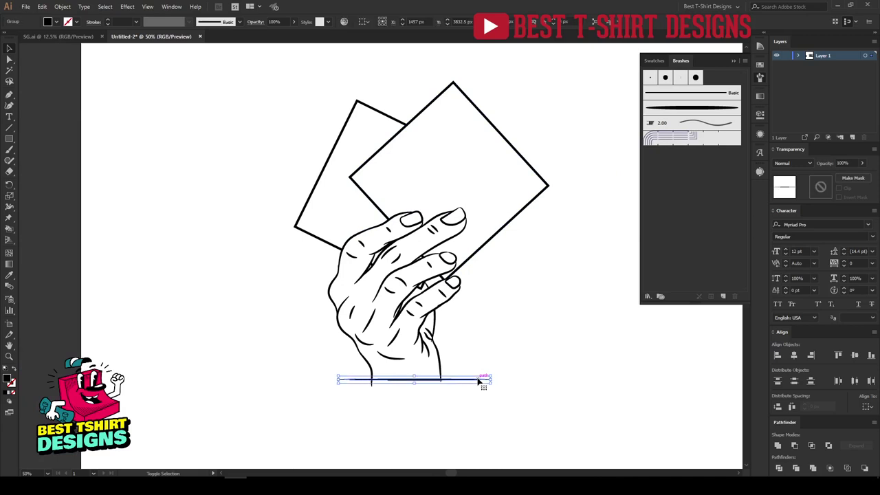
{"action": "left_click_drag", "start_coordinate": [517, 405], "coordinate": [281, 375]}
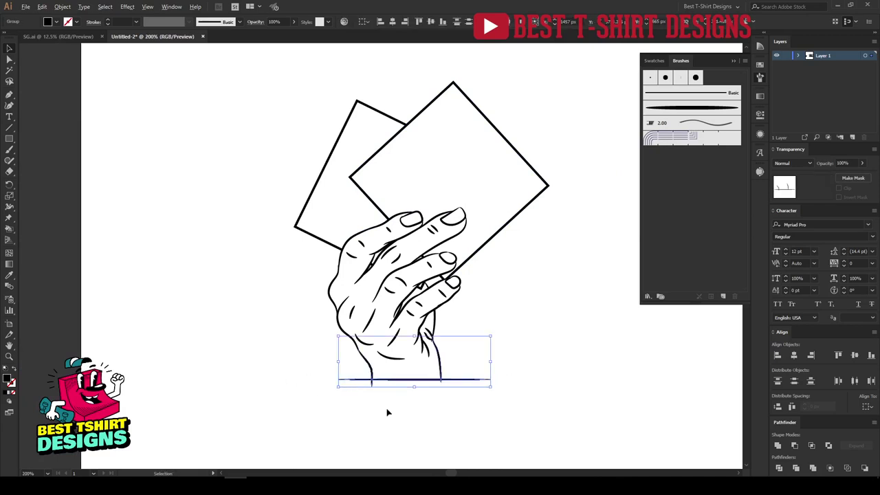
{"action": "scroll", "coordinate": [387, 413], "scroll_direction": "up", "scroll_amount": 3}
{"action": "key", "text": "shift+m"}
{"action": "left_click_drag", "start_coordinate": [292, 288], "coordinate": [440, 280]}
{"action": "left_click_drag", "start_coordinate": [512, 300], "coordinate": [132, 300]}
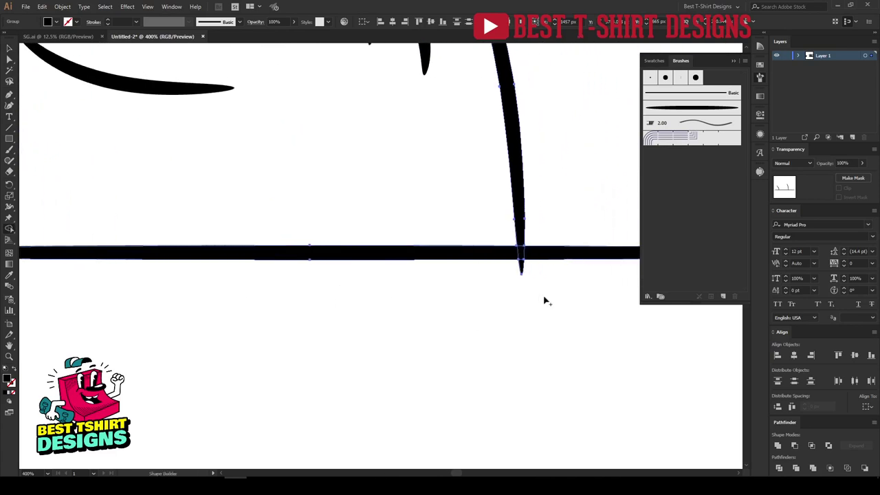
{"action": "scroll", "coordinate": [423, 319], "scroll_direction": "down", "scroll_amount": 4}
{"action": "key", "text": "v"}
{"action": "left_click", "coordinate": [473, 274]}
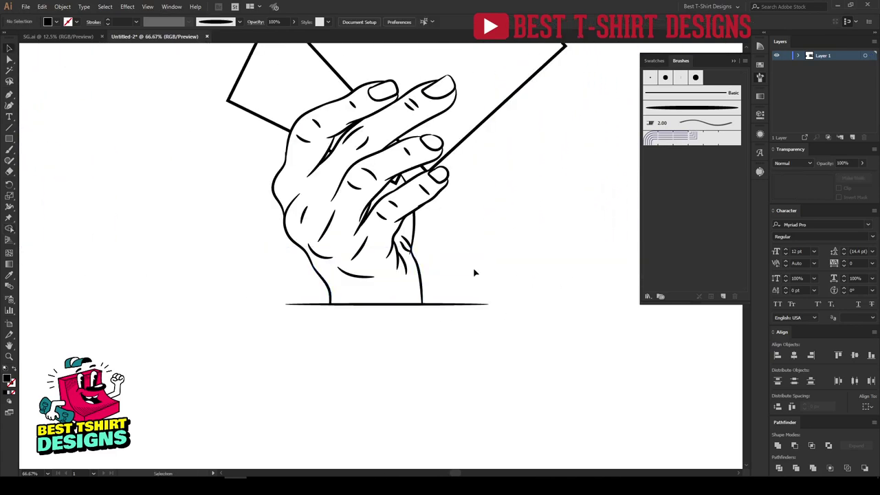
- Select the whole hand-and-cards drawing and shift it straight down on the artboard
{"action": "scroll", "coordinate": [404, 324], "scroll_direction": "down", "scroll_amount": 1}
{"action": "scroll", "coordinate": [405, 326], "scroll_direction": "down", "scroll_amount": 1}
{"action": "left_click_drag", "start_coordinate": [268, 89], "coordinate": [586, 380]}
{"action": "key", "text": "shift+Down"}
{"action": "key", "text": "shift+Down"}
{"action": "key", "text": "shift+Down"}
{"action": "key", "text": "shift+Down"}
{"action": "key", "text": "shift+Down"}
{"action": "key", "text": "shift+Down"}
{"action": "key", "text": "shift+Down"}
{"action": "key", "text": "shift+Down"}
{"action": "key", "text": "shift+Down"}
{"action": "key", "text": "shift+Down"}
{"action": "key", "text": "shift+Down"}
{"action": "key", "text": "shift+Down"}
{"action": "key", "text": "shift+Down"}
{"action": "key", "text": "shift+Down"}
{"action": "key", "text": "shift+Down"}
{"action": "key", "text": "shift+Down"}
{"action": "key", "text": "shift+Down"}
{"action": "key", "text": "shift+Down"}
{"action": "key", "text": "shift+Down"}
{"action": "key", "text": "shift+Down"}
- Turn the whole drawing into a Live Paint group, filling the right-hand card dark red and the left-hand card light blue
{"action": "left_click_drag", "start_coordinate": [249, 125], "coordinate": [554, 416]}
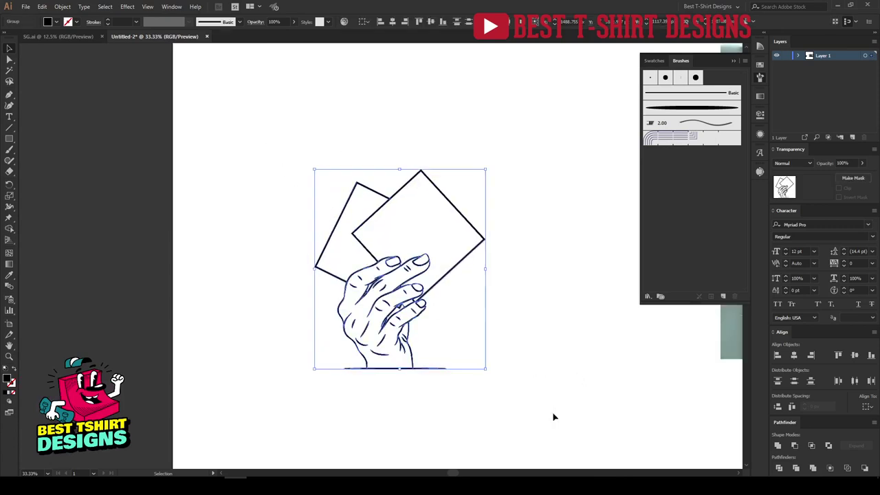
{"action": "key", "text": "k"}
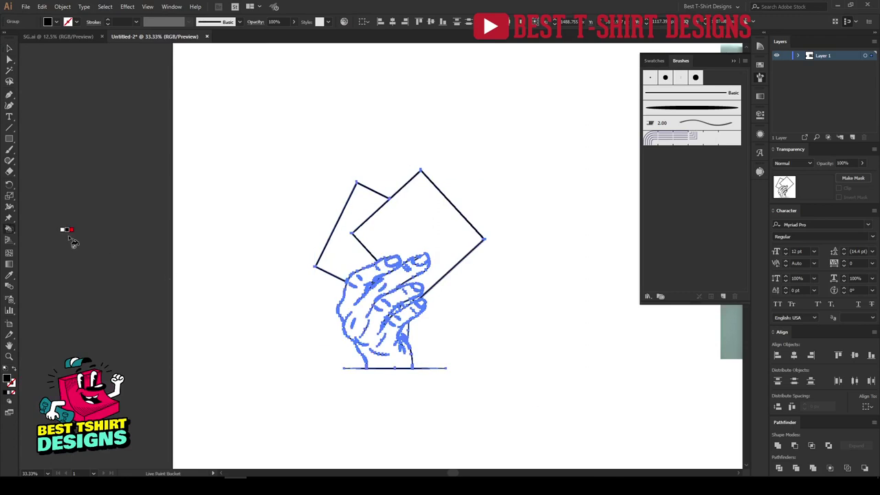
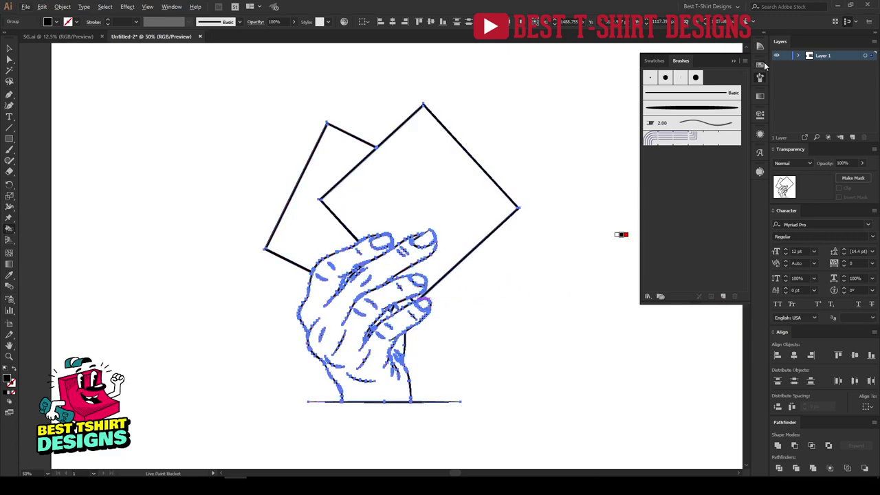
{"action": "left_click", "coordinate": [762, 65]}
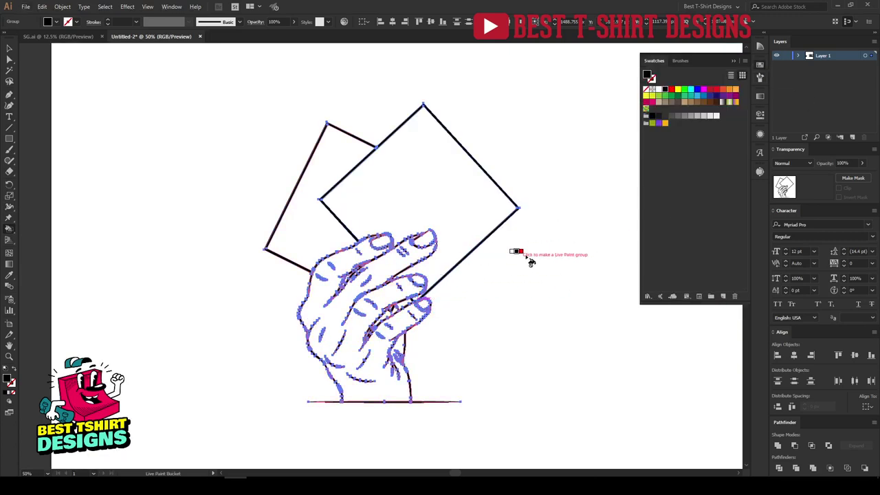
{"action": "left_click", "coordinate": [708, 90]}
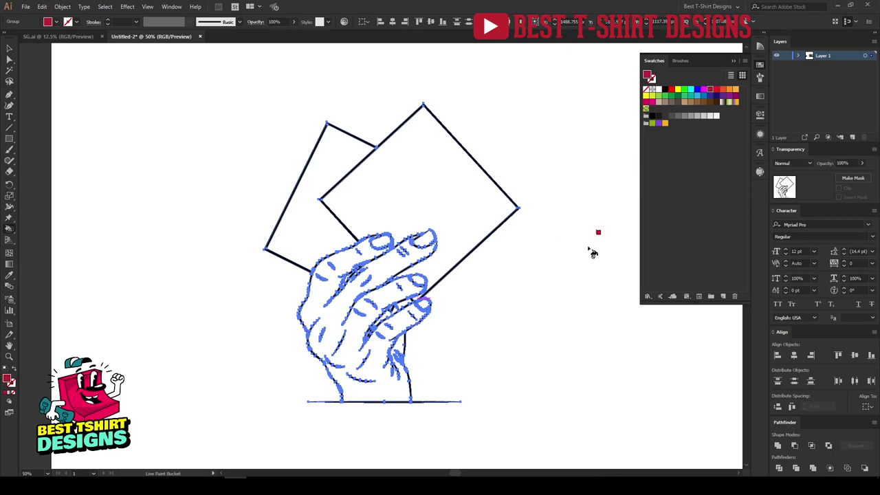
{"action": "left_click", "coordinate": [455, 187]}
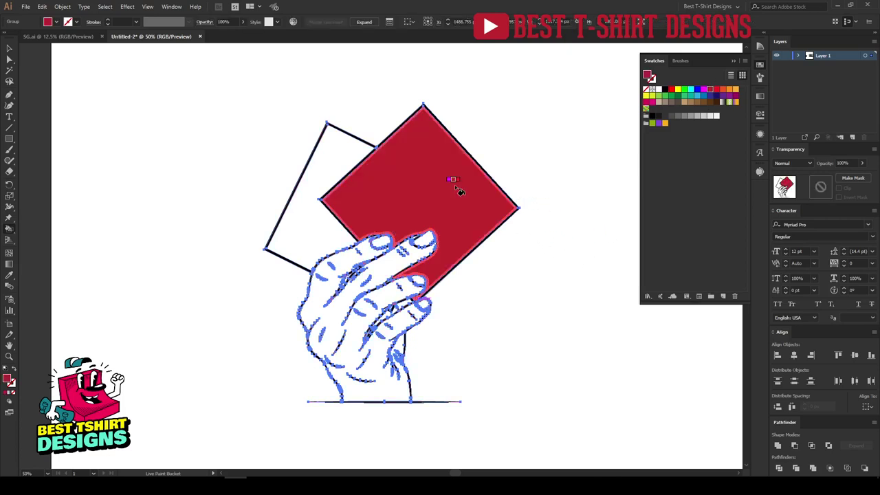
{"action": "left_click", "coordinate": [697, 96]}
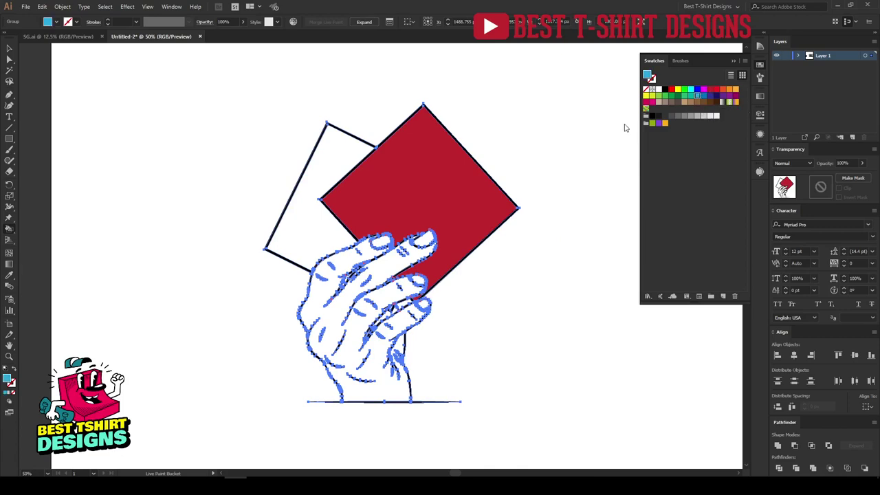
{"action": "left_click", "coordinate": [330, 149]}
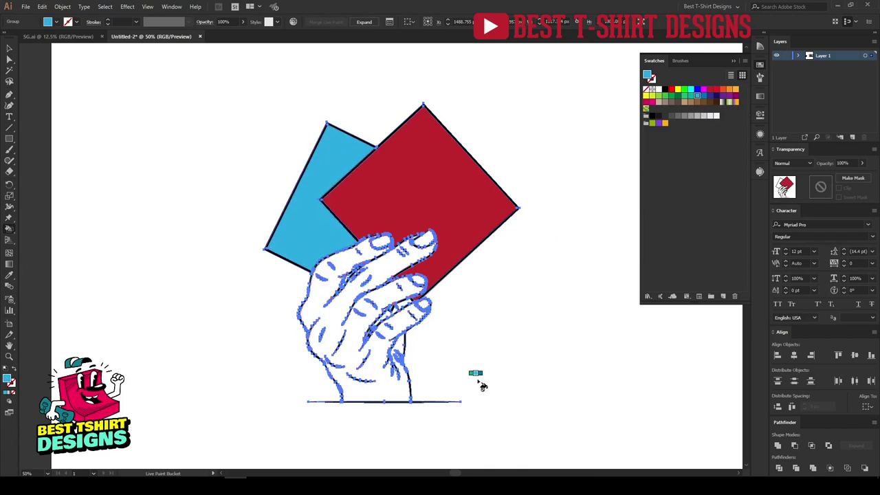
- Fill the gaps between the fingers where the left-hand card shows through with the same light blue, and deselect the artwork
{"action": "scroll", "coordinate": [365, 302], "scroll_direction": "up", "scroll_amount": 3}
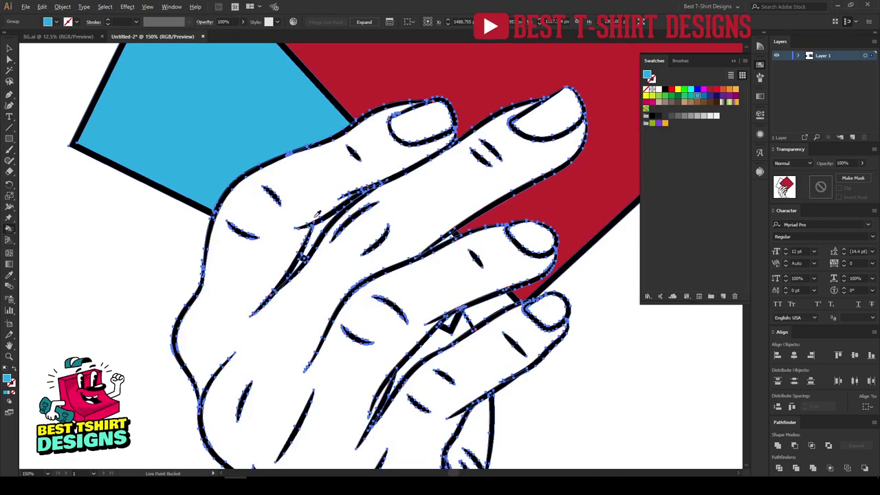
{"action": "scroll", "coordinate": [313, 209], "scroll_direction": "up", "scroll_amount": 1}
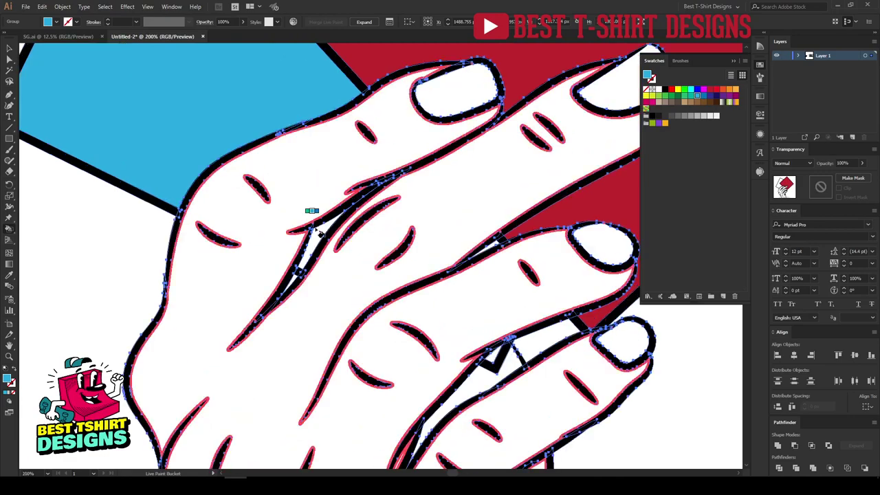
{"action": "left_click", "coordinate": [494, 353]}
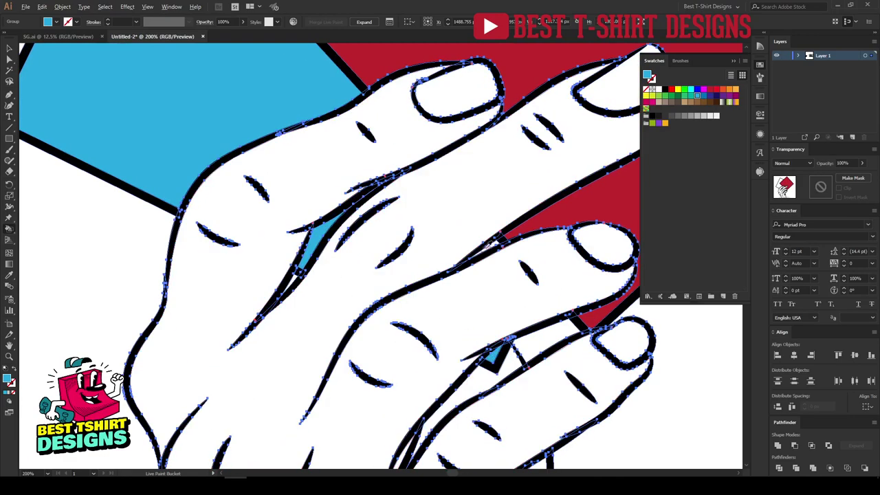
{"action": "scroll", "coordinate": [487, 243], "scroll_direction": "up", "scroll_amount": 3}
{"action": "left_click", "coordinate": [488, 245]}
{"action": "scroll", "coordinate": [372, 257], "scroll_direction": "down", "scroll_amount": 3}
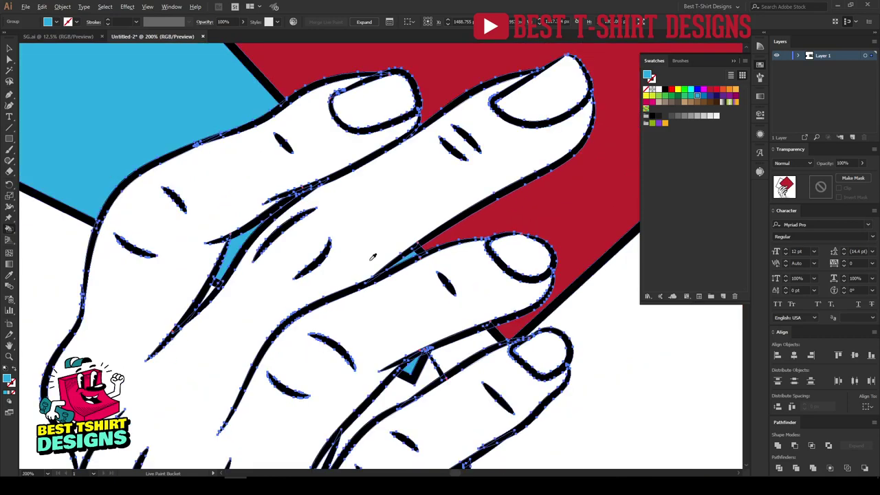
{"action": "scroll", "coordinate": [372, 257], "scroll_direction": "down", "scroll_amount": 2}
{"action": "key", "text": "v"}
{"action": "left_click", "coordinate": [571, 360]}
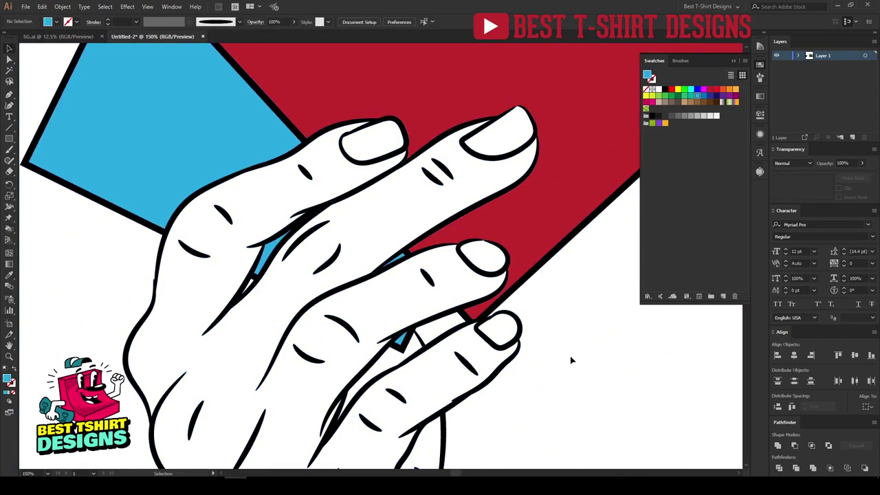
- Examine the painted gaps and line overlaps between the fingers of the Live Paint group up close
{"action": "scroll", "coordinate": [434, 360], "scroll_direction": "down", "scroll_amount": 2}
{"action": "left_click", "coordinate": [439, 306]}
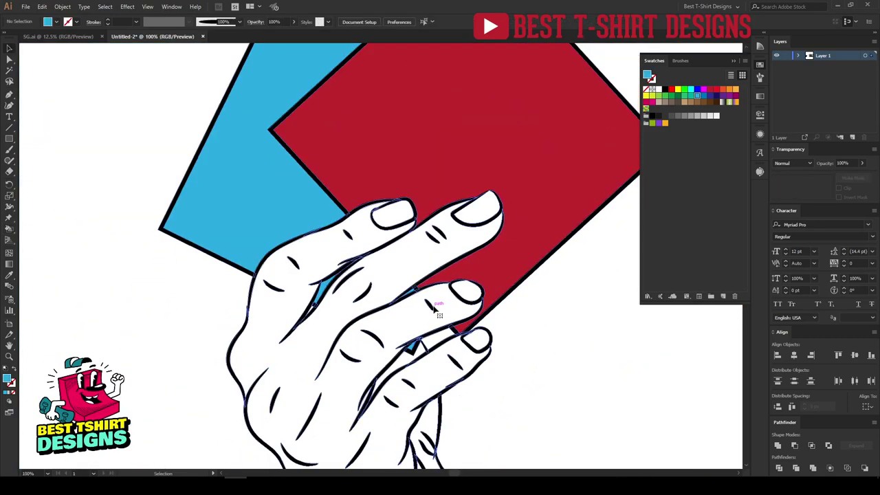
{"action": "scroll", "coordinate": [423, 316], "scroll_direction": "up", "scroll_amount": 2}
{"action": "scroll", "coordinate": [421, 318], "scroll_direction": "down", "scroll_amount": 3}
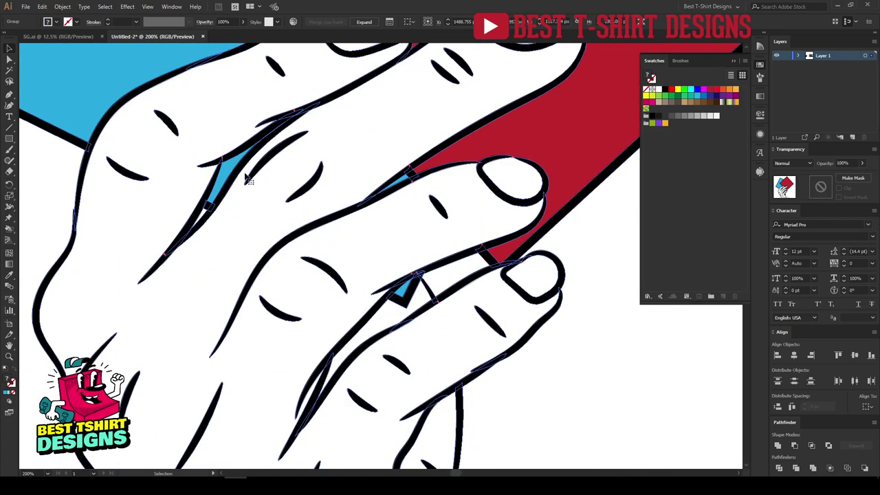
{"action": "scroll", "coordinate": [395, 191], "scroll_direction": "up", "scroll_amount": 2}
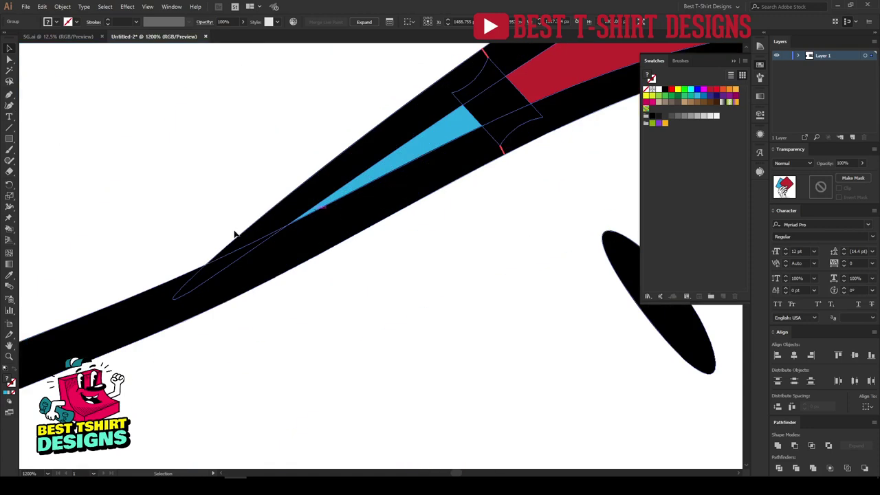
{"action": "scroll", "coordinate": [462, 196], "scroll_direction": "down", "scroll_amount": 7}
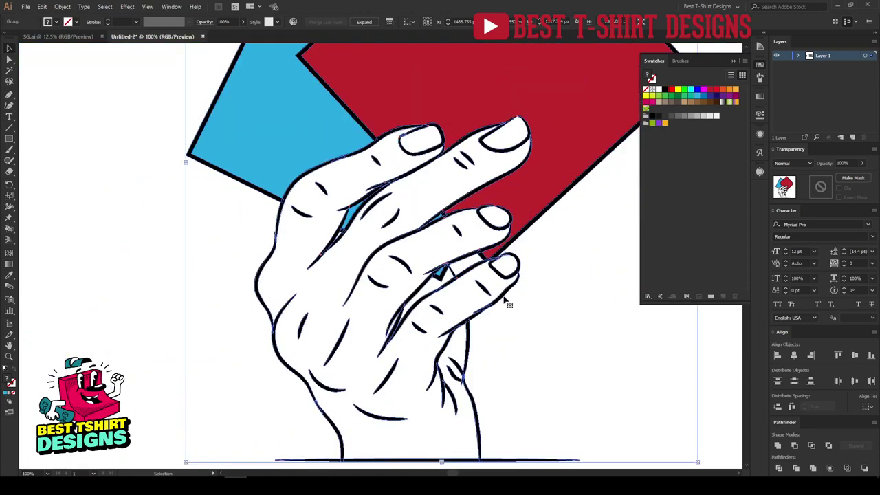
{"action": "key", "text": "a"}
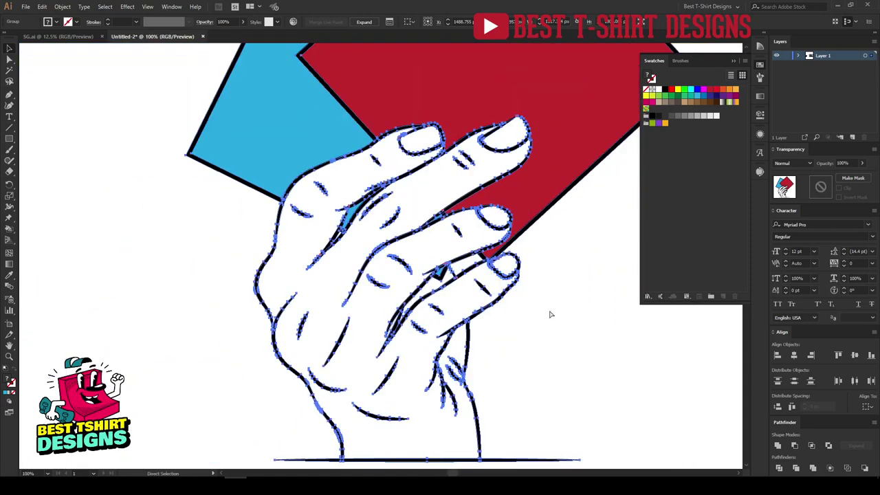
{"action": "key", "text": "v"}
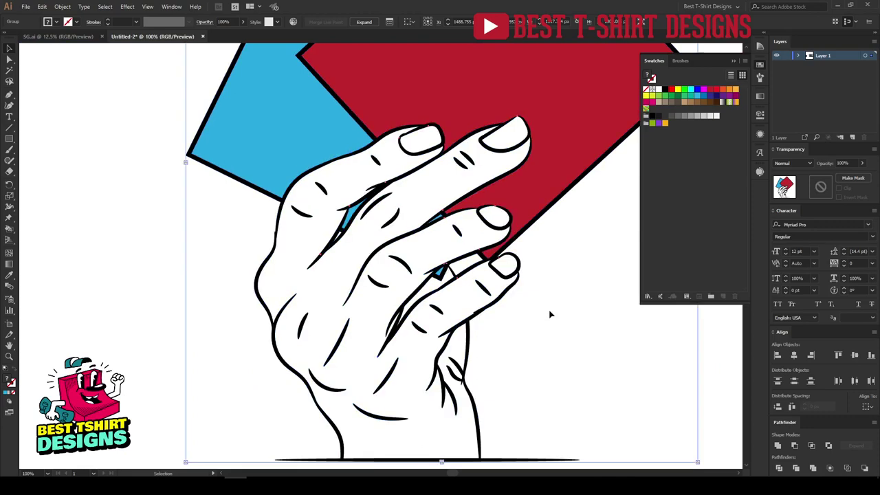
{"action": "scroll", "coordinate": [402, 231], "scroll_direction": "up", "scroll_amount": 5}
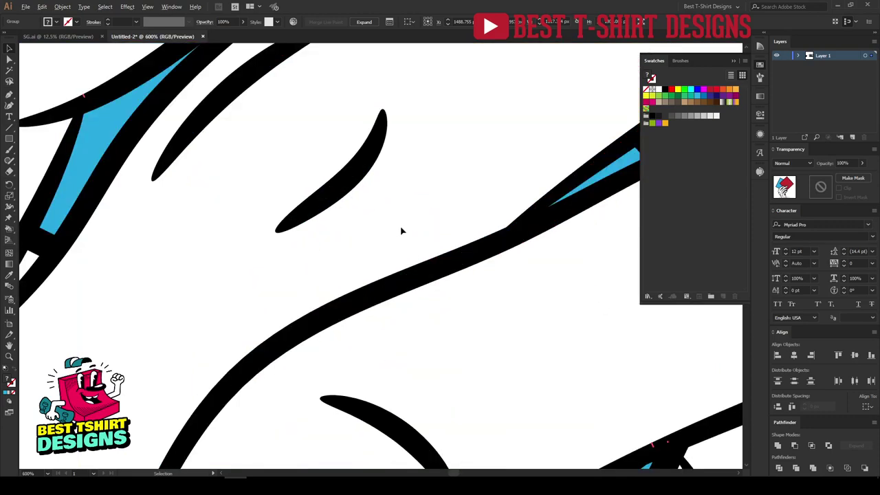
- Fill the whole hand and the gap beside the little finger with the light brown skin tone using Live Paint
{"action": "scroll", "coordinate": [402, 231], "scroll_direction": "down", "scroll_amount": 3}
{"action": "scroll", "coordinate": [491, 321], "scroll_direction": "up", "scroll_amount": 2}
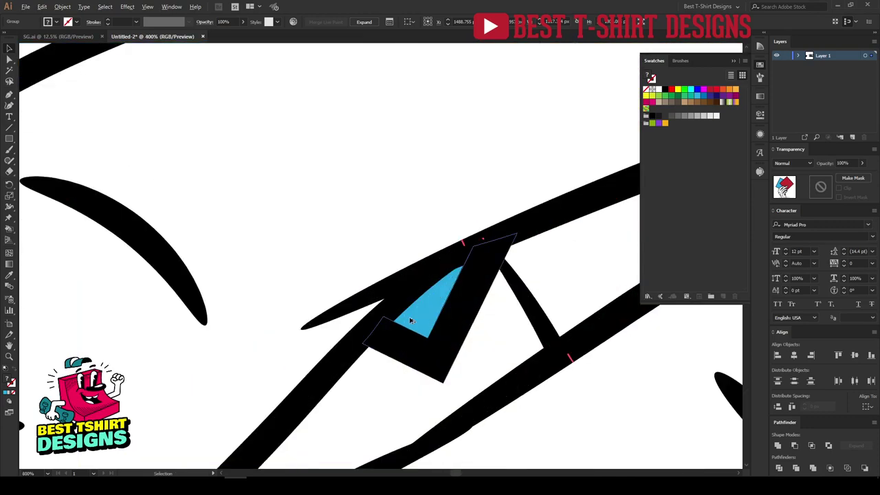
{"action": "scroll", "coordinate": [416, 316], "scroll_direction": "down", "scroll_amount": 4}
{"action": "key", "text": "k"}
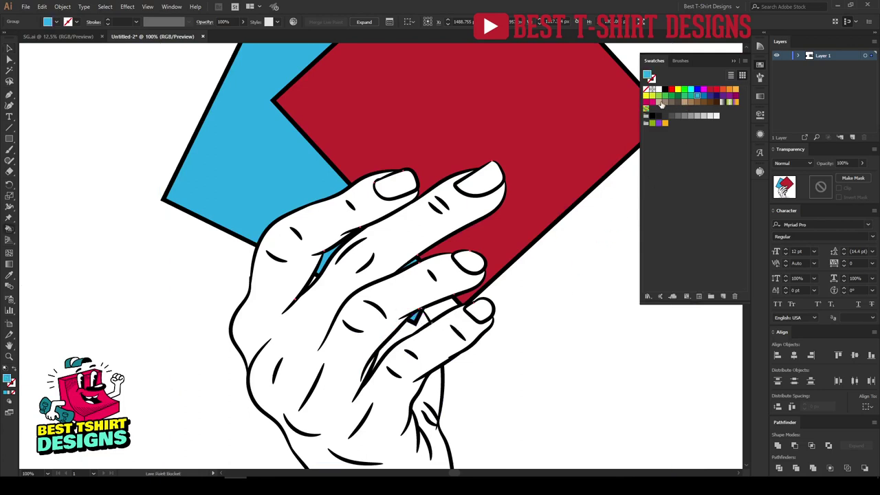
{"action": "left_click", "coordinate": [686, 103]}
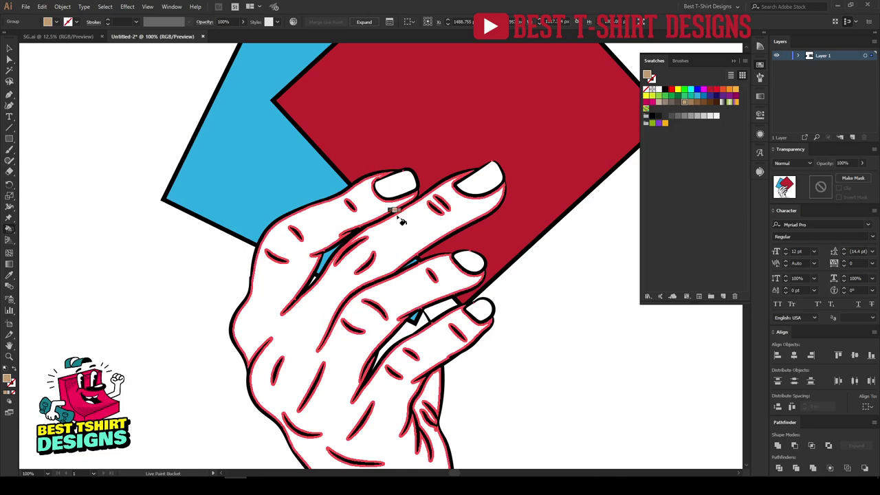
{"action": "scroll", "coordinate": [385, 199], "scroll_direction": "down", "scroll_amount": 3}
{"action": "left_click", "coordinate": [334, 297]}
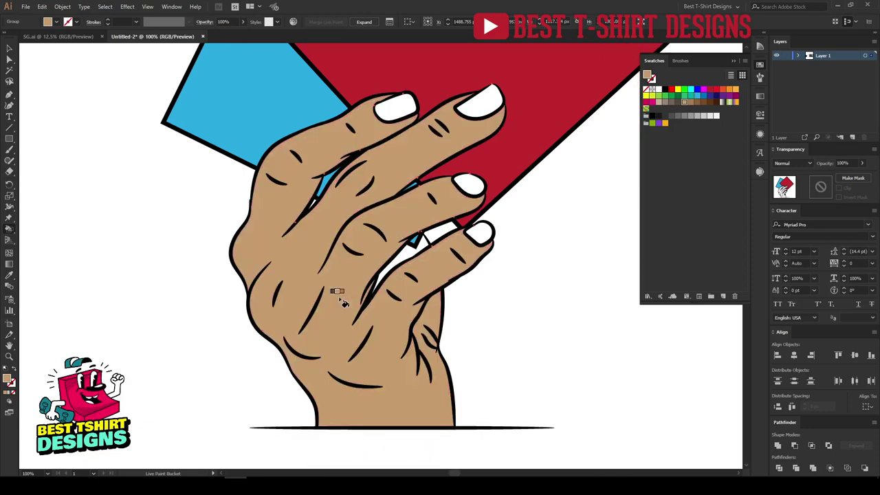
{"action": "key", "text": "ctrl+plus"}
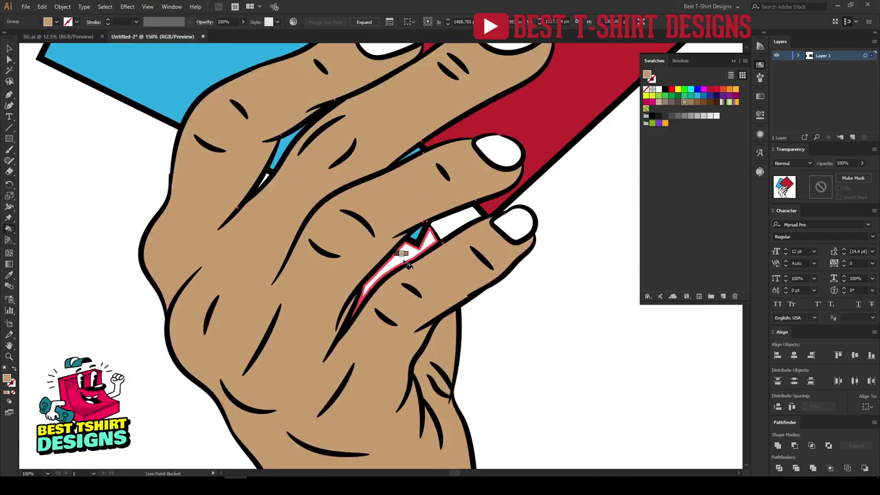
{"action": "key", "text": "ctrl+minus"}
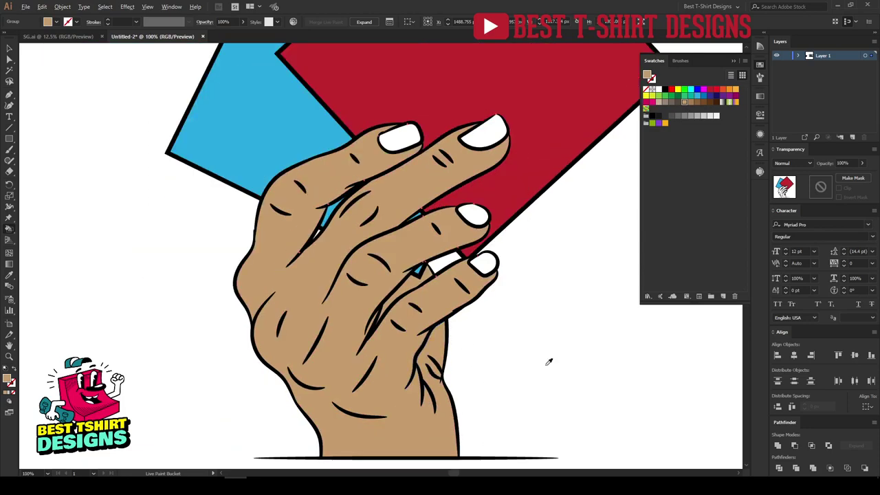
- Fill the four fingernails with the lightest grey swatch and deselect the artwork
{"action": "scroll", "coordinate": [581, 375], "scroll_direction": "up", "scroll_amount": 2}
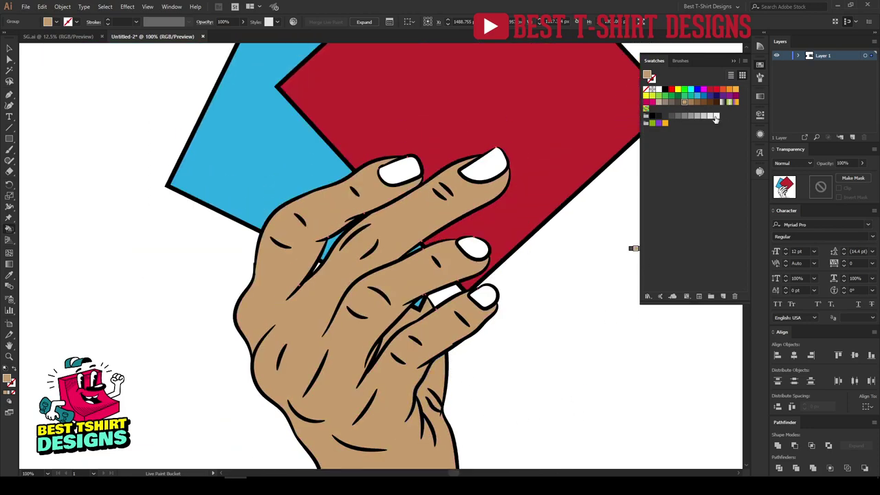
{"action": "left_click", "coordinate": [716, 117]}
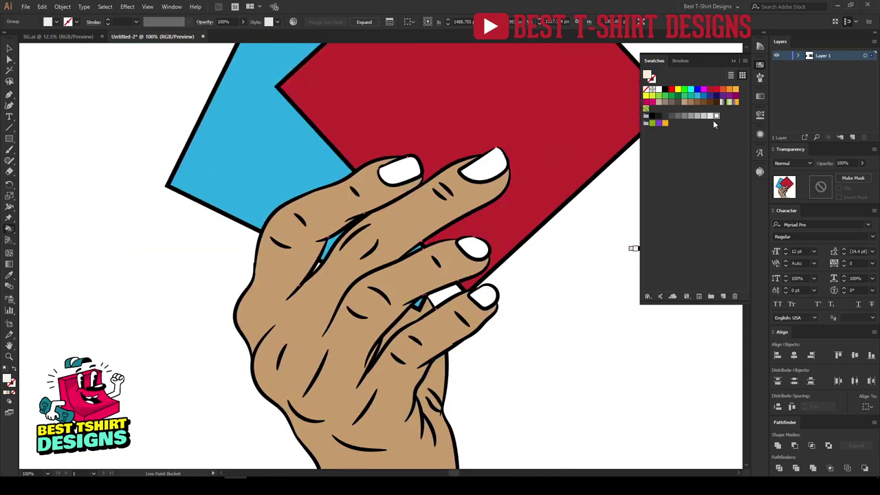
{"action": "left_click", "coordinate": [485, 296]}
{"action": "left_click", "coordinate": [474, 248]}
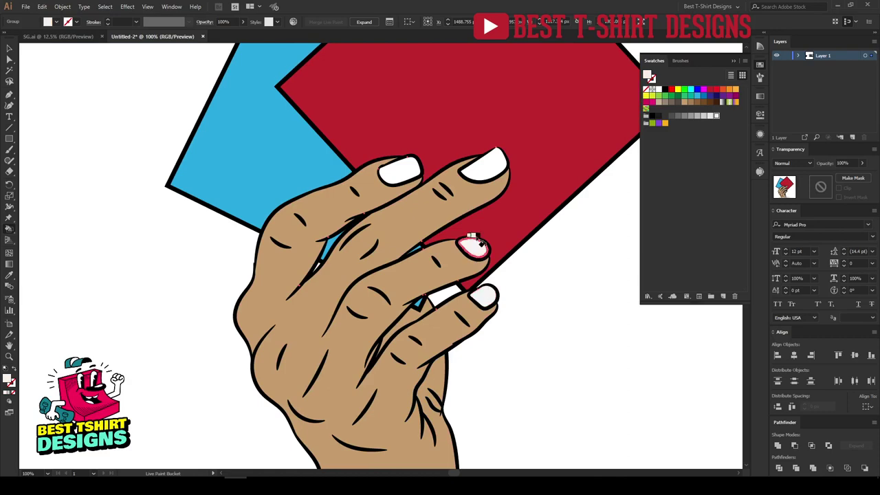
{"action": "left_click", "coordinate": [483, 164]}
{"action": "left_click", "coordinate": [402, 172]}
{"action": "key", "text": "ctrl+minus"}
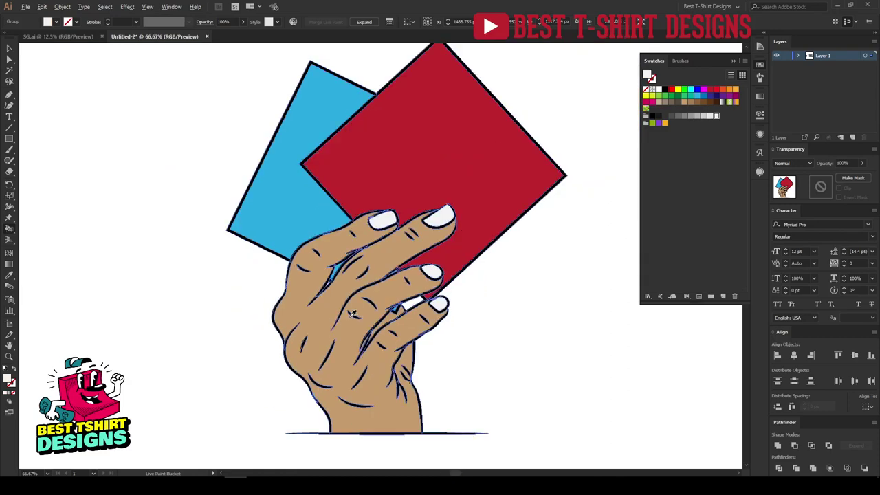
{"action": "key", "text": "v"}
{"action": "key", "text": "ctrl+a"}
{"action": "left_click", "coordinate": [510, 343]}
{"action": "scroll", "coordinate": [356, 288], "scroll_direction": "down", "scroll_amount": 1}
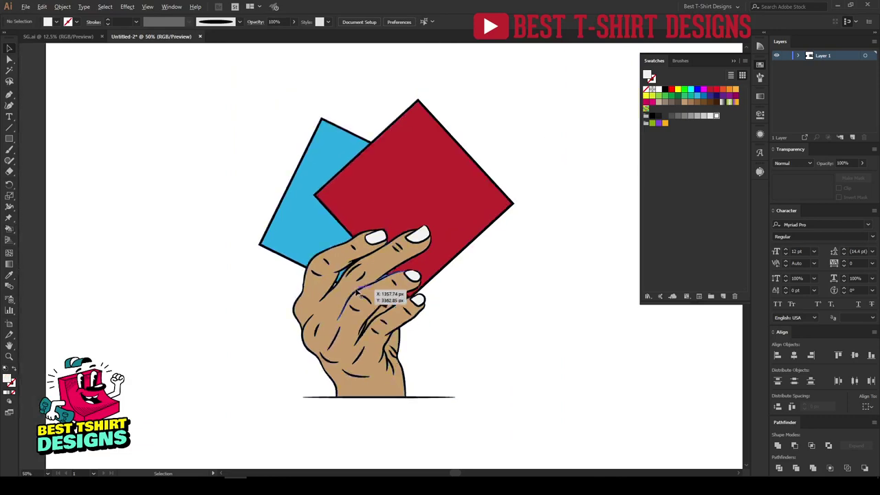
- Move the reference photo closer to the hand drawing and inspect how the two cards overlap in it
{"action": "scroll", "coordinate": [336, 267], "scroll_direction": "up", "scroll_amount": 2}
{"action": "scroll", "coordinate": [442, 281], "scroll_direction": "down", "scroll_amount": 2}
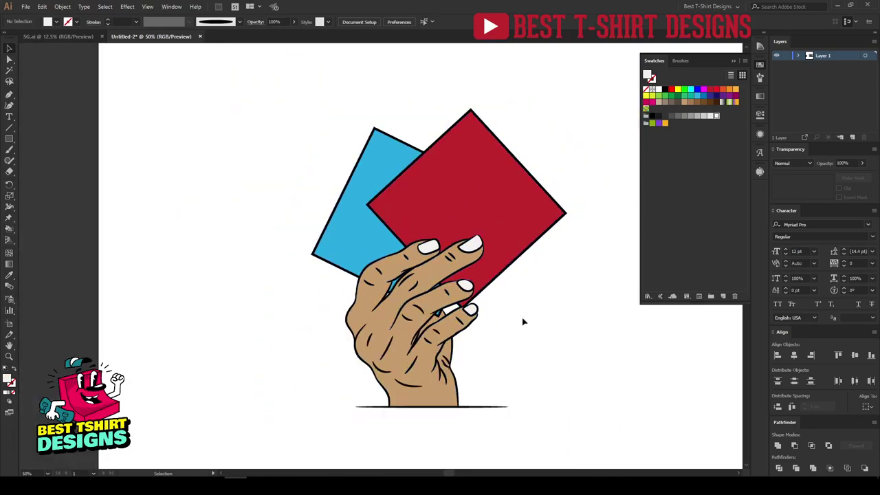
{"action": "scroll", "coordinate": [348, 195], "scroll_direction": "down", "scroll_amount": 1}
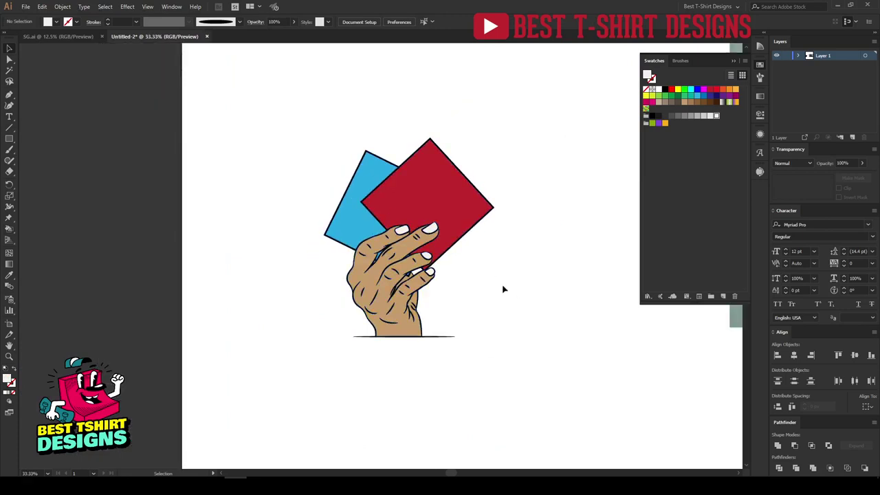
{"action": "scroll", "coordinate": [423, 223], "scroll_direction": "up", "scroll_amount": 1}
{"action": "scroll", "coordinate": [285, 279], "scroll_direction": "down", "scroll_amount": 3}
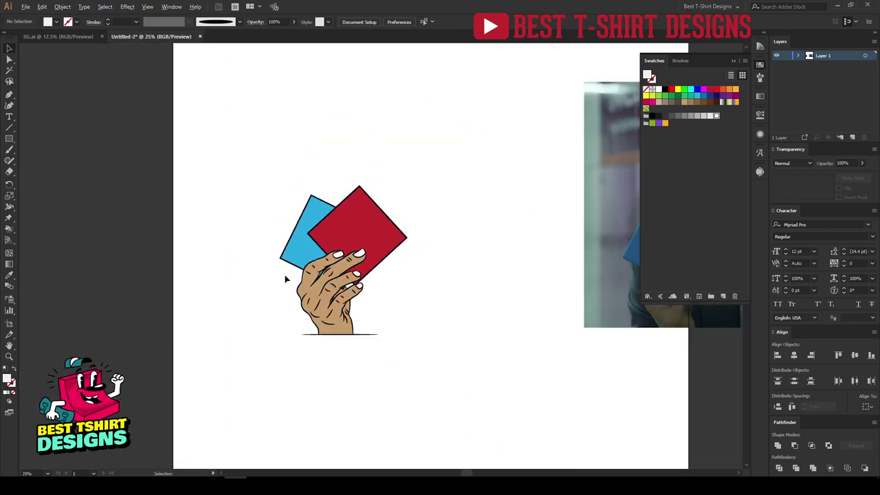
{"action": "left_click_drag", "start_coordinate": [549, 240], "coordinate": [444, 243]}
{"action": "scroll", "coordinate": [444, 243], "scroll_direction": "up", "scroll_amount": 4}
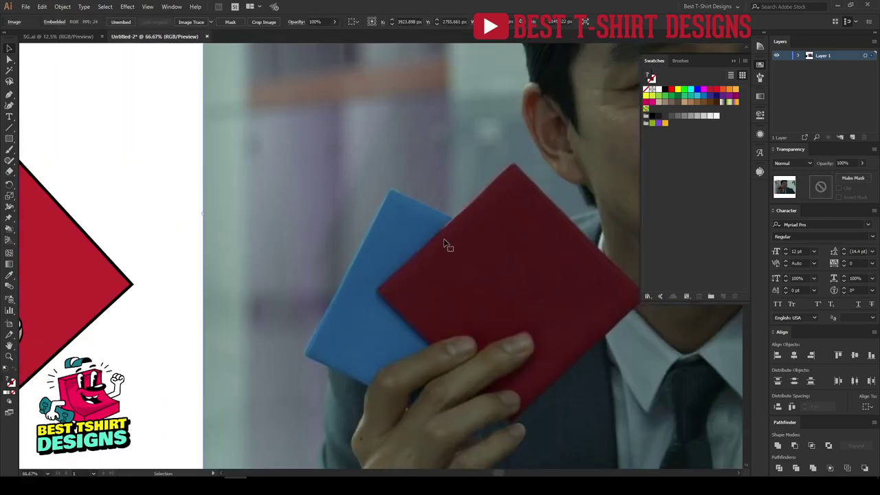
{"action": "left_click", "coordinate": [172, 177]}
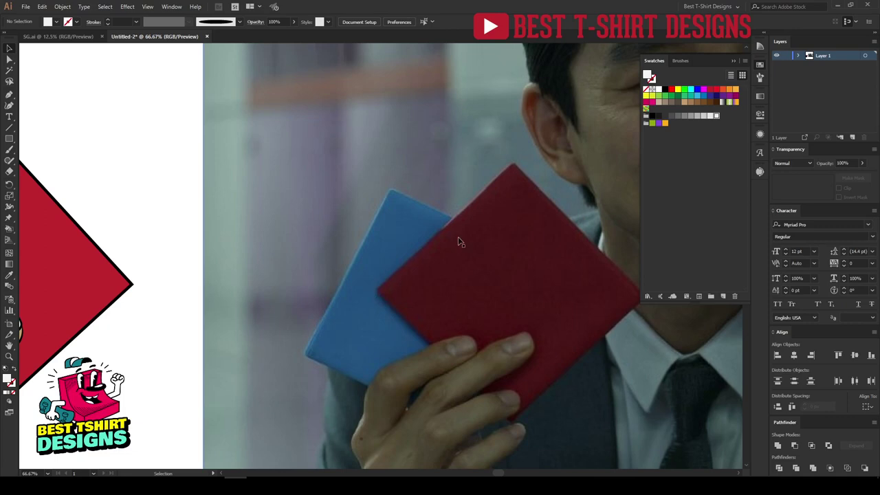
{"action": "scroll", "coordinate": [548, 215], "scroll_direction": "down", "scroll_amount": 3}
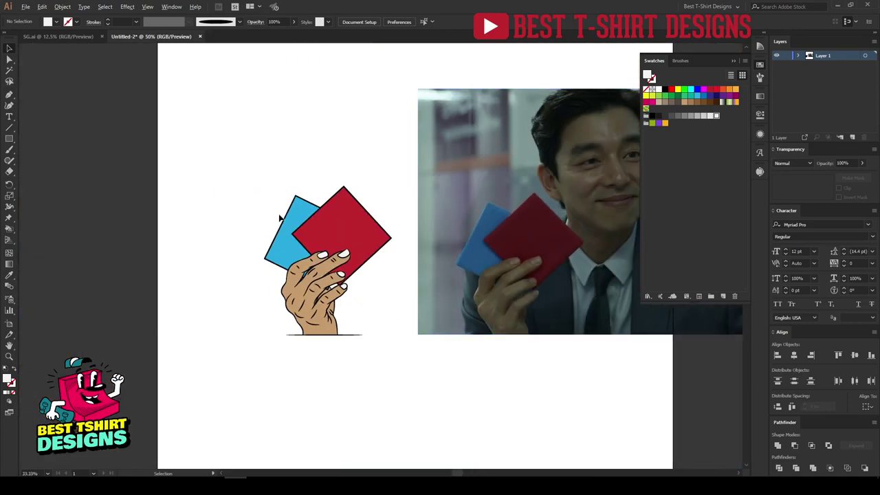
- With a black fill, trace a shadow's outer edge on the blue card with the Pen tool, parallel to the red card's corner down to the finger
{"action": "scroll", "coordinate": [285, 219], "scroll_direction": "up", "scroll_amount": 3}
{"action": "scroll", "coordinate": [284, 221], "scroll_direction": "up", "scroll_amount": 1}
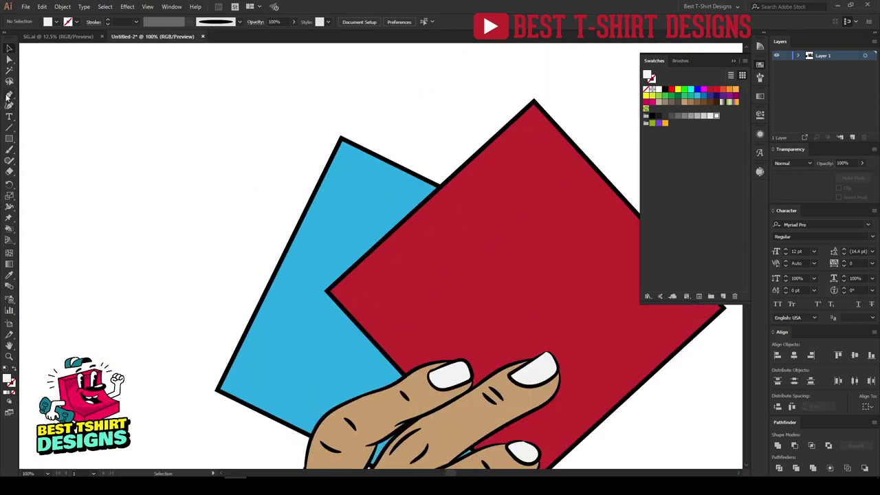
{"action": "left_click", "coordinate": [50, 24]}
{"action": "left_click", "coordinate": [26, 37]}
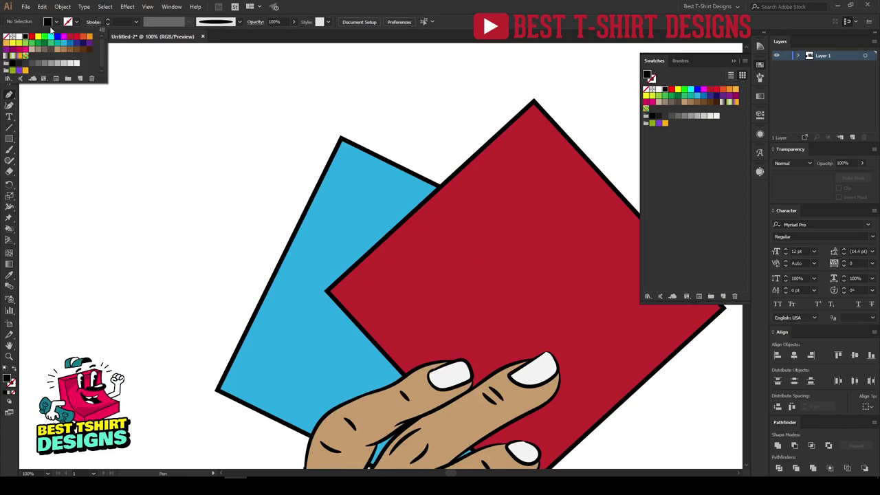
{"action": "left_click", "coordinate": [53, 24]}
{"action": "scroll", "coordinate": [281, 177], "scroll_direction": "up", "scroll_amount": 1}
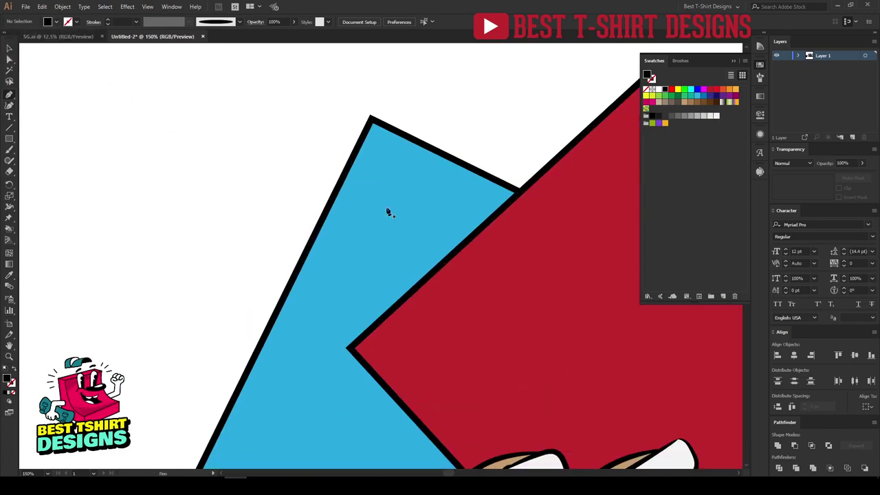
{"action": "left_click", "coordinate": [510, 190]}
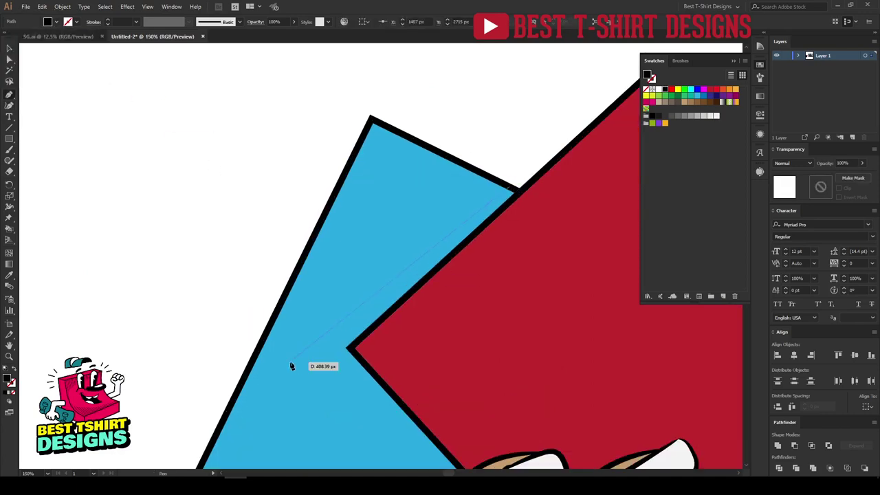
{"action": "left_click", "coordinate": [335, 351]}
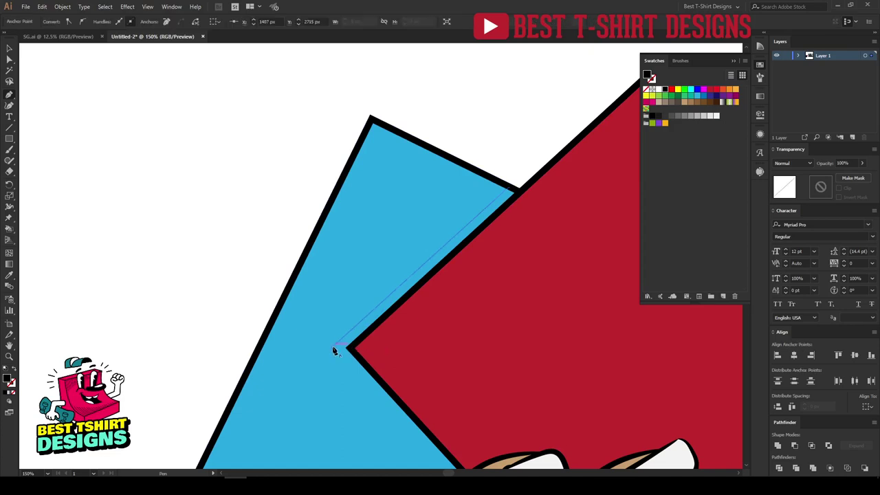
{"action": "scroll", "coordinate": [385, 371], "scroll_direction": "down", "scroll_amount": 2}
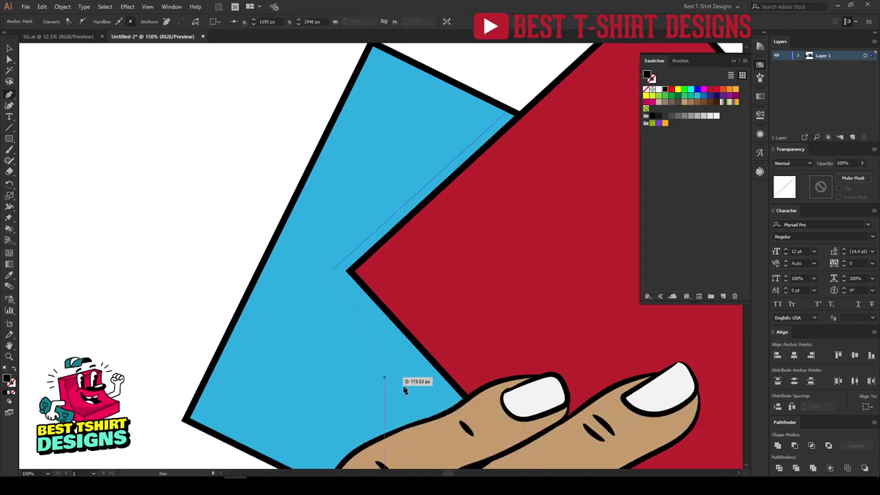
{"action": "left_click", "coordinate": [459, 407]}
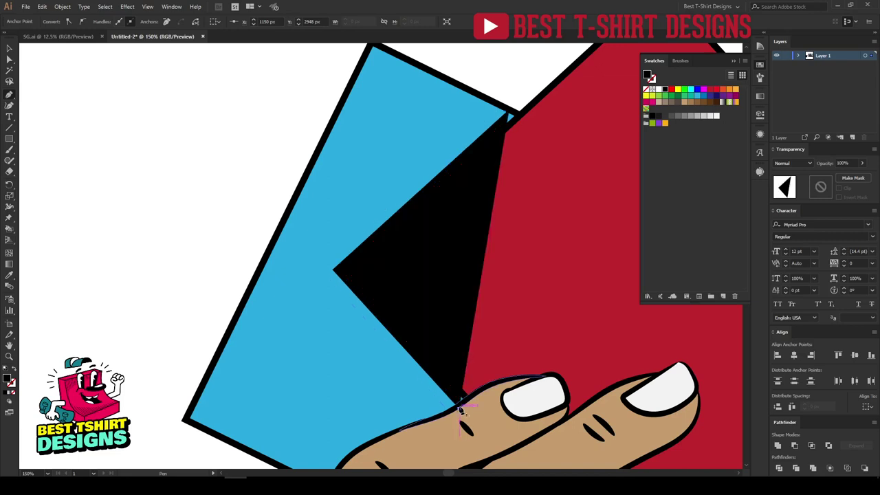
{"action": "scroll", "coordinate": [459, 407], "scroll_direction": "up", "scroll_amount": 2}
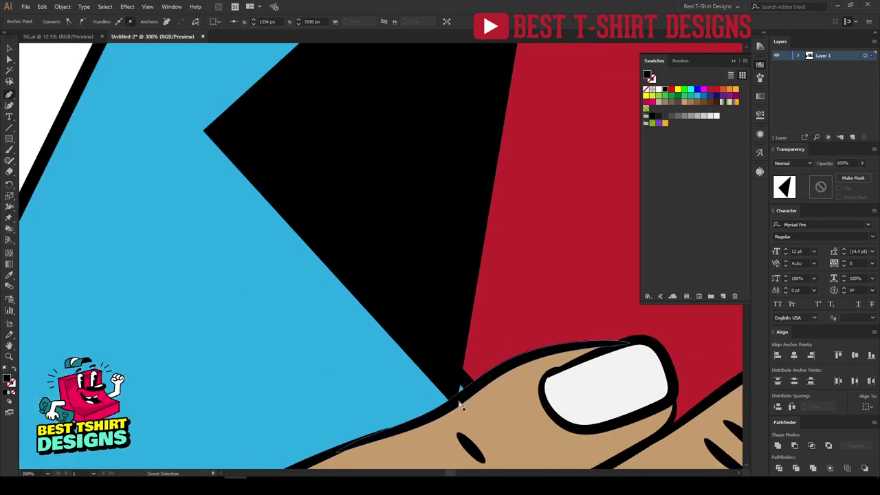
{"action": "key", "text": "ctrl+z"}
{"action": "left_click", "coordinate": [456, 406]}
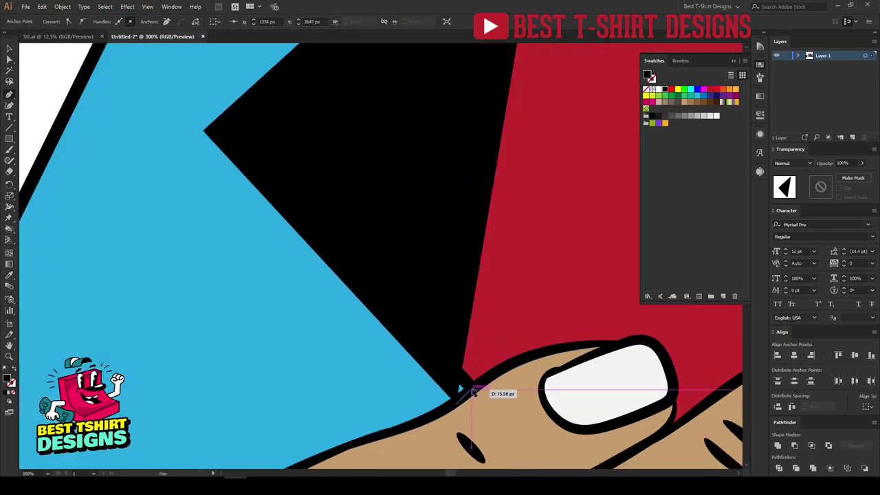
- Show the path as outline only, close it along the red card's border into a thin angled strip, and fill the strip black
{"action": "key", "text": "slash"}
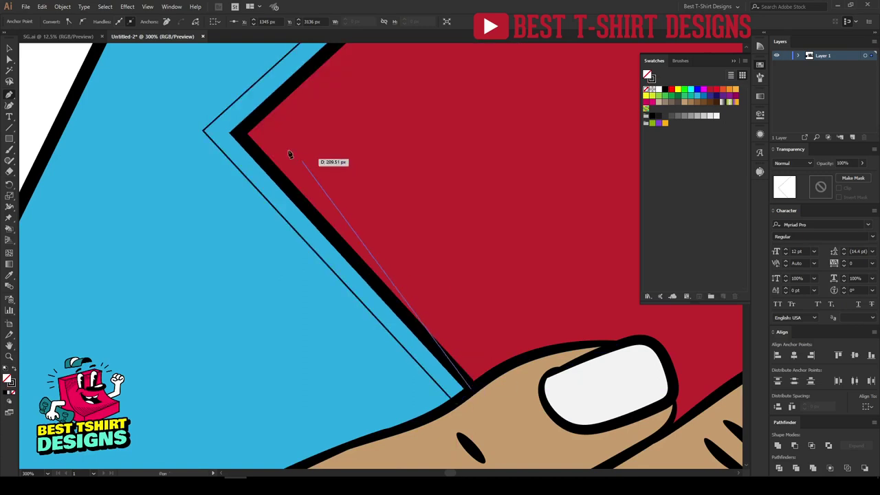
{"action": "left_click", "coordinate": [240, 136]}
{"action": "left_click_drag", "start_coordinate": [271, 112], "coordinate": [137, 399]}
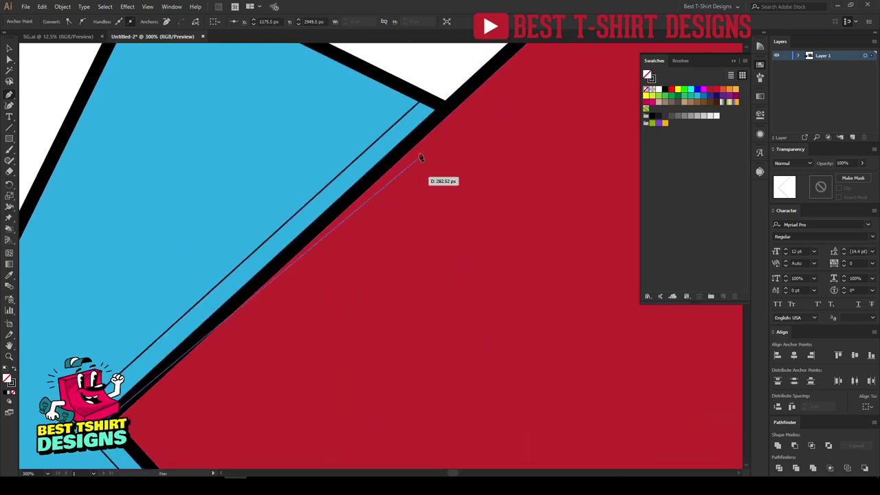
{"action": "left_click", "coordinate": [444, 112]}
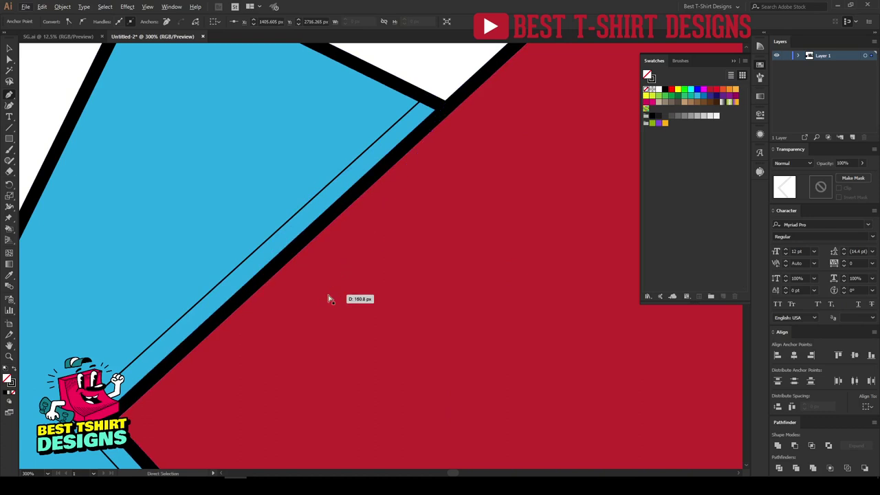
{"action": "key", "text": "ctrl"}
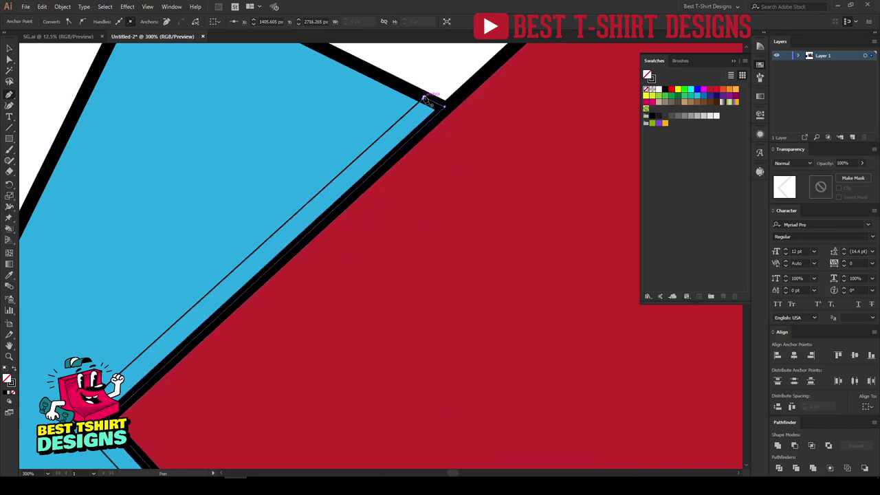
{"action": "key", "text": "v"}
{"action": "scroll", "coordinate": [327, 177], "scroll_direction": "down", "scroll_amount": 2}
{"action": "key", "text": "shift+x"}
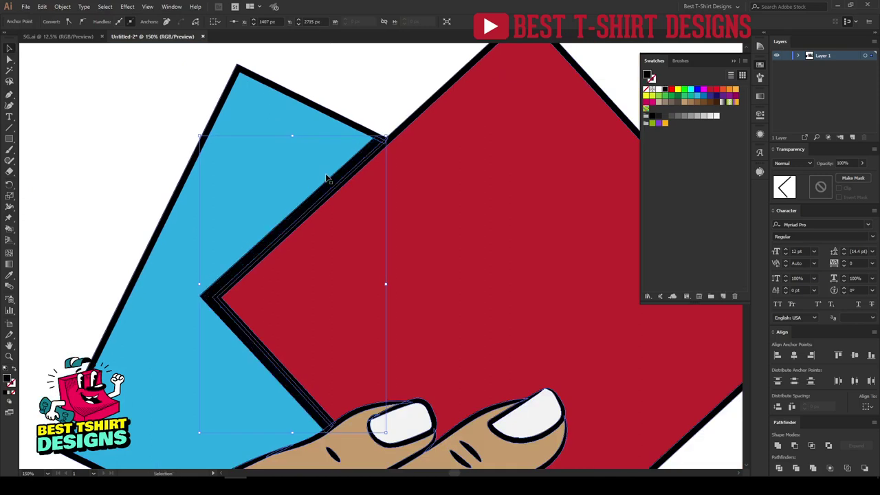
- Recolour the angled shadow strip beside the red card dark grey and deselect it
{"action": "left_click", "coordinate": [382, 101]}
{"action": "scroll", "coordinate": [382, 101], "scroll_direction": "down", "scroll_amount": 1}
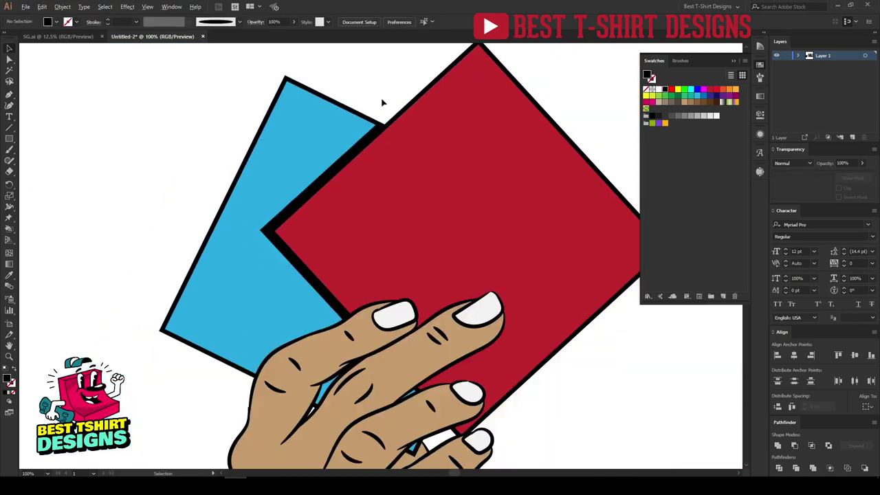
{"action": "left_click", "coordinate": [359, 141]}
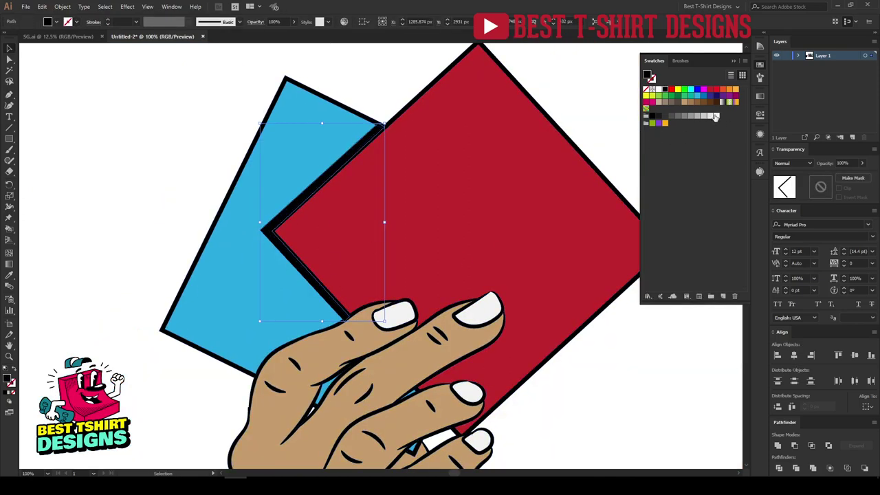
{"action": "left_click", "coordinate": [675, 117]}
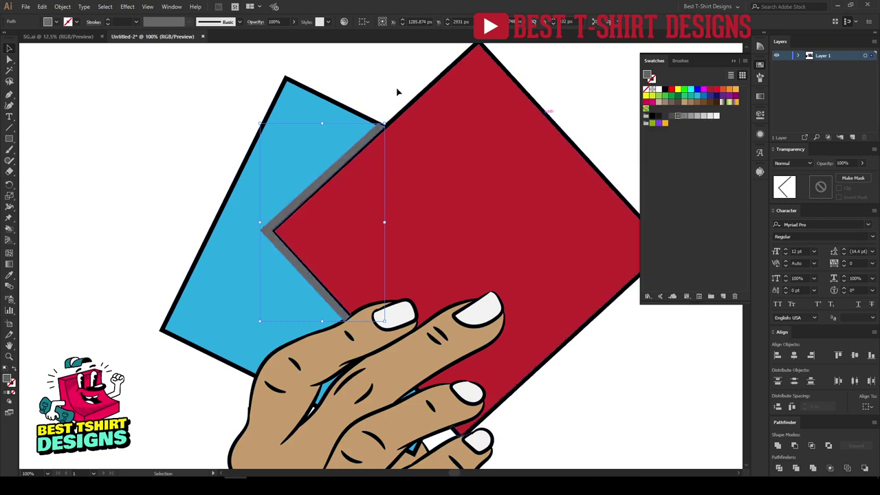
{"action": "left_click", "coordinate": [375, 87]}
{"action": "scroll", "coordinate": [375, 87], "scroll_direction": "down", "scroll_amount": 1}
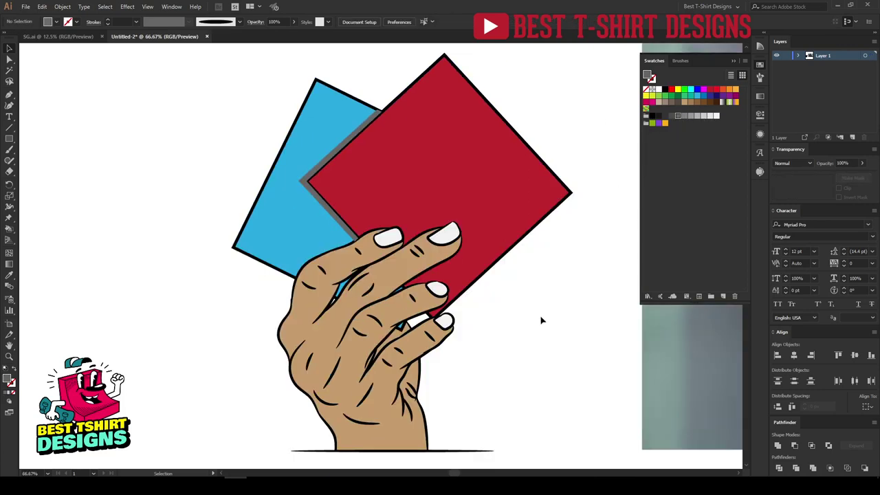
- Try a darker grey swatch on the angled shadow strip beside the red card and deselect it
{"action": "scroll", "coordinate": [356, 172], "scroll_direction": "up", "scroll_amount": 2}
{"action": "left_click", "coordinate": [300, 143]}
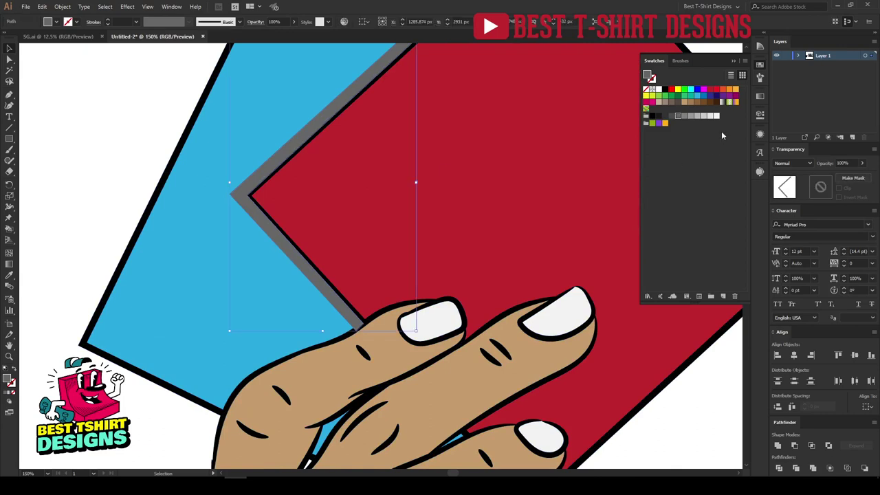
{"action": "left_click", "coordinate": [664, 117]}
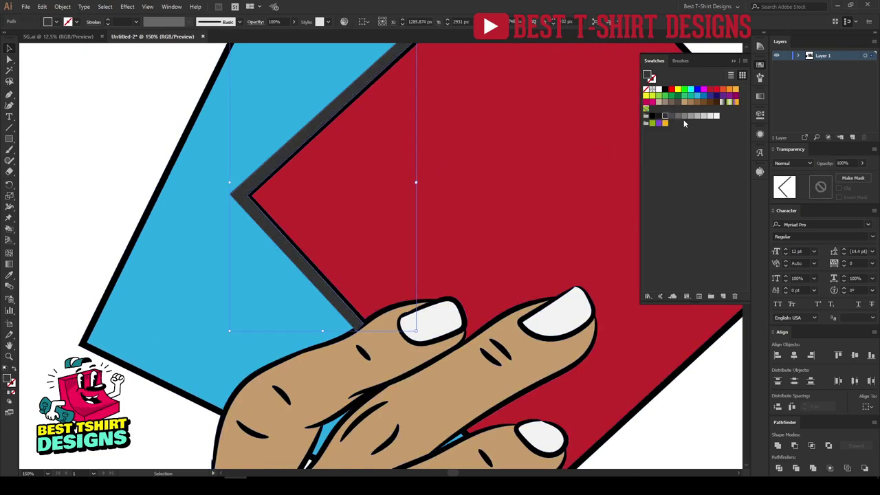
{"action": "scroll", "coordinate": [389, 267], "scroll_direction": "down", "scroll_amount": 2}
{"action": "left_click", "coordinate": [587, 357]}
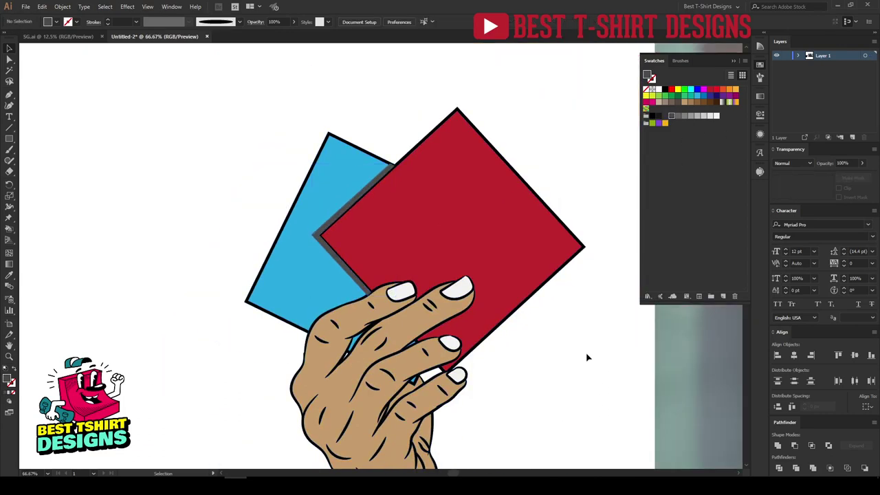
- Expand the Live Paint group of the hand and both cards into ordinary shapes and deselect it
{"action": "scroll", "coordinate": [588, 357], "scroll_direction": "down", "scroll_amount": 1}
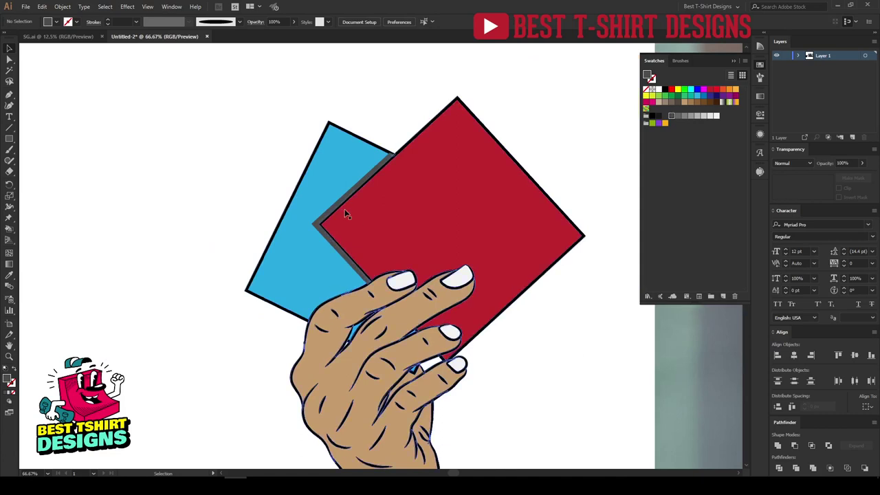
{"action": "scroll", "coordinate": [340, 200], "scroll_direction": "up", "scroll_amount": 3}
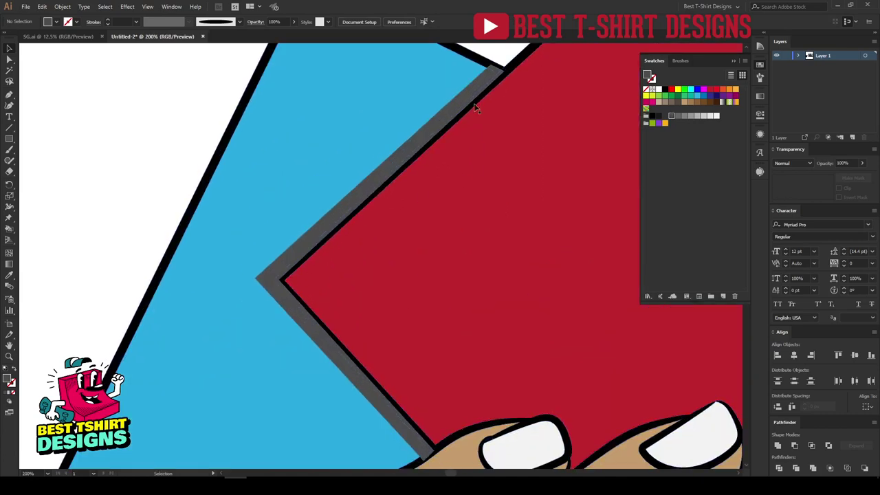
{"action": "scroll", "coordinate": [423, 230], "scroll_direction": "down", "scroll_amount": 3}
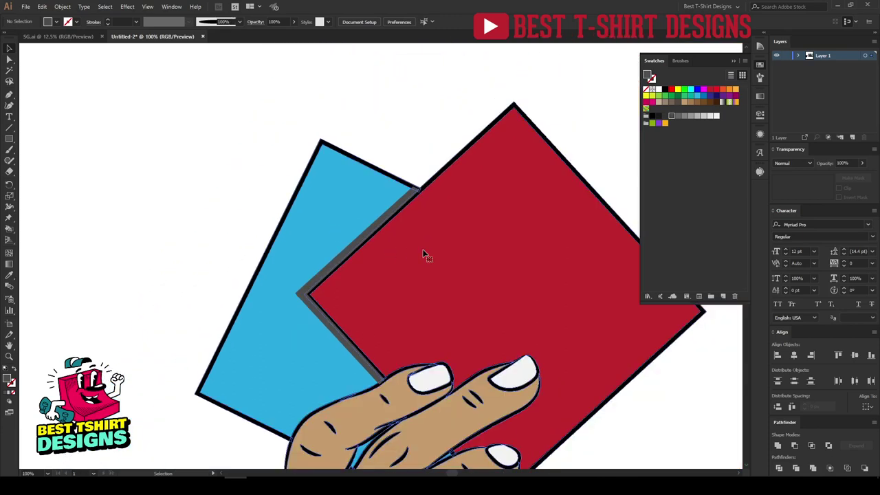
{"action": "left_click", "coordinate": [424, 254]}
{"action": "left_click", "coordinate": [418, 163]}
{"action": "left_click", "coordinate": [441, 240]}
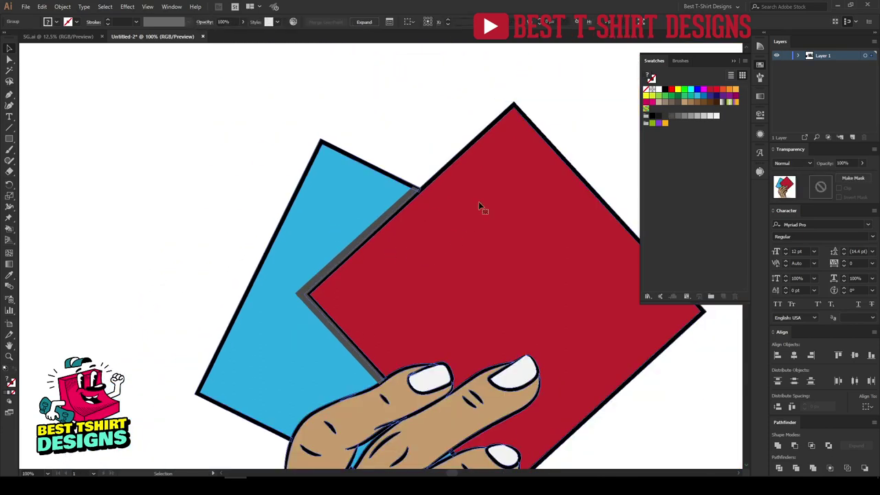
{"action": "left_click", "coordinate": [365, 22]}
{"action": "left_click", "coordinate": [422, 135]}
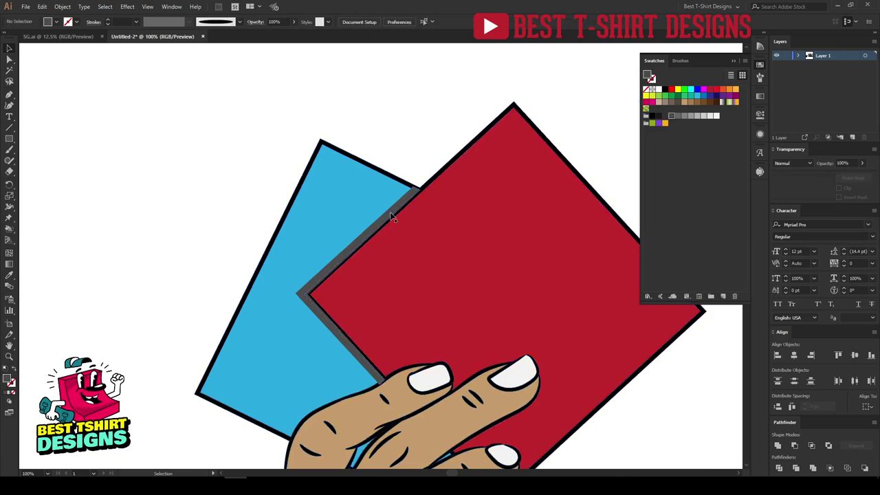
- With Shape Builder and a black fill, merge the shadow strip's upper end overlapping the blue card's border into the black outline
{"action": "left_click", "coordinate": [391, 213]}
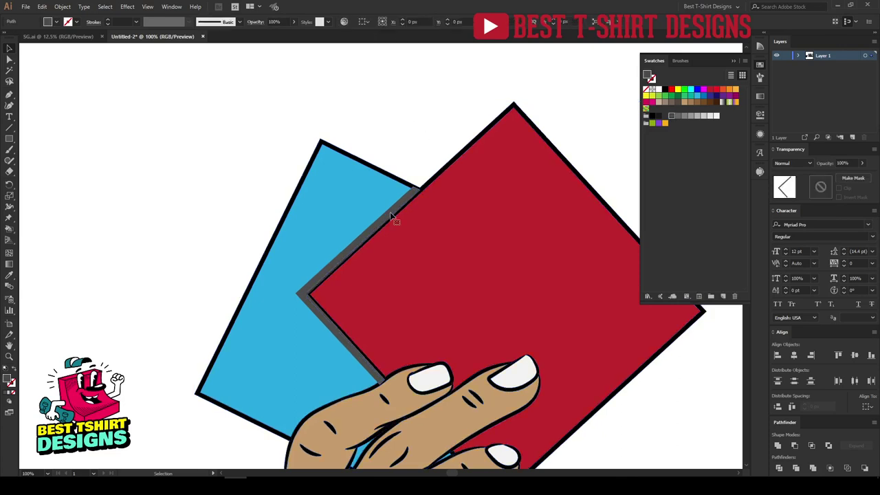
{"action": "left_click", "coordinate": [435, 180], "text": "shift"}
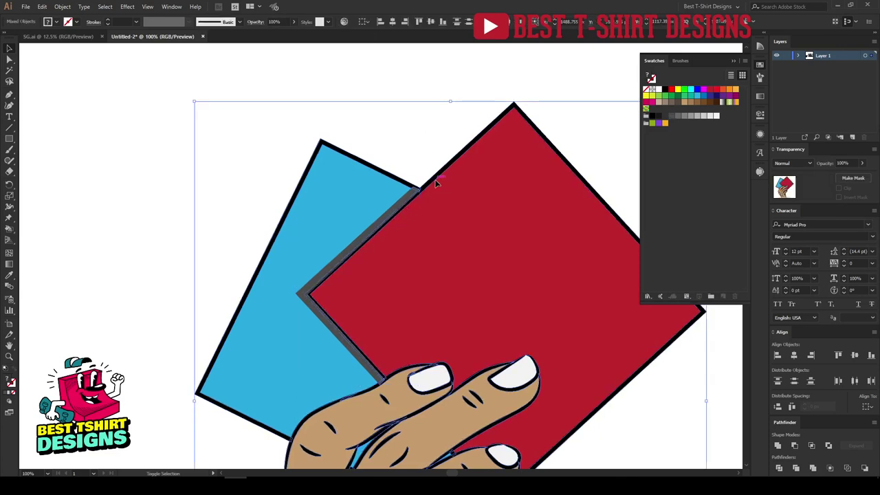
{"action": "key", "text": "shift+m"}
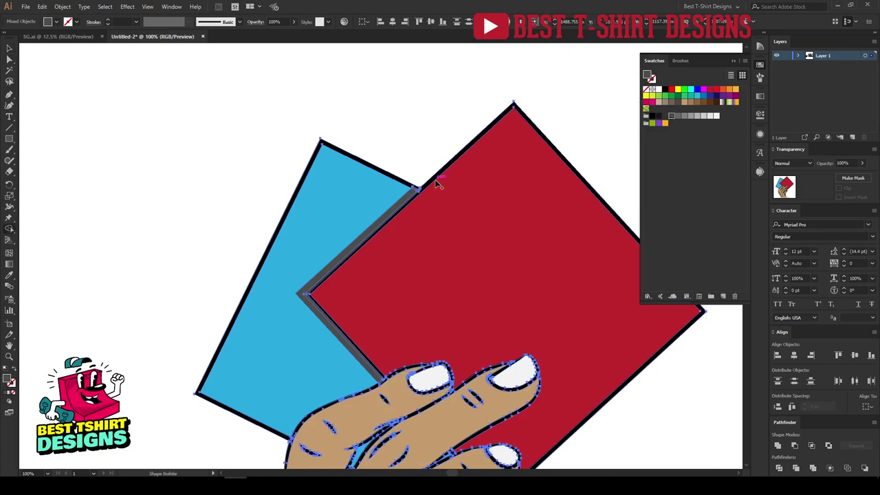
{"action": "left_click", "coordinate": [665, 90]}
{"action": "scroll", "coordinate": [349, 225], "scroll_direction": "down", "scroll_amount": 1}
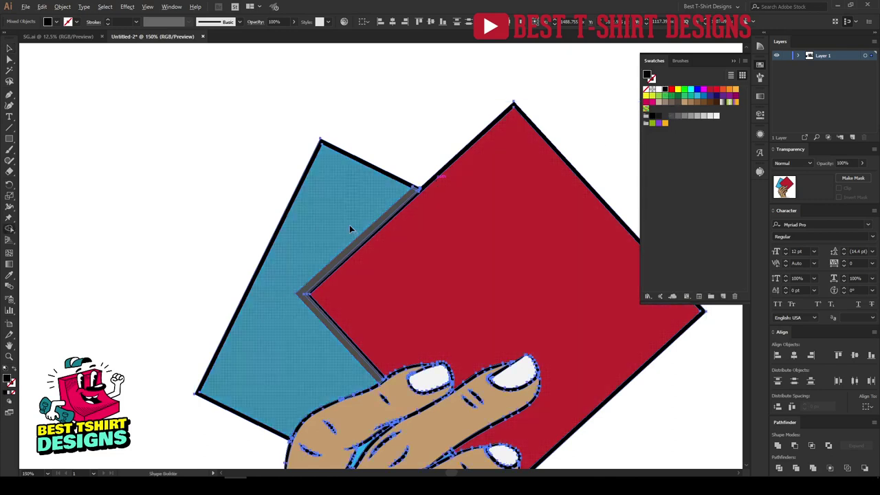
{"action": "scroll", "coordinate": [350, 225], "scroll_direction": "up", "scroll_amount": 5}
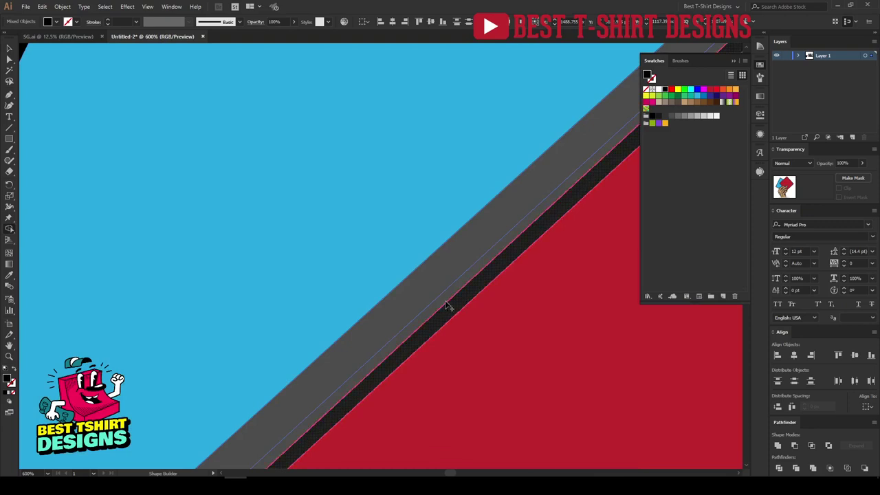
{"action": "scroll", "coordinate": [426, 254], "scroll_direction": "down", "scroll_amount": 2}
{"action": "scroll", "coordinate": [437, 199], "scroll_direction": "down", "scroll_amount": 1}
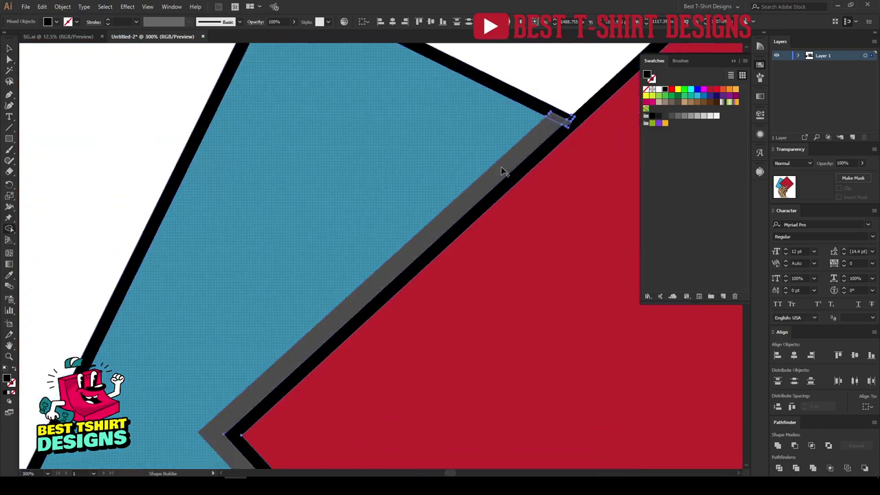
{"action": "scroll", "coordinate": [569, 113], "scroll_direction": "up", "scroll_amount": 5}
{"action": "left_click_drag", "start_coordinate": [533, 174], "coordinate": [490, 147]}
{"action": "scroll", "coordinate": [450, 121], "scroll_direction": "down", "scroll_amount": 4}
{"action": "scroll", "coordinate": [450, 119], "scroll_direction": "down", "scroll_amount": 1}
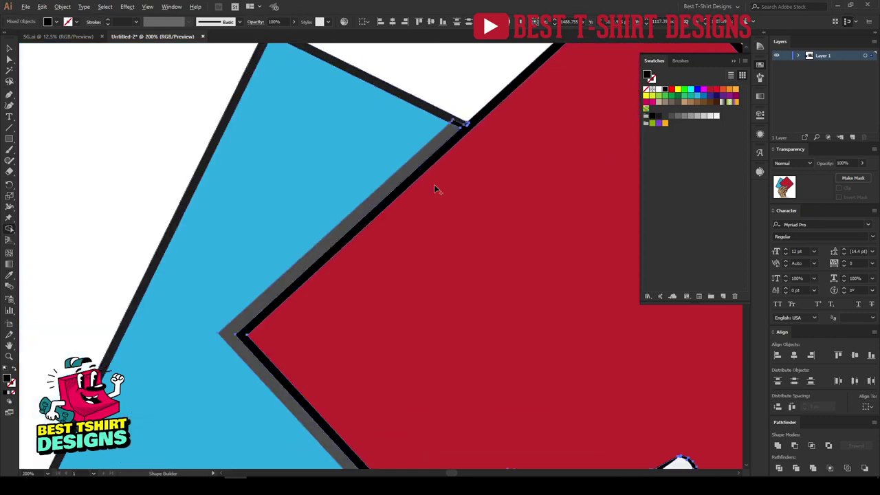
- Merge the shadow strip's lower end overlapping the finger into the black finger outline with Shape Builder and deselect the artwork
{"action": "scroll", "coordinate": [336, 273], "scroll_direction": "down", "scroll_amount": 3}
{"action": "scroll", "coordinate": [384, 415], "scroll_direction": "up", "scroll_amount": 2}
{"action": "scroll", "coordinate": [383, 415], "scroll_direction": "up", "scroll_amount": 2}
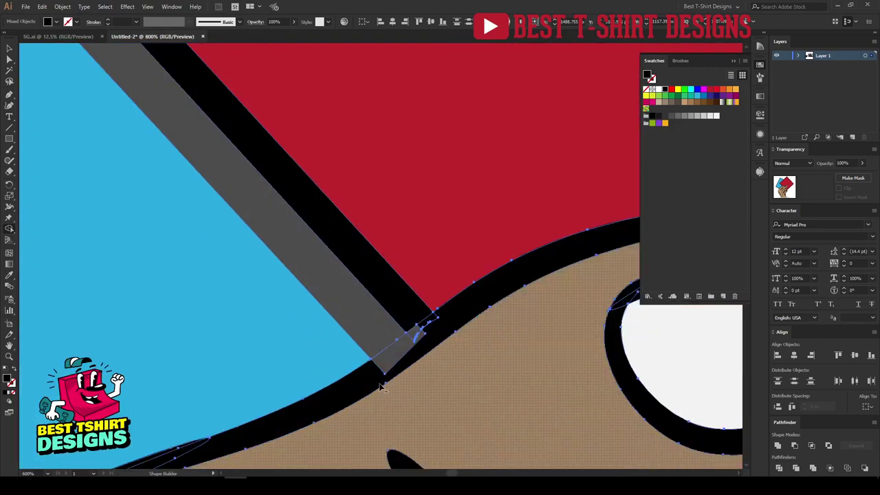
{"action": "left_click_drag", "start_coordinate": [426, 331], "coordinate": [433, 322]}
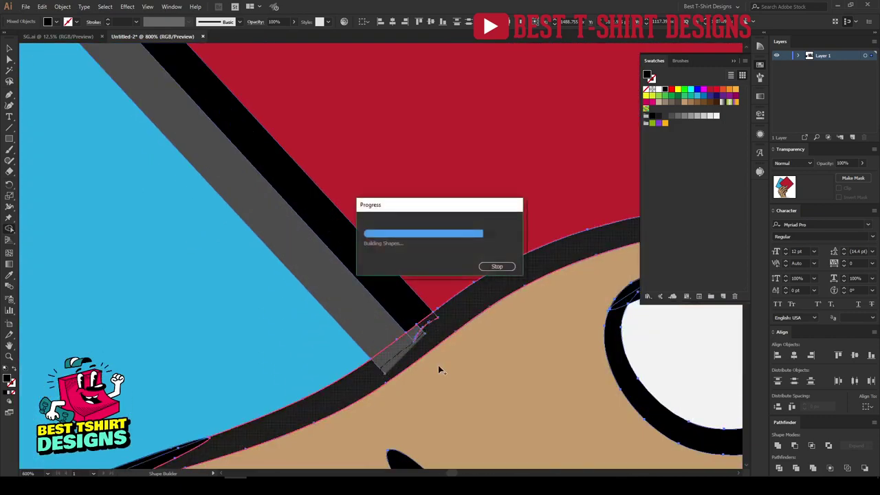
{"action": "scroll", "coordinate": [383, 332], "scroll_direction": "down", "scroll_amount": 6}
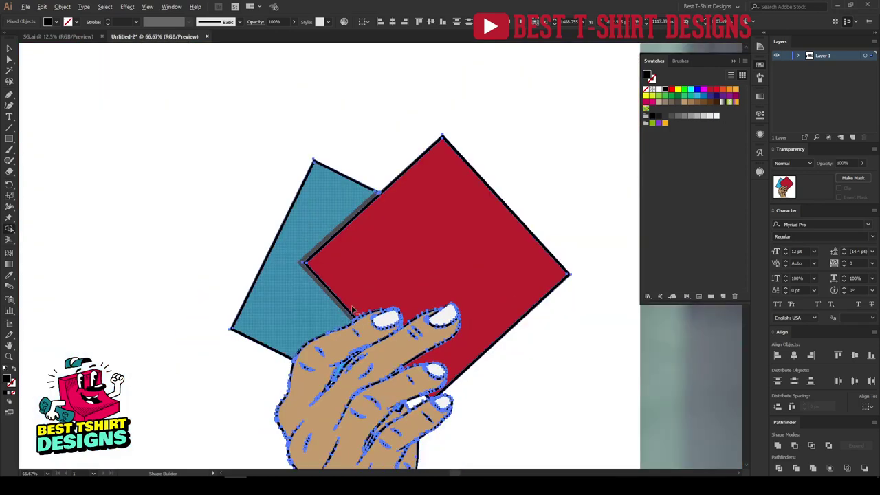
{"action": "key", "text": "v"}
{"action": "left_click", "coordinate": [596, 339]}
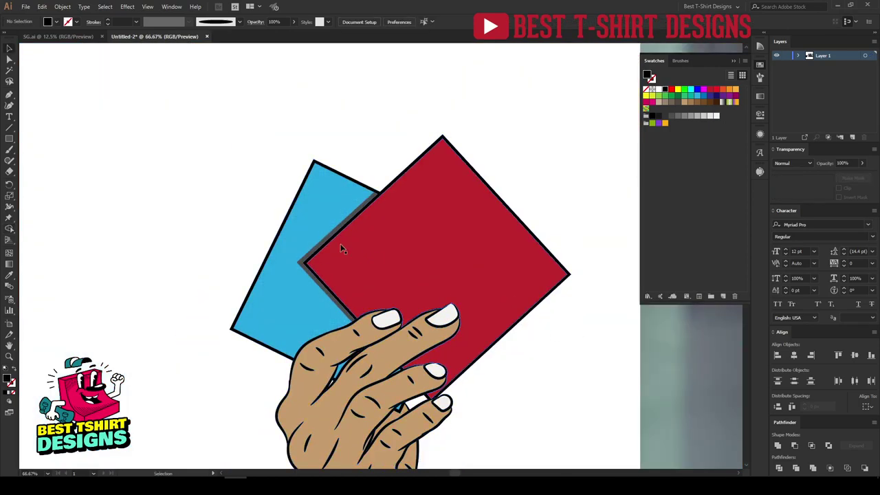
- Try a lighter grey fill on the shadow strip and undo it
{"action": "left_click", "coordinate": [323, 240]}
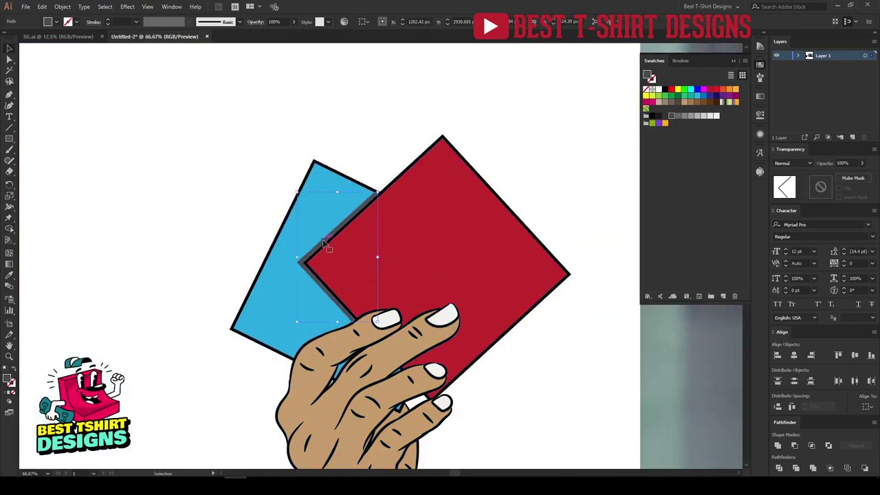
{"action": "left_click", "coordinate": [685, 117]}
{"action": "left_click", "coordinate": [549, 134]}
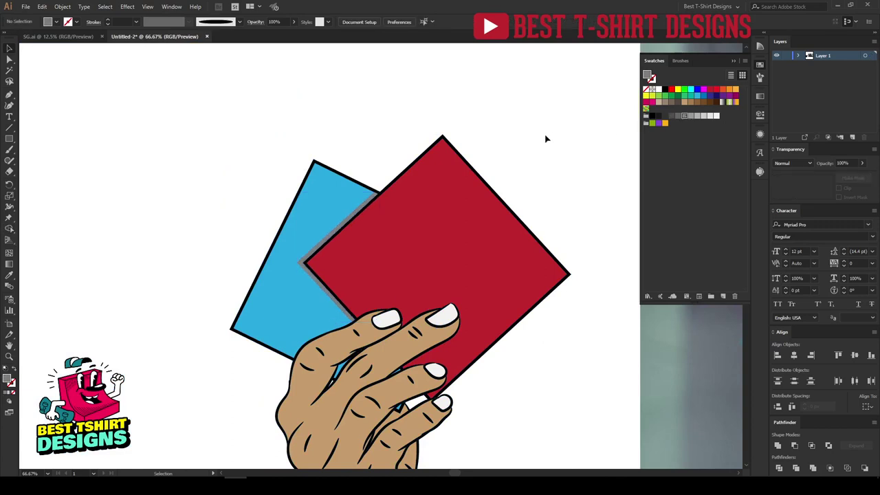
{"action": "scroll", "coordinate": [347, 219], "scroll_direction": "up", "scroll_amount": 3}
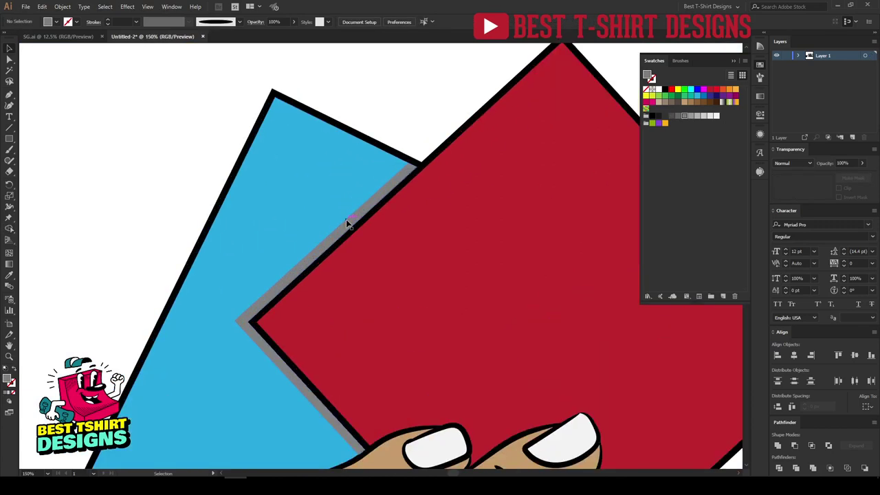
{"action": "key", "text": "ctrl+z"}
- Fill the shadow strip black, lower its opacity to 40% and deselect it
{"action": "left_click", "coordinate": [667, 90]}
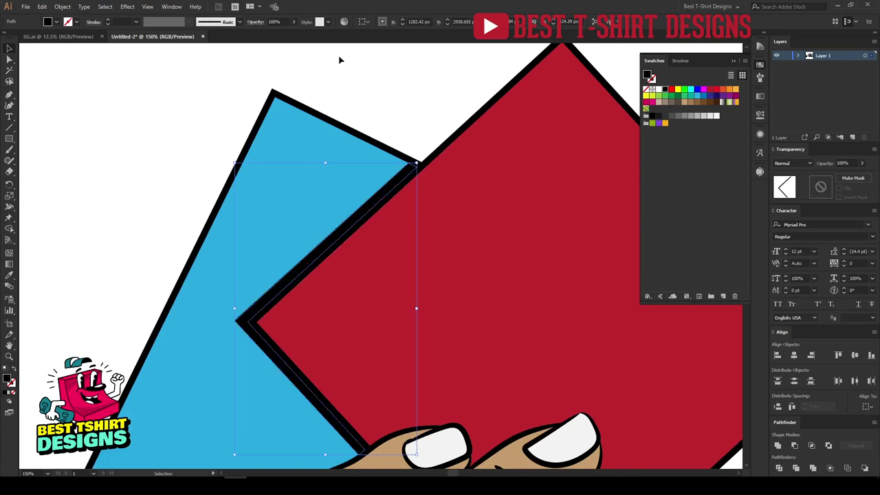
{"action": "scroll", "coordinate": [281, 21], "scroll_direction": "down", "scroll_amount": 6}
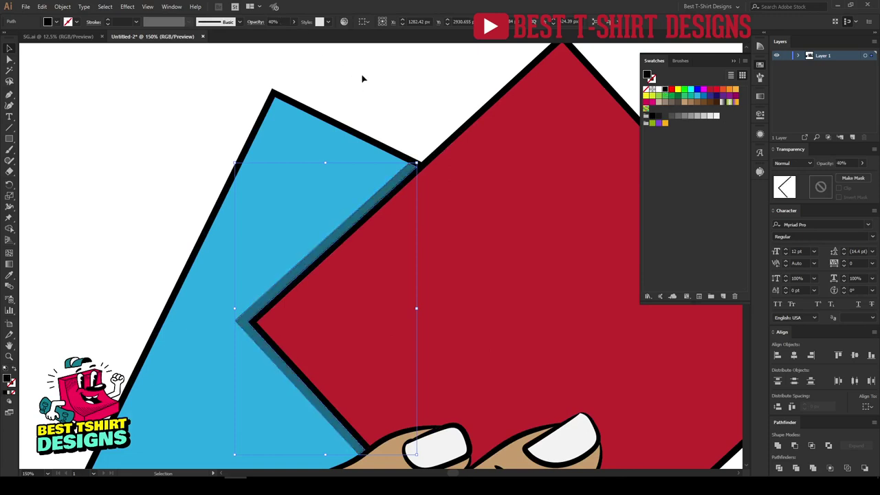
{"action": "left_click", "coordinate": [371, 117]}
{"action": "scroll", "coordinate": [375, 194], "scroll_direction": "down", "scroll_amount": 3}
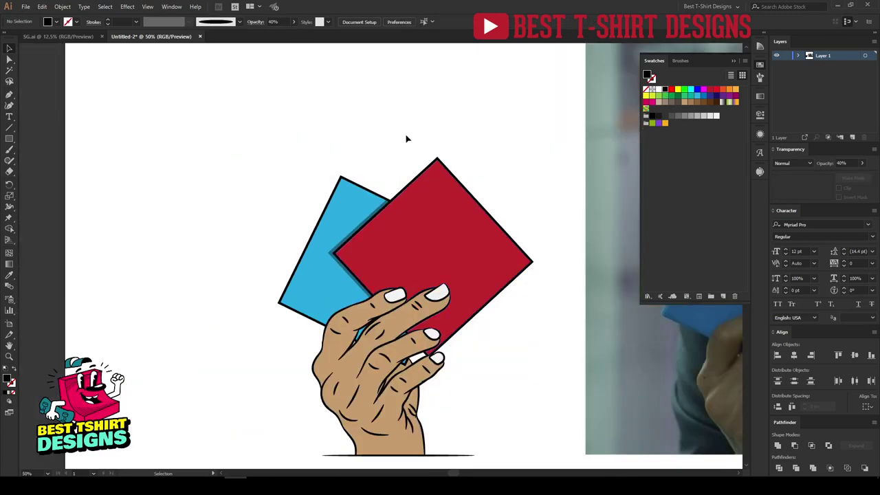
{"action": "scroll", "coordinate": [352, 256], "scroll_direction": "up", "scroll_amount": 3}
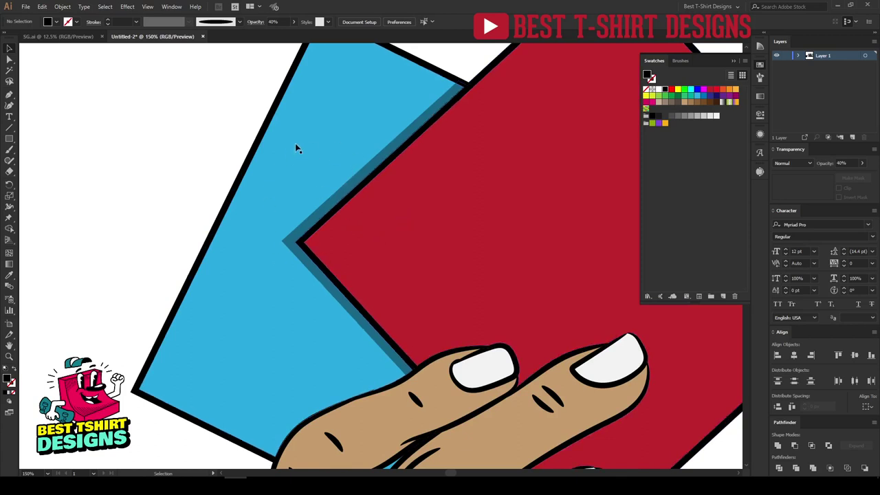
{"action": "scroll", "coordinate": [325, 228], "scroll_direction": "down", "scroll_amount": 3}
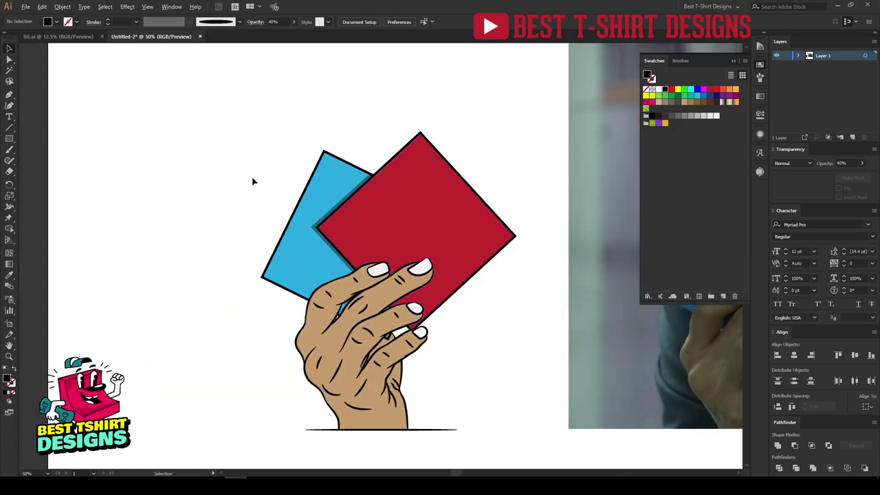
{"action": "scroll", "coordinate": [252, 181], "scroll_direction": "down", "scroll_amount": 1}
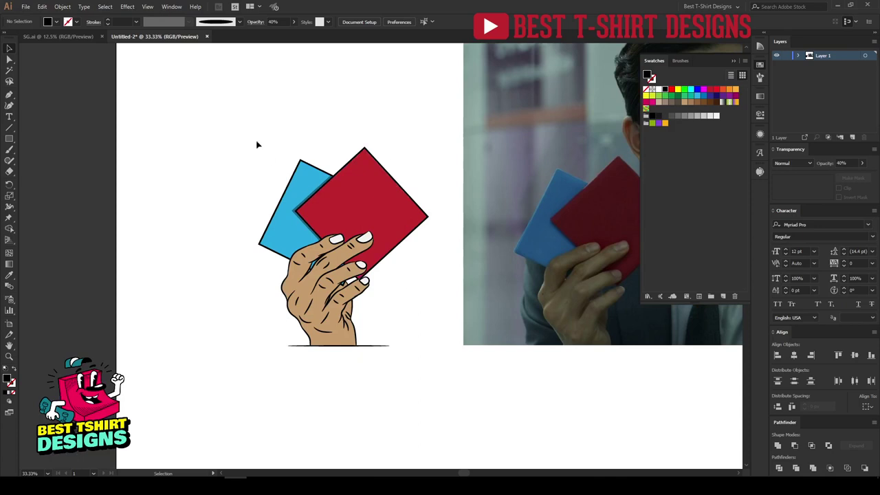
- Group the hand, both cards and the shadow strip, and move the group up and left, away from the reference photo
{"action": "left_click_drag", "start_coordinate": [231, 122], "coordinate": [430, 353]}
{"action": "left_click_drag", "start_coordinate": [451, 379], "coordinate": [445, 376]}
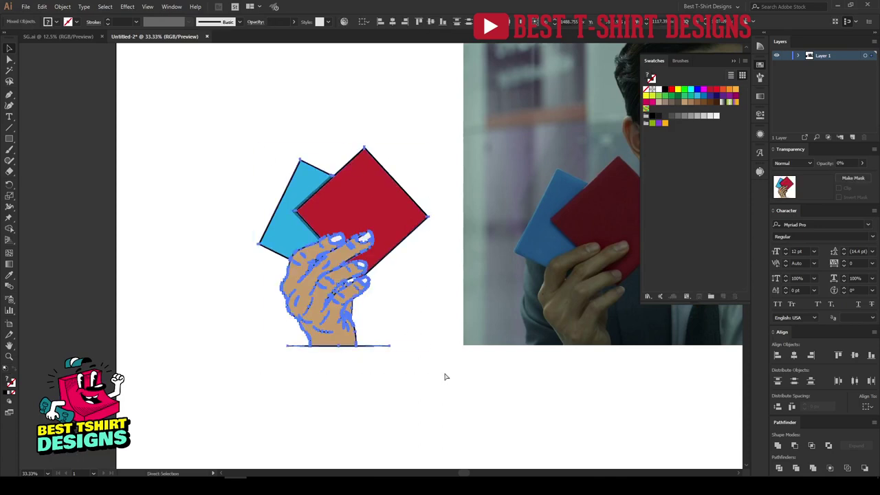
{"action": "left_click", "coordinate": [446, 301]}
{"action": "left_click_drag", "start_coordinate": [361, 213], "coordinate": [321, 141]}
{"action": "left_click", "coordinate": [287, 310]}
{"action": "left_click_drag", "start_coordinate": [225, 288], "coordinate": [299, 341]}
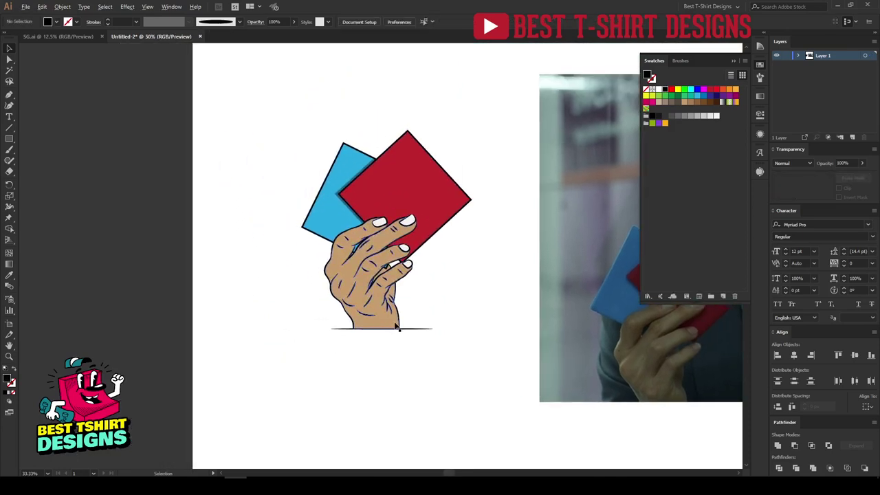
- Inside the grouped artwork, recolour the three black horizontal line pieces below the wrist with the hand's skin tone
{"action": "scroll", "coordinate": [395, 323], "scroll_direction": "up", "scroll_amount": 2}
{"action": "double_click", "coordinate": [419, 338]}
{"action": "left_click", "coordinate": [421, 340]}
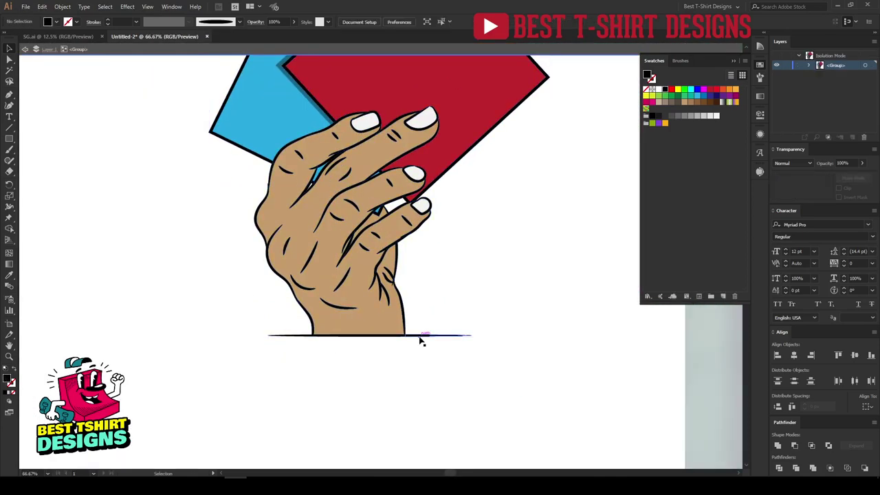
{"action": "double_click", "coordinate": [427, 336]}
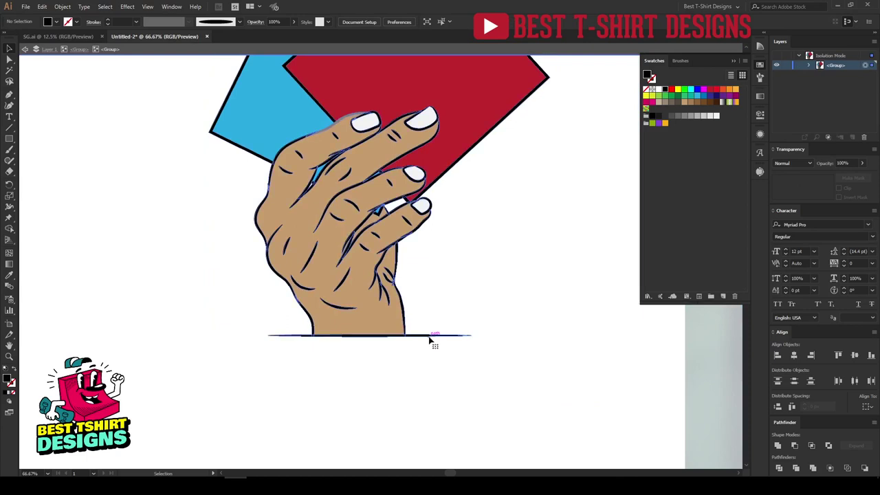
{"action": "left_click", "coordinate": [430, 340]}
{"action": "double_click", "coordinate": [431, 340]}
{"action": "left_click", "coordinate": [431, 339]}
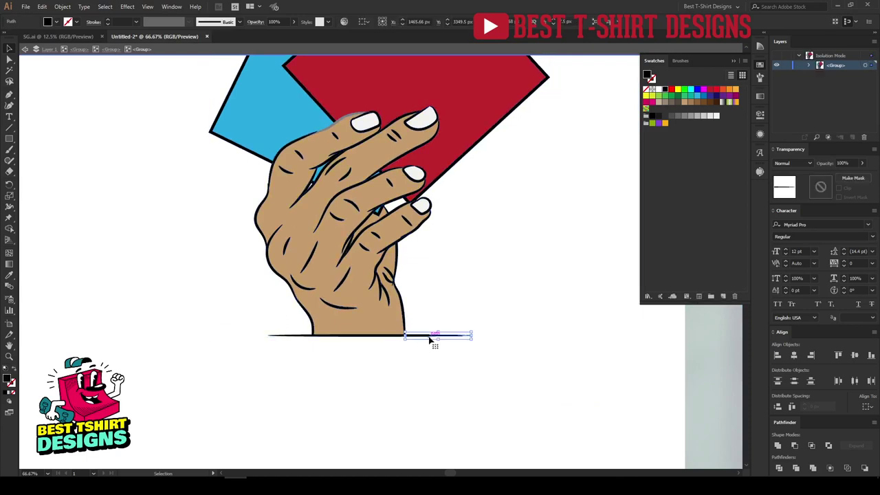
{"action": "left_click", "coordinate": [383, 336], "text": "shift"}
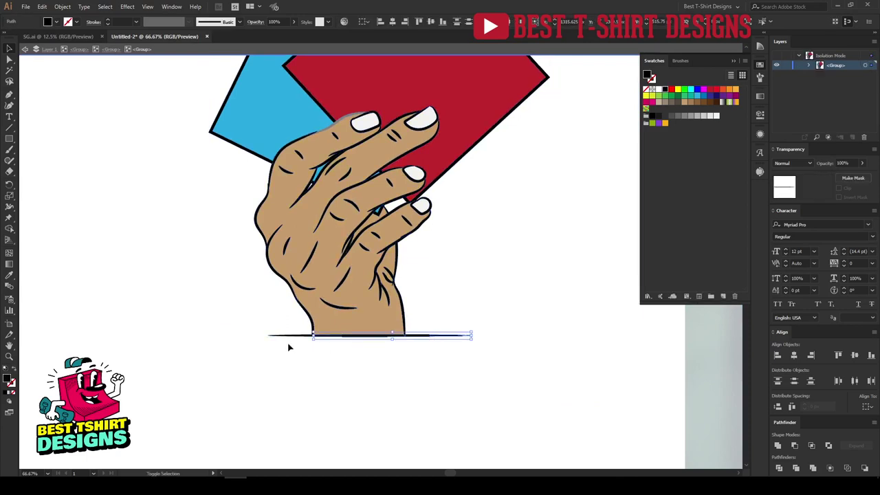
{"action": "left_click", "coordinate": [286, 336], "text": "shift"}
{"action": "key", "text": "i"}
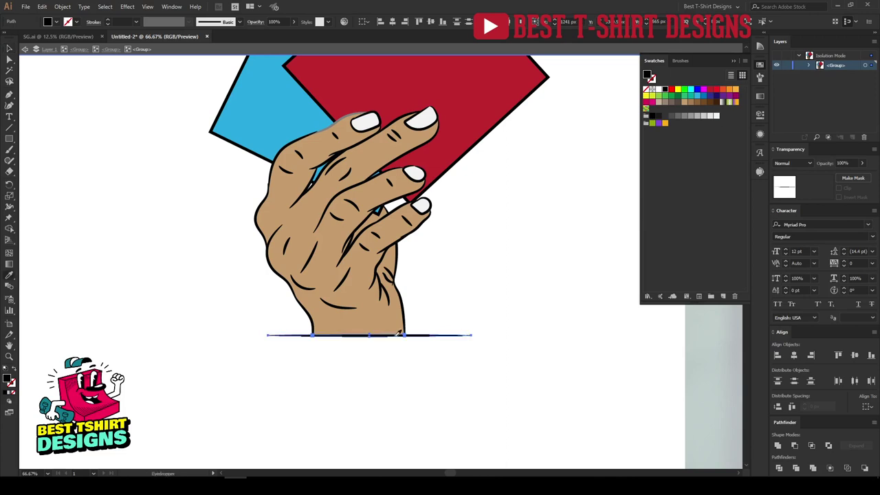
{"action": "left_click", "coordinate": [390, 309]}
{"action": "key", "text": "v"}
{"action": "left_click", "coordinate": [474, 301]}
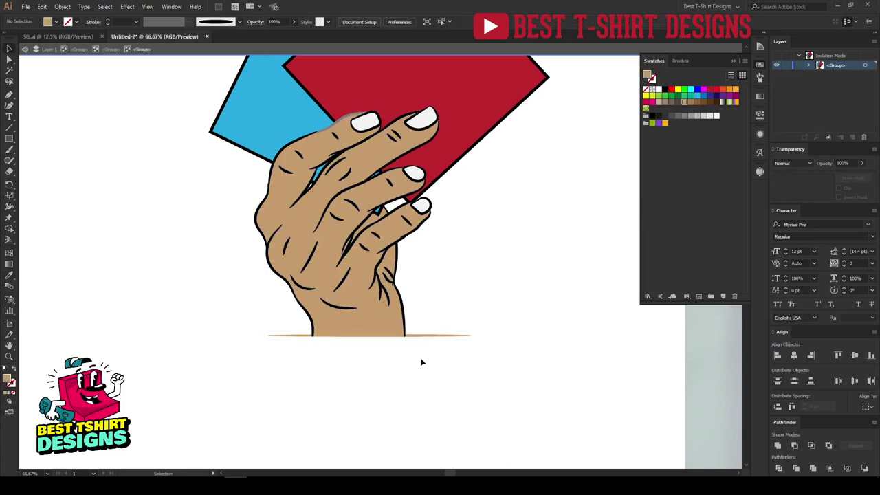
- Recolour the black outline ends inside the thin strip under the wrist with the skin tone and leave isolation mode
{"action": "scroll", "coordinate": [355, 353], "scroll_direction": "up", "scroll_amount": 3}
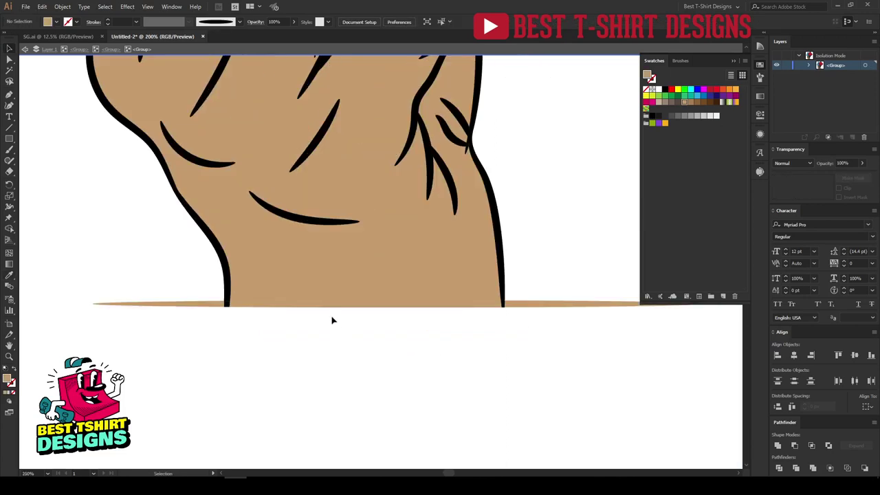
{"action": "left_click", "coordinate": [204, 309]}
{"action": "left_click", "coordinate": [204, 307], "text": "shift"}
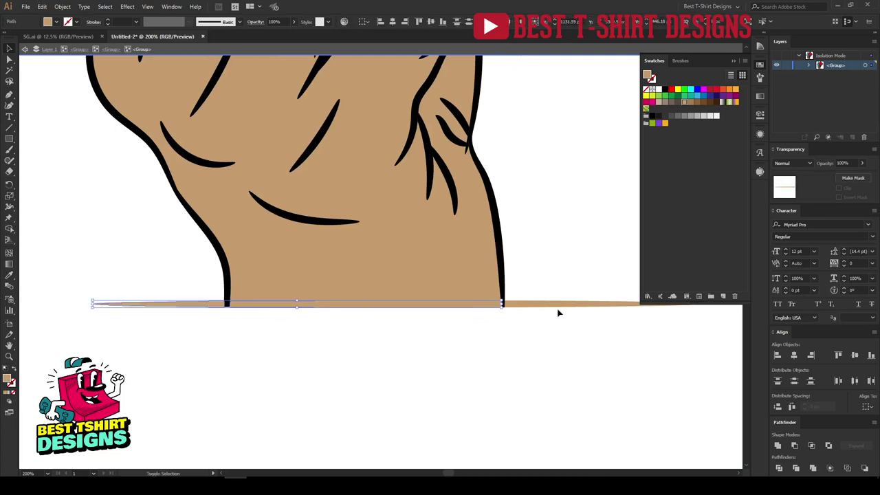
{"action": "scroll", "coordinate": [502, 305], "scroll_direction": "up", "scroll_amount": 5}
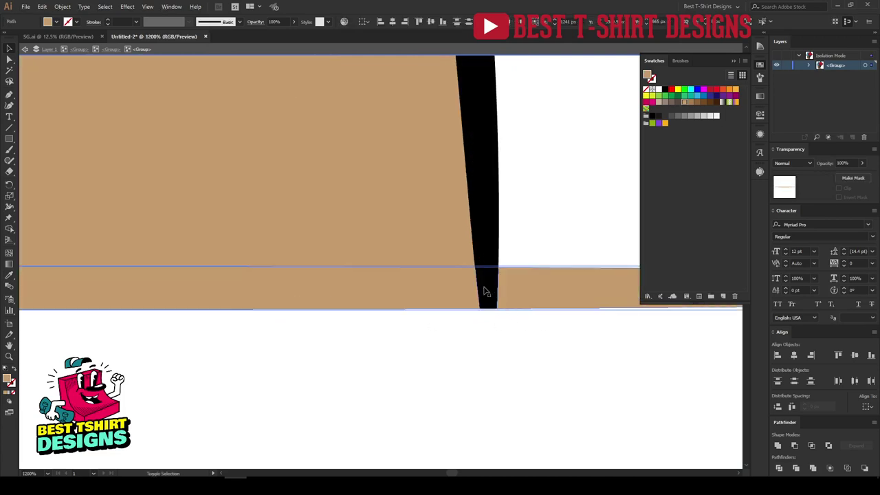
{"action": "left_click", "coordinate": [485, 291], "text": "shift"}
{"action": "scroll", "coordinate": [554, 337], "scroll_direction": "down", "scroll_amount": 4}
{"action": "scroll", "coordinate": [119, 342], "scroll_direction": "up", "scroll_amount": 3}
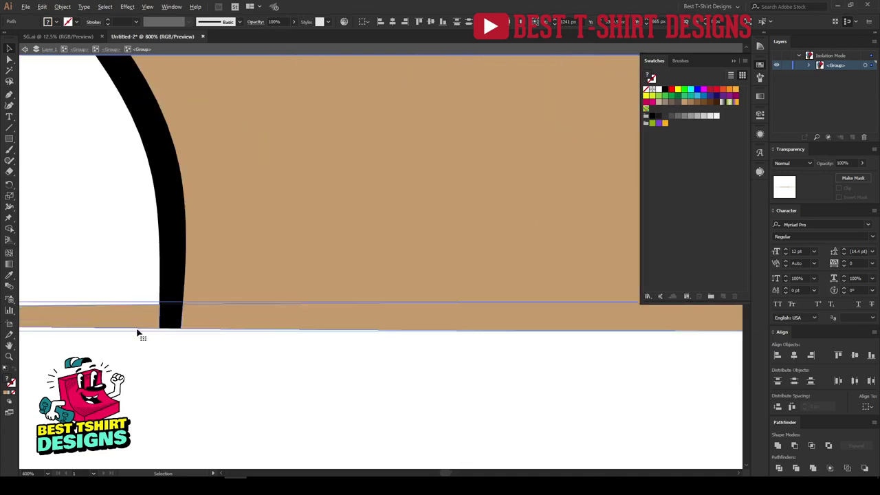
{"action": "scroll", "coordinate": [376, 392], "scroll_direction": "down", "scroll_amount": 4}
{"action": "key", "text": "a"}
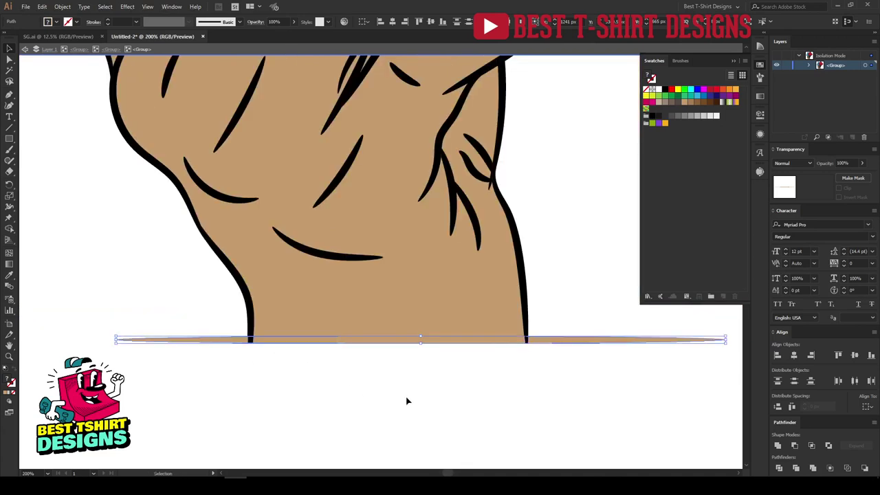
{"action": "key", "text": "Delete"}
{"action": "key", "text": "ctrl+z"}
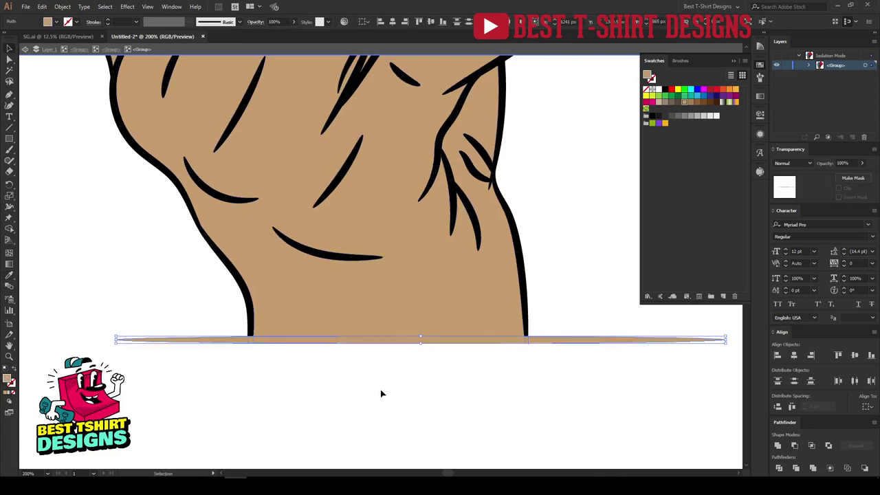
{"action": "left_click", "coordinate": [381, 392]}
{"action": "scroll", "coordinate": [340, 385], "scroll_direction": "down", "scroll_amount": 1}
{"action": "scroll", "coordinate": [340, 384], "scroll_direction": "down", "scroll_amount": 4}
{"action": "key", "text": "Escape"}
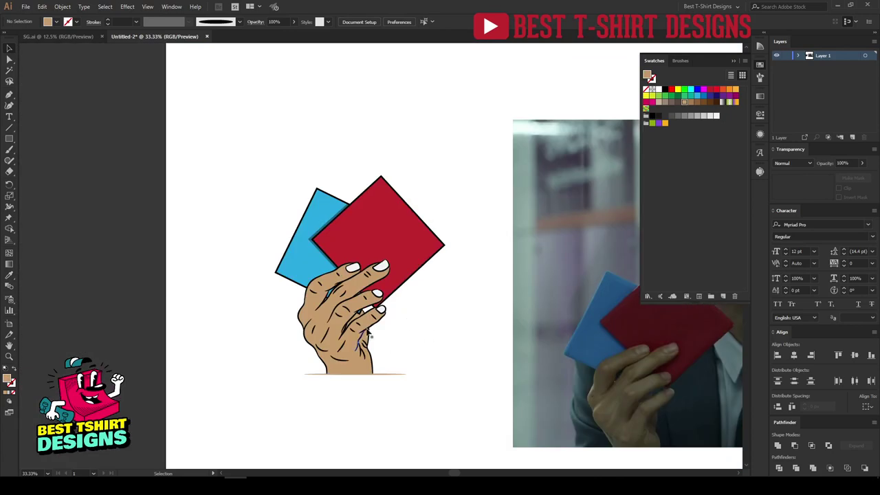
- Add the text "Let's Play" below the hand and enlarge it to about 418 pt
{"action": "scroll", "coordinate": [436, 347], "scroll_direction": "down", "scroll_amount": 1}
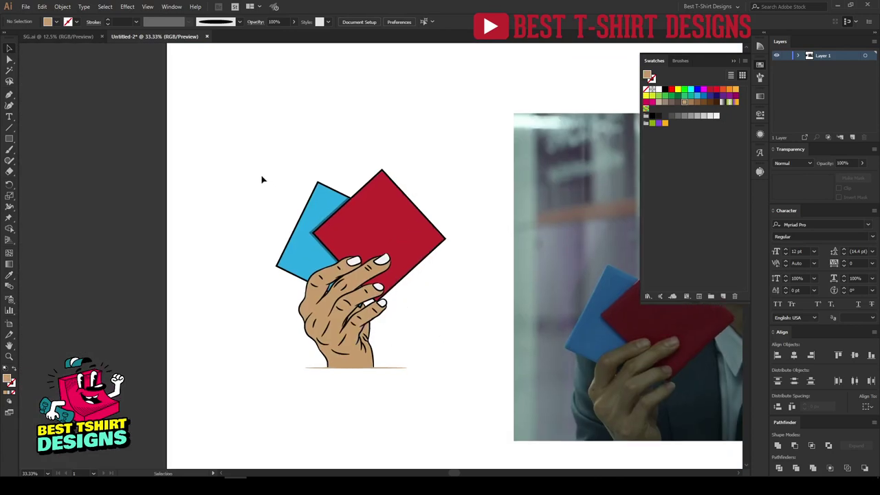
{"action": "left_click", "coordinate": [10, 118]}
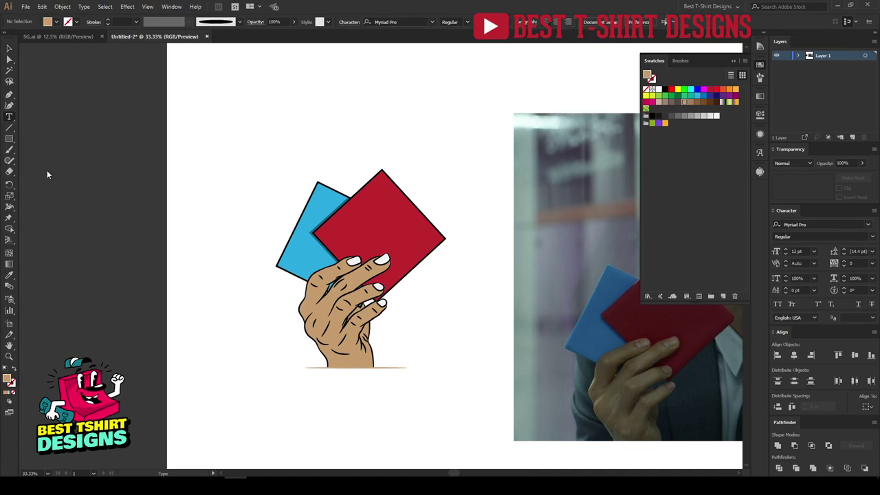
{"action": "left_click", "coordinate": [284, 394]}
{"action": "type", "text": "L"}
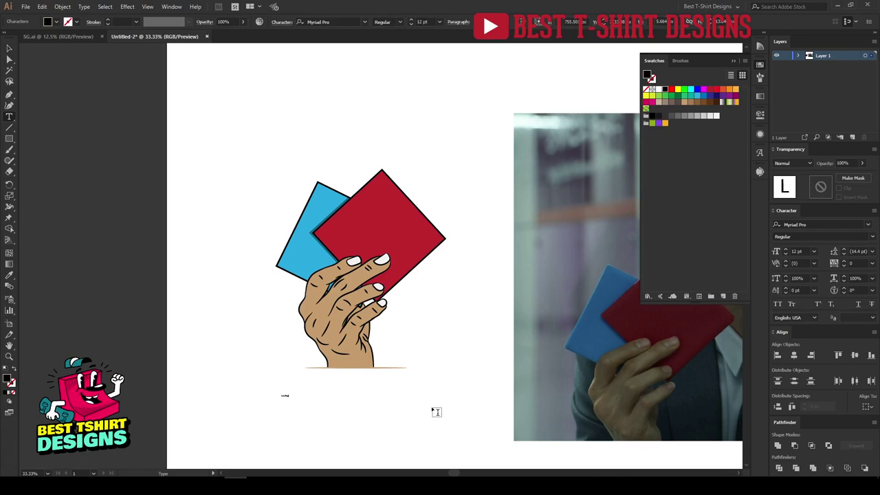
{"action": "left_click", "coordinate": [10, 49]}
{"action": "left_click_drag", "start_coordinate": [289, 397], "coordinate": [520, 415]}
{"action": "left_click_drag", "start_coordinate": [440, 411], "coordinate": [409, 411]}
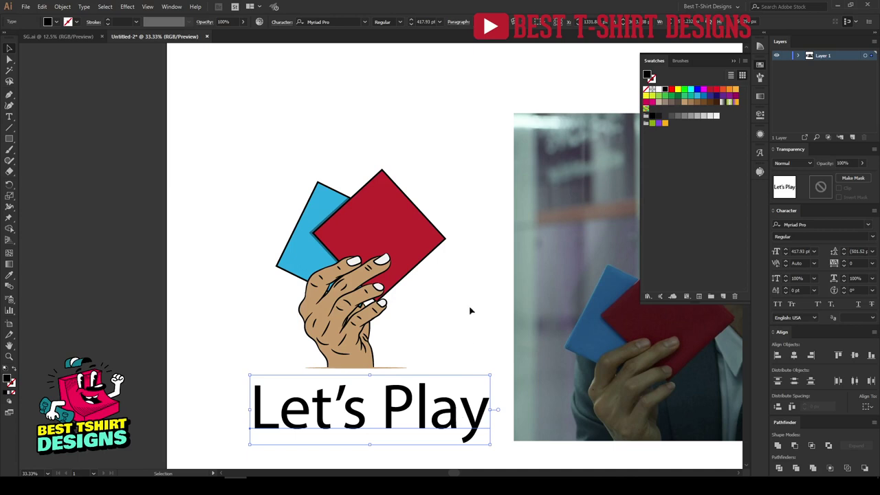
- Move the reference photo farther to the right, away from the hand artwork and the text
{"action": "key", "text": "ctrl+minus"}
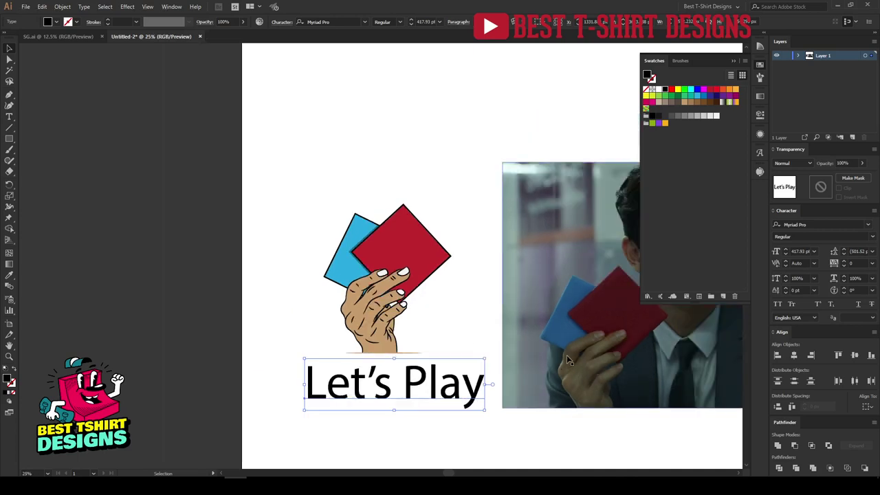
{"action": "left_click_drag", "start_coordinate": [566, 355], "coordinate": [759, 354]}
{"action": "key", "text": "ctrl+plus"}
- Position the "Let's Play" text just beneath the wrist of the hand artwork
{"action": "left_click_drag", "start_coordinate": [466, 414], "coordinate": [451, 398]}
{"action": "left_click", "coordinate": [487, 314]}
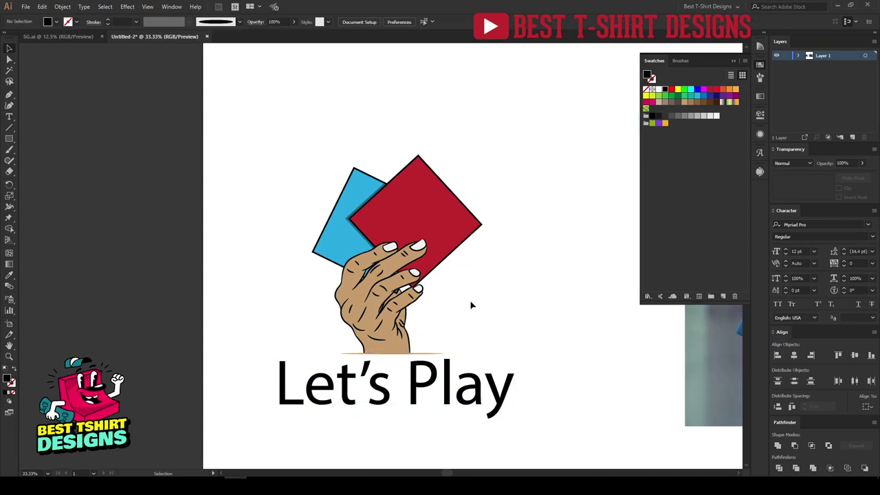
{"action": "left_click_drag", "start_coordinate": [253, 134], "coordinate": [492, 315]}
{"action": "left_click", "coordinate": [511, 334]}
{"action": "left_click_drag", "start_coordinate": [464, 376], "coordinate": [464, 382]}
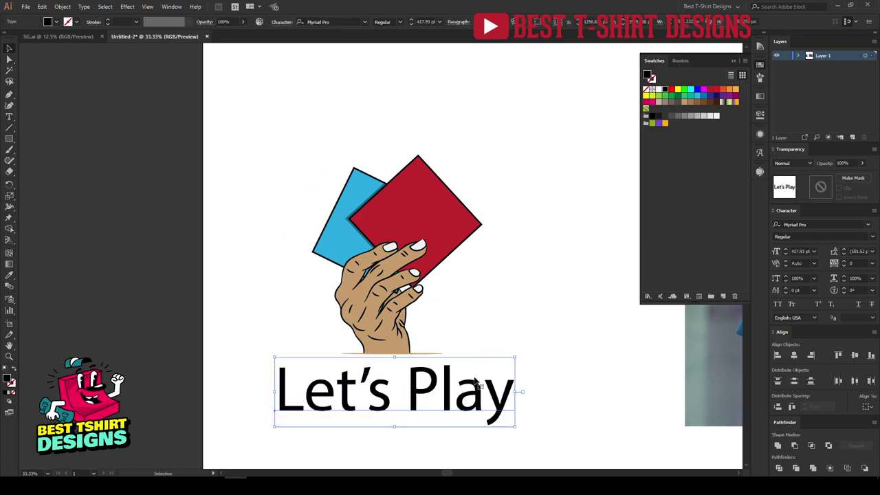
- Change the font of the "Let's Play" text to Game Of Squids
{"action": "left_click", "coordinate": [319, 22]}
{"action": "type", "text": "su"}
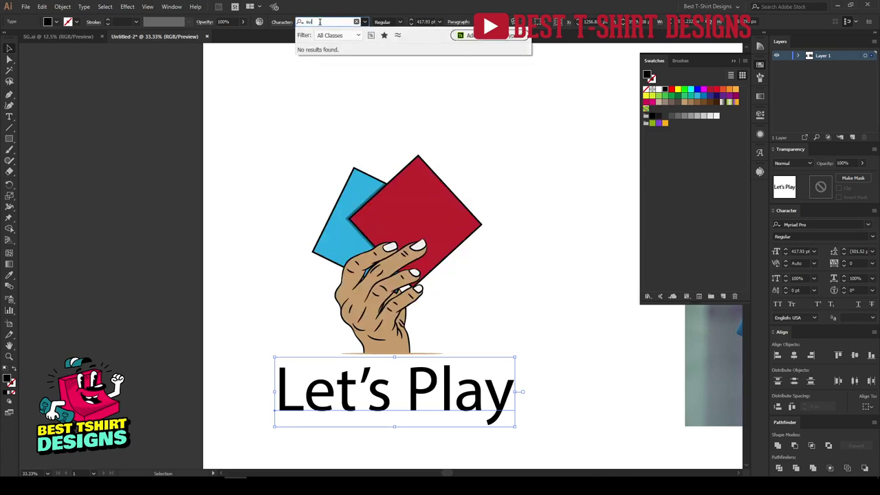
{"action": "key", "text": "BackSpace"}
{"action": "key", "text": "BackSpace"}
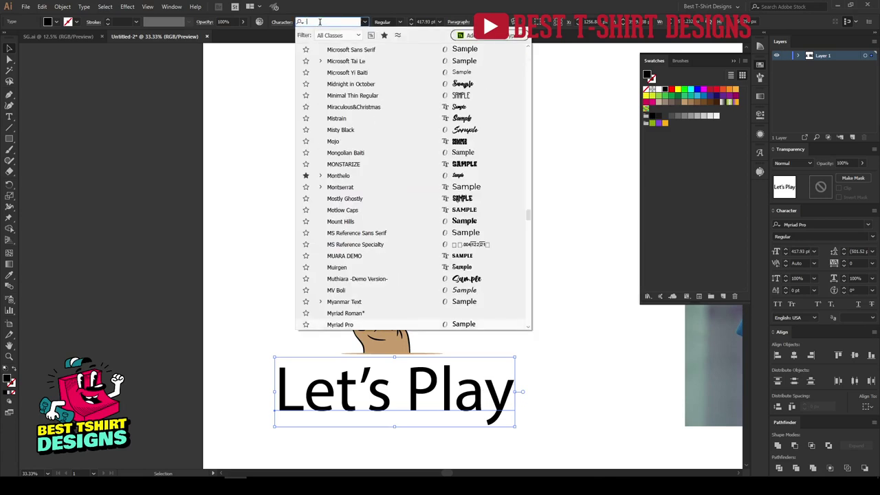
{"action": "type", "text": "gam"}
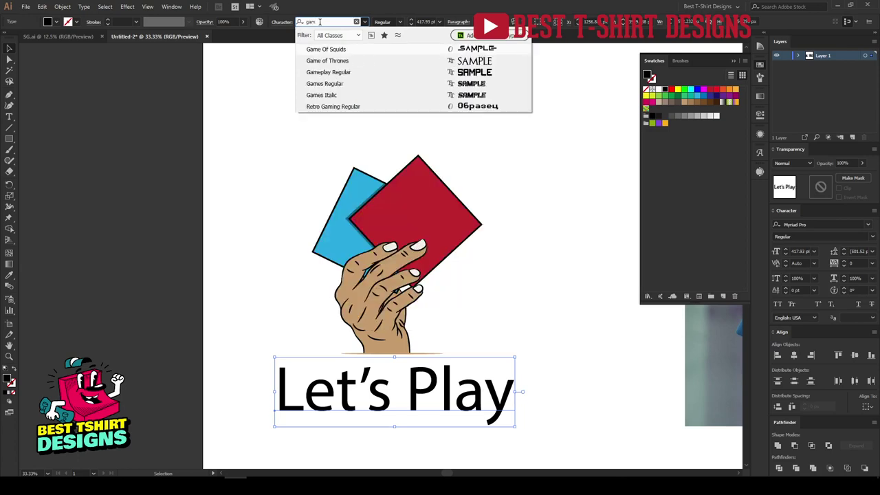
{"action": "left_click", "coordinate": [326, 50]}
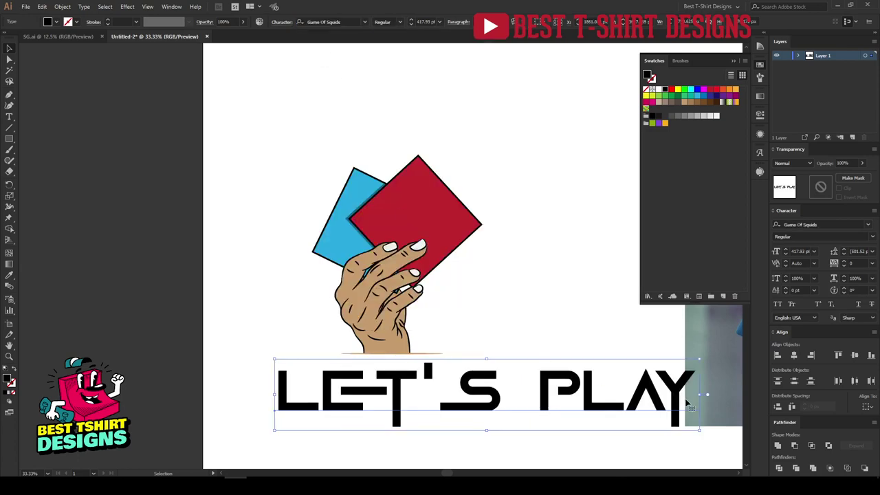
- Scale the "Let's Play" text down to about 228 pt and convert it to outlines
{"action": "left_click_drag", "start_coordinate": [699, 394], "coordinate": [563, 388]}
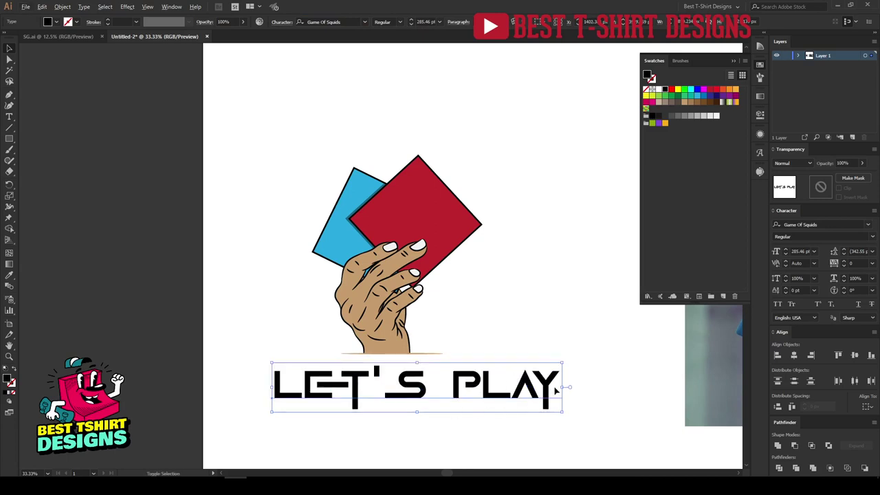
{"action": "left_click_drag", "start_coordinate": [561, 387], "coordinate": [508, 380]}
{"action": "right_click", "coordinate": [418, 385]}
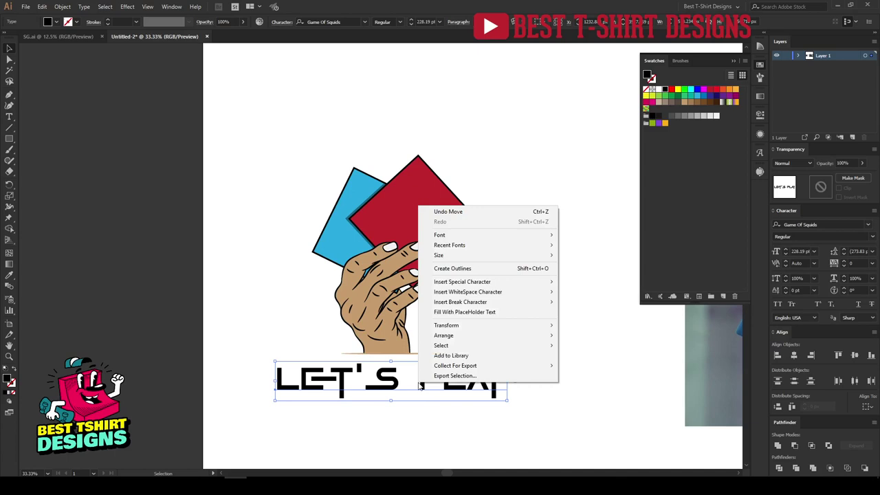
{"action": "left_click", "coordinate": [448, 270]}
- Isolate the outlined lettering and nudge the S left to tighten its gap after the apostrophe
{"action": "scroll", "coordinate": [368, 408], "scroll_direction": "up", "scroll_amount": 3}
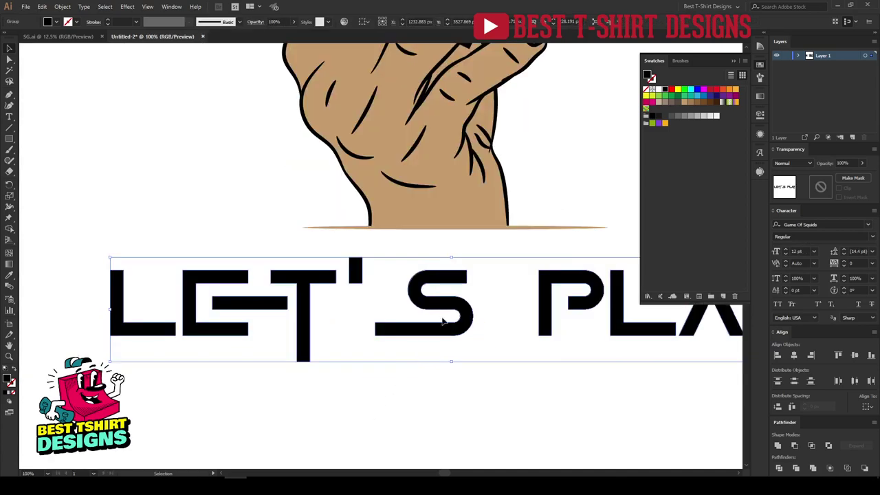
{"action": "double_click", "coordinate": [444, 308]}
{"action": "left_click", "coordinate": [443, 307]}
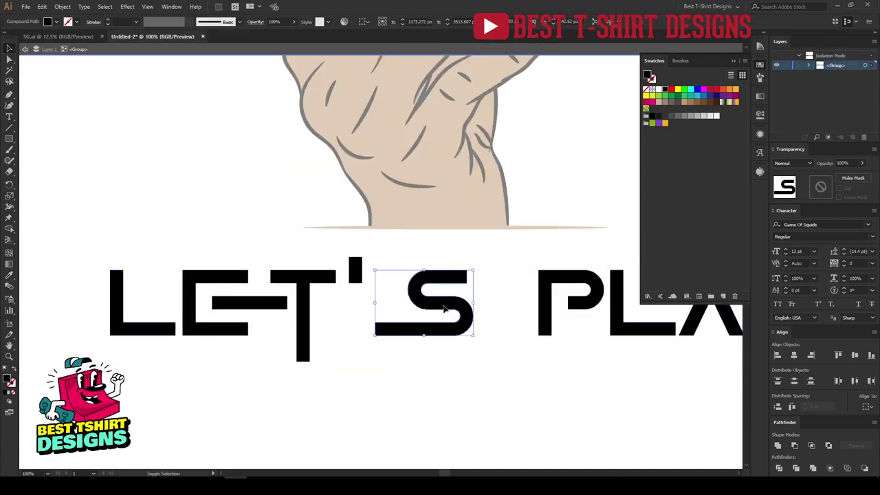
{"action": "key", "text": "shift+Left"}
{"action": "key", "text": "shift+Left"}
{"action": "key", "text": "shift+Left"}
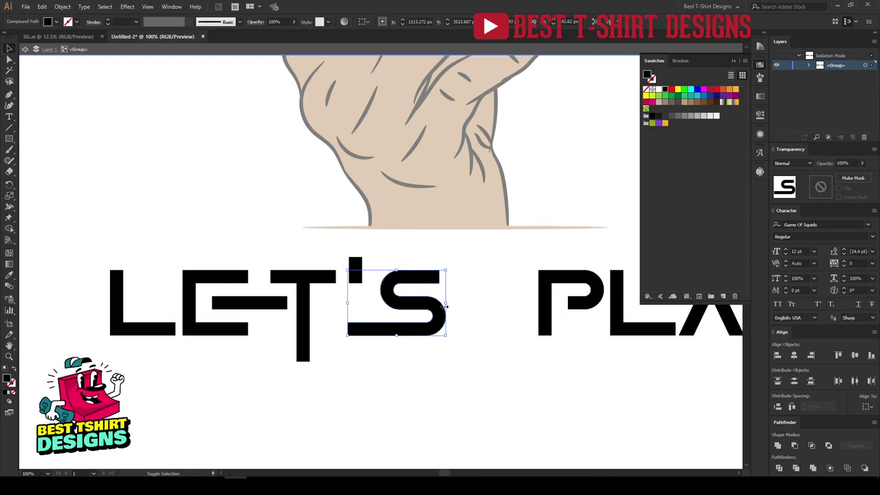
{"action": "key", "text": "shift+Left"}
{"action": "key", "text": "Right"}
{"action": "scroll", "coordinate": [444, 310], "scroll_direction": "down", "scroll_amount": 2}
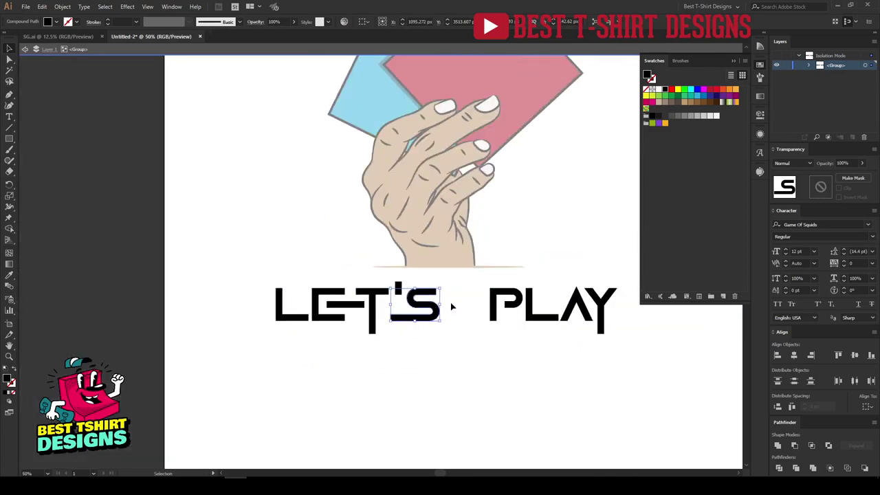
- Nudge the word PLAY left to narrow the space after LET'S and leave isolation mode
{"action": "left_click_drag", "start_coordinate": [461, 304], "coordinate": [707, 385]}
{"action": "key", "text": "shift+Left"}
{"action": "key", "text": "shift+Left"}
{"action": "key", "text": "shift+Left"}
{"action": "key", "text": "shift+Left"}
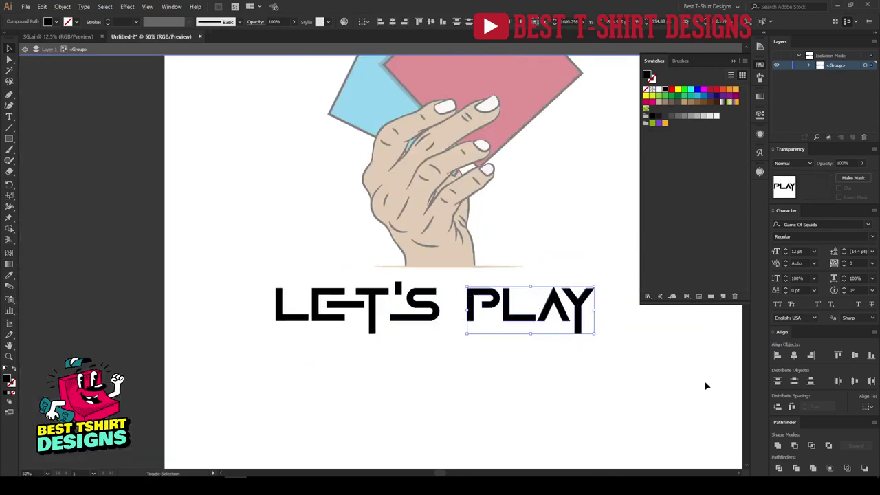
{"action": "key", "text": "shift+Left"}
{"action": "double_click", "coordinate": [443, 415]}
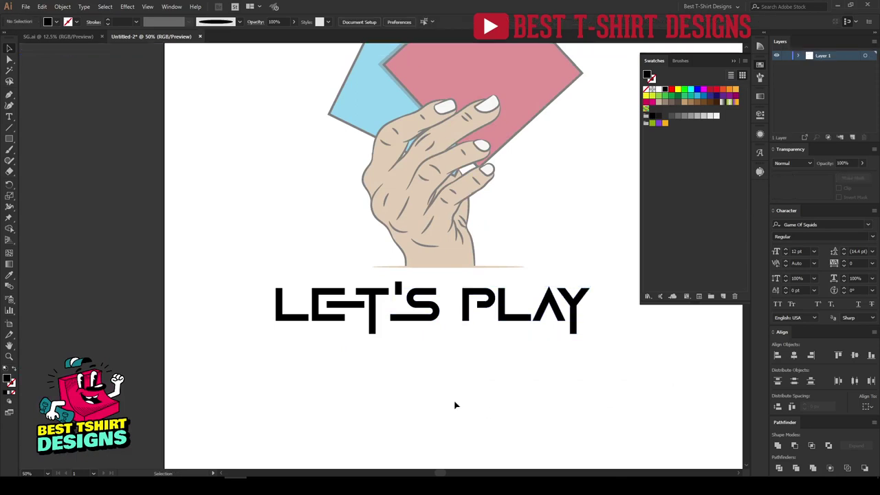
- Align the hand artwork and the lettering to each other's horizontal centre and deselect them
{"action": "scroll", "coordinate": [444, 392], "scroll_direction": "down", "scroll_amount": 2}
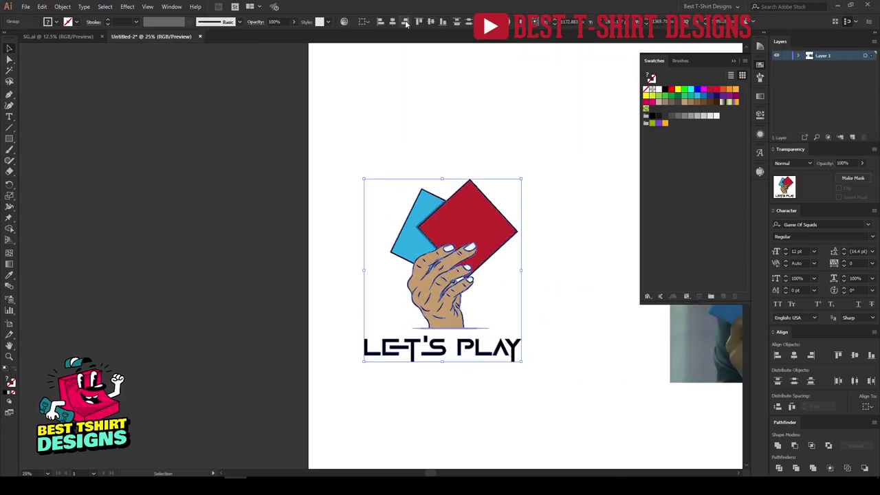
{"action": "left_click", "coordinate": [393, 21]}
{"action": "left_click", "coordinate": [479, 111]}
- Switch to the browser's "squid game" image results and open the TV series poster to examine its title lettering
{"action": "scroll", "coordinate": [485, 376], "scroll_direction": "up", "scroll_amount": 1}
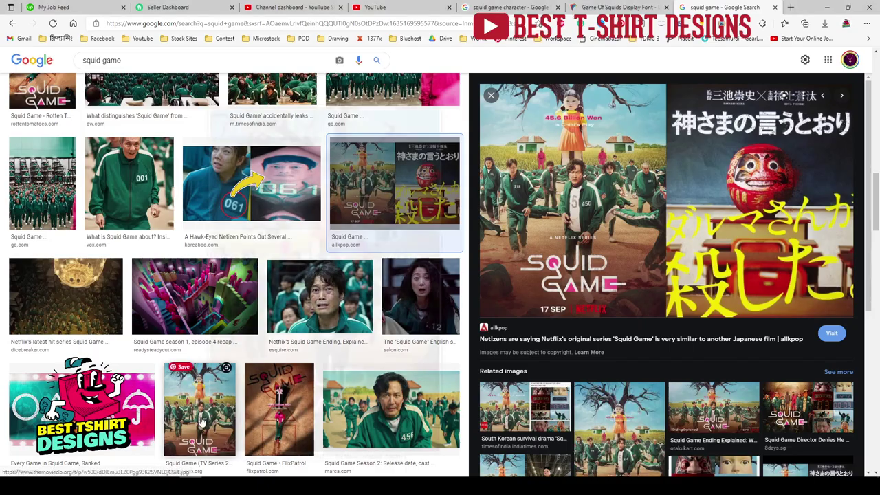
{"action": "left_click", "coordinate": [199, 390]}
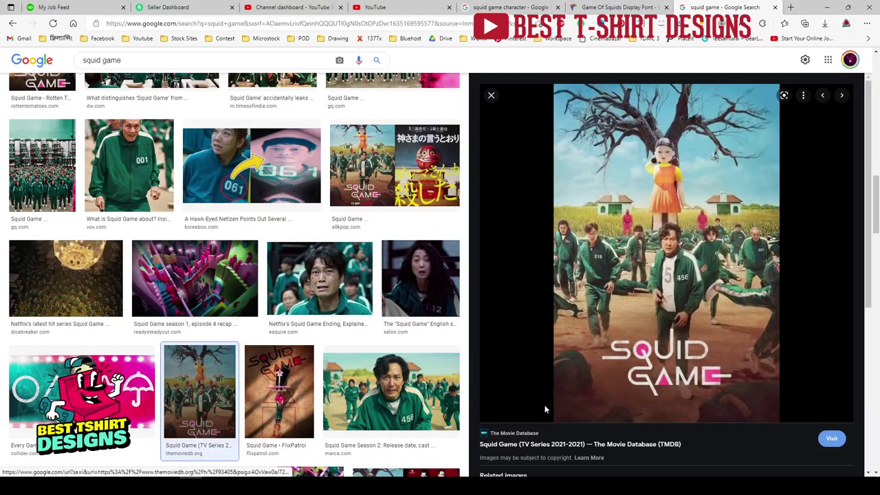
- Capture the Squid Game title area of the poster as a screenshot and paste it into the Illustrator artwork below the lettering as reference
{"action": "key", "text": "Print"}
{"action": "left_click_drag", "start_coordinate": [569, 287], "coordinate": [758, 411]}
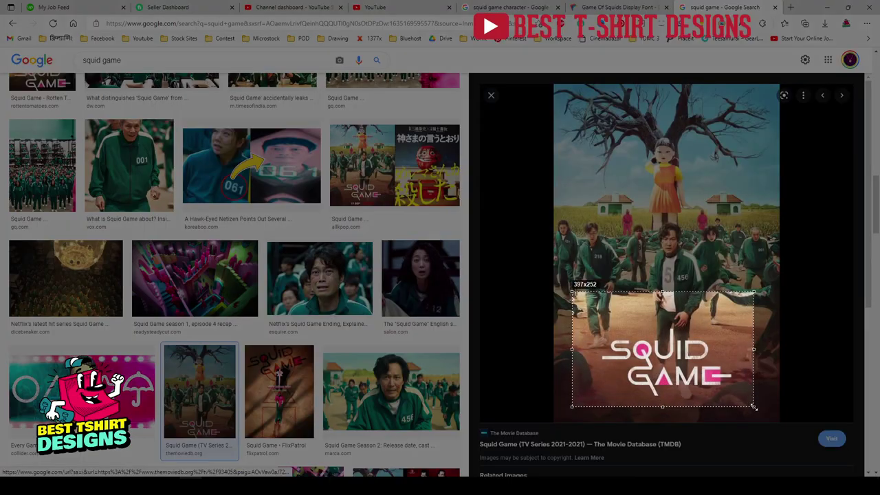
{"action": "left_click", "coordinate": [718, 416]}
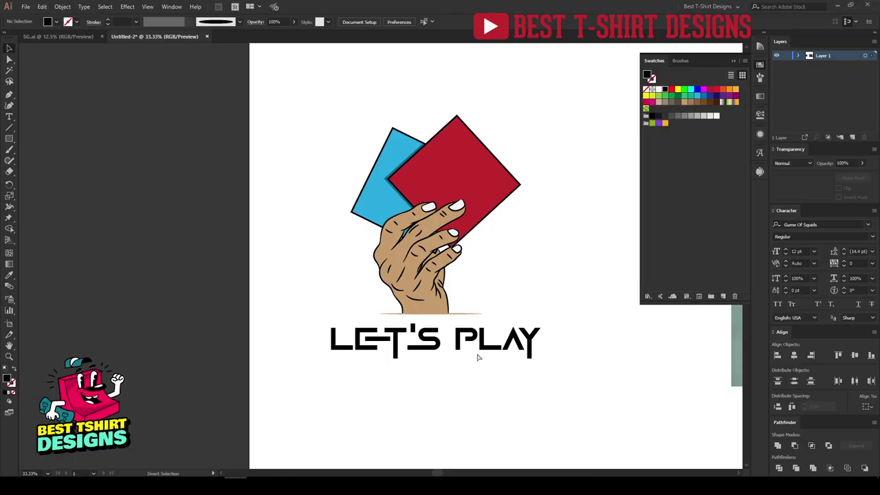
{"action": "key", "text": "ctrl+v"}
{"action": "left_click_drag", "start_coordinate": [403, 255], "coordinate": [508, 401]}
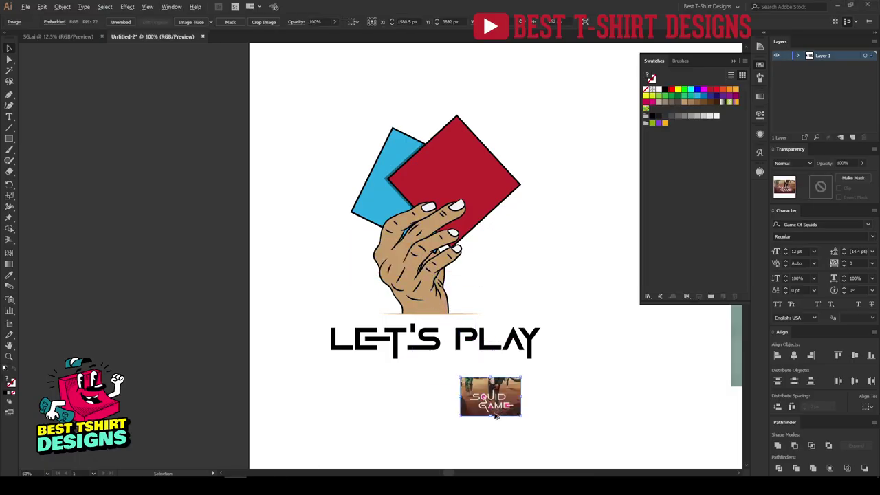
{"action": "key", "text": "ctrl+1"}
{"action": "left_click", "coordinate": [620, 406]}
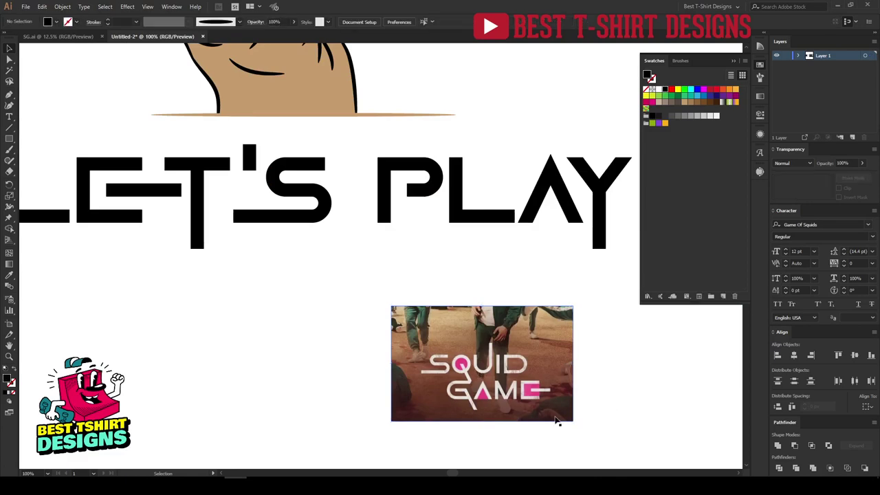
- Draw a closed four-sided magenta shape without stroke over the inner area of the E in LET'S with the Pen tool
{"action": "left_click_drag", "start_coordinate": [204, 339], "coordinate": [377, 370]}
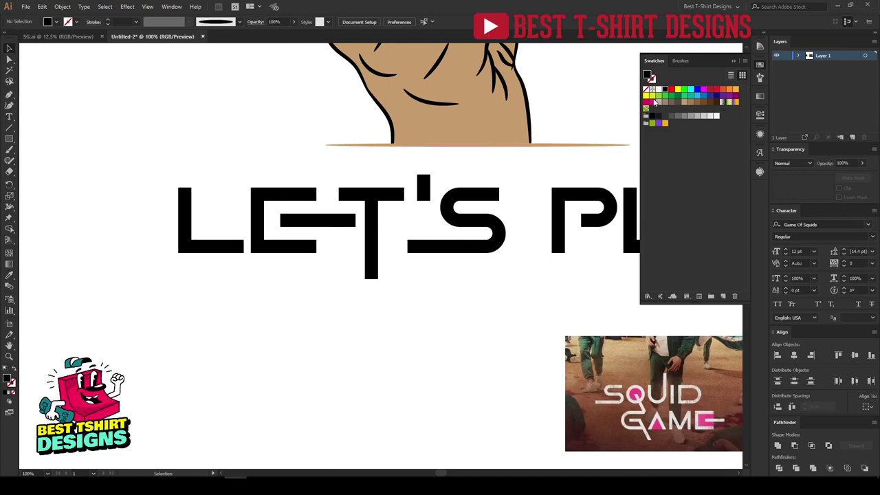
{"action": "left_click", "coordinate": [651, 102]}
{"action": "left_click", "coordinate": [10, 138]}
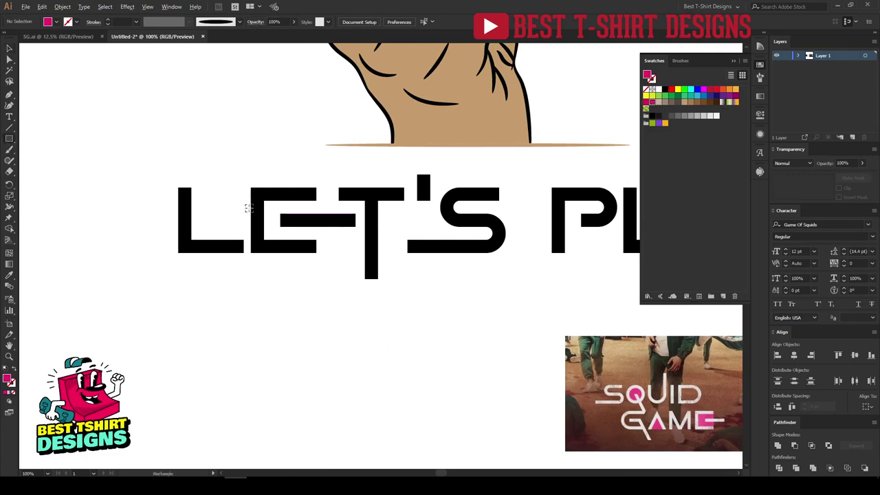
{"action": "scroll", "coordinate": [253, 205], "scroll_direction": "up", "scroll_amount": 2}
{"action": "left_click", "coordinate": [9, 94]}
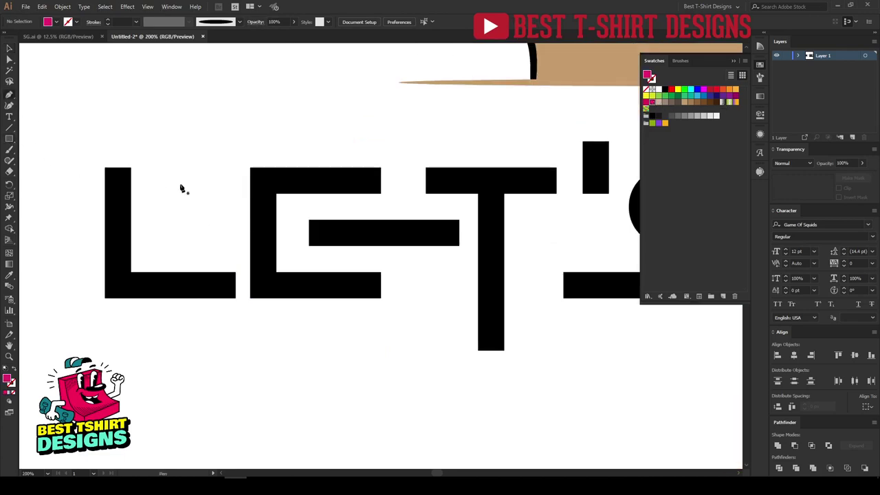
{"action": "left_click", "coordinate": [380, 277]}
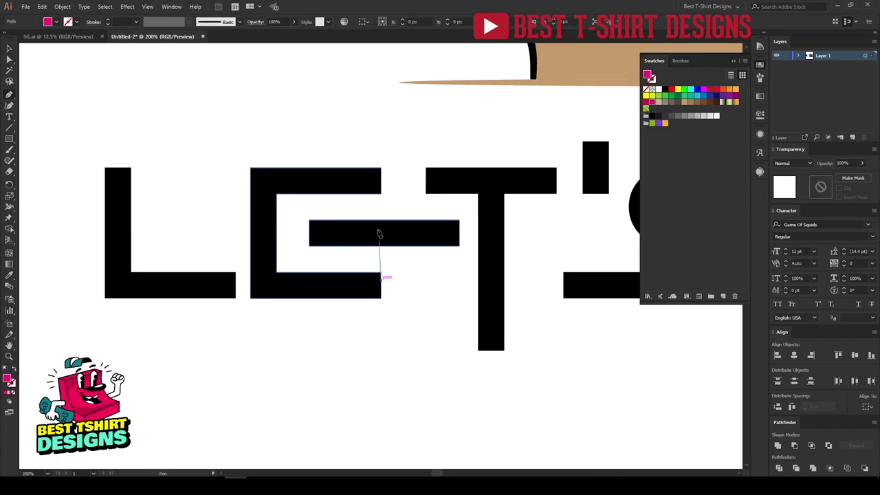
{"action": "left_click", "coordinate": [380, 186]}
{"action": "left_click", "coordinate": [265, 184]}
{"action": "left_click", "coordinate": [264, 276]}
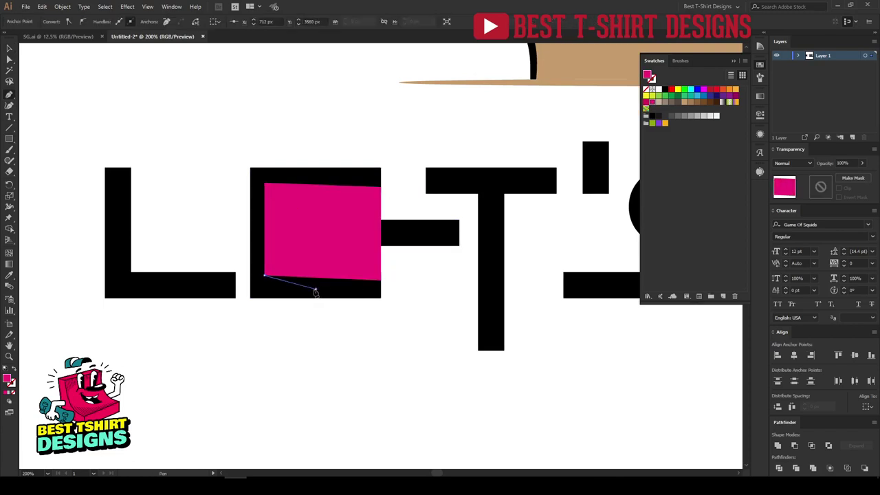
{"action": "left_click", "coordinate": [380, 279]}
- Draw a closed magenta shape filling the bowl of the P in PLAY, following its rounded side with short straight segments
{"action": "left_click_drag", "start_coordinate": [479, 308], "coordinate": [258, 314]}
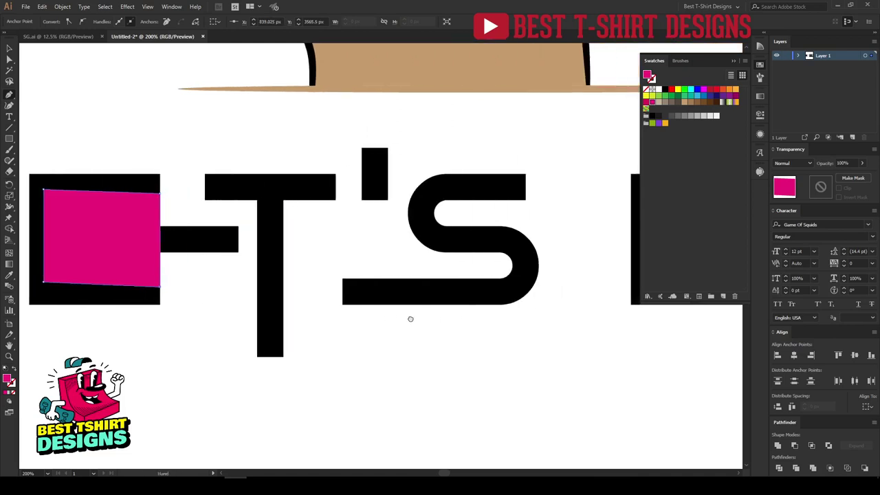
{"action": "left_click_drag", "start_coordinate": [411, 318], "coordinate": [228, 318]}
{"action": "left_click_drag", "start_coordinate": [495, 318], "coordinate": [402, 318]}
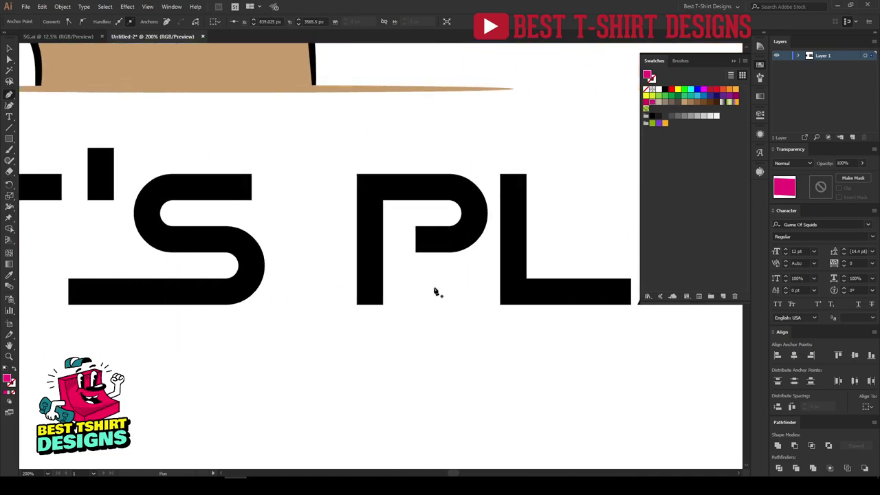
{"action": "left_click", "coordinate": [425, 252]}
{"action": "left_click", "coordinate": [374, 251]}
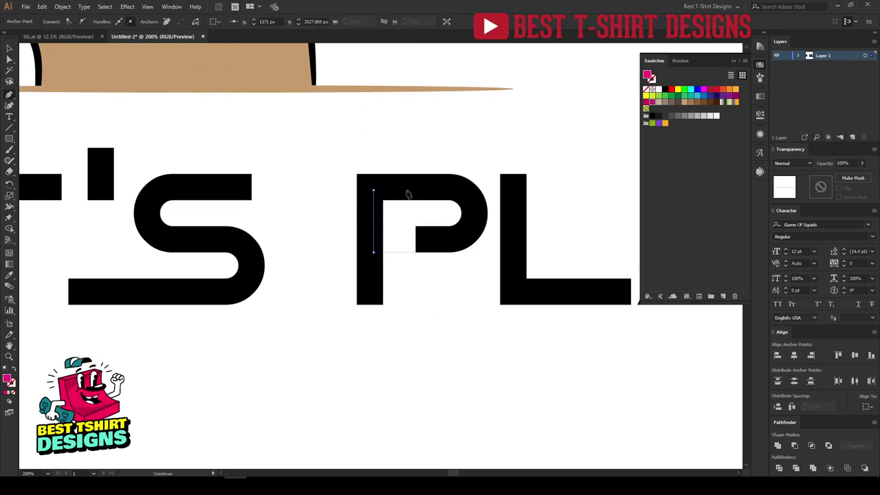
{"action": "left_click", "coordinate": [373, 190]}
{"action": "left_click", "coordinate": [467, 190]}
{"action": "left_click", "coordinate": [474, 215]}
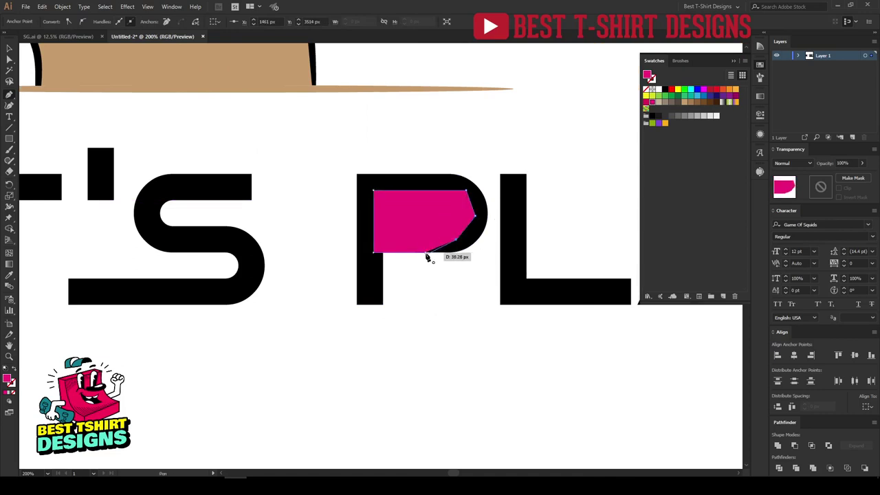
{"action": "left_click", "coordinate": [425, 252]}
- Draw a closed magenta triangle over the inner opening of the A in PLAY and deselect it
{"action": "scroll", "coordinate": [415, 313], "scroll_direction": "down", "scroll_amount": 1}
{"action": "left_click_drag", "start_coordinate": [521, 334], "coordinate": [244, 334]}
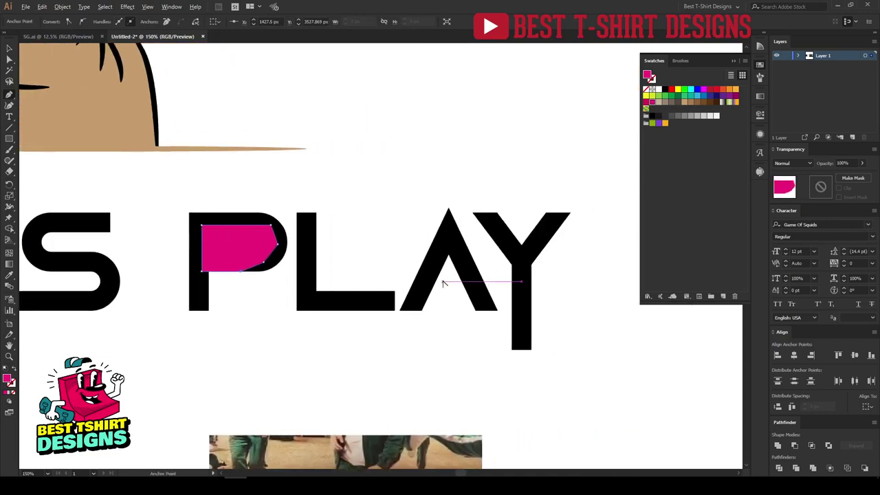
{"action": "scroll", "coordinate": [445, 281], "scroll_direction": "up", "scroll_amount": 1}
{"action": "left_click", "coordinate": [501, 321]}
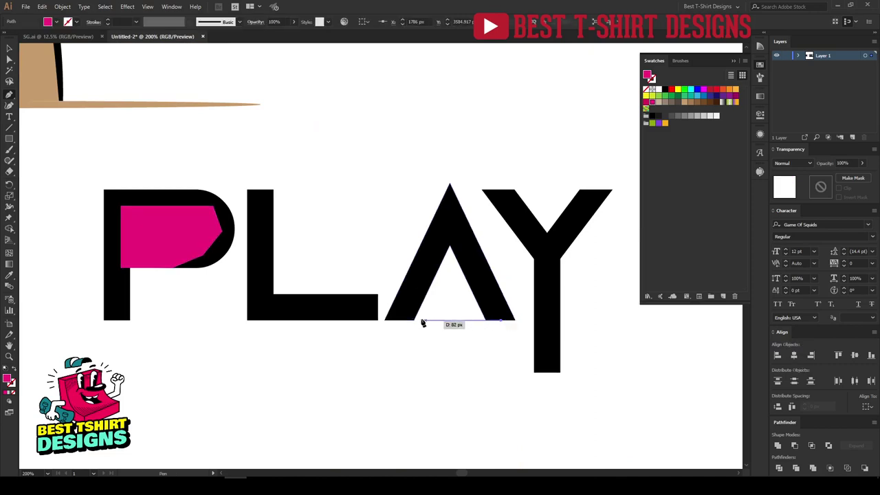
{"action": "left_click", "coordinate": [396, 319]}
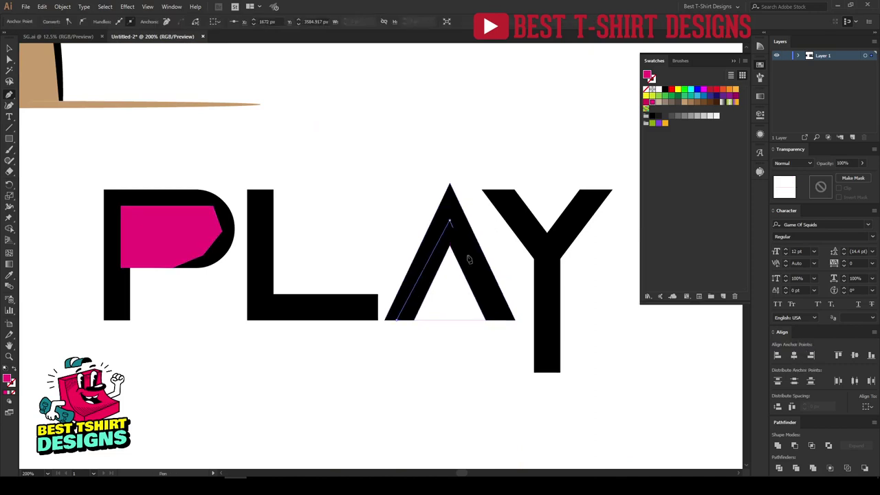
{"action": "left_click", "coordinate": [450, 225]}
{"action": "left_click", "coordinate": [501, 321]}
{"action": "key", "text": "ctrl+minus"}
{"action": "key", "text": "ctrl+minus"}
{"action": "key", "text": "v"}
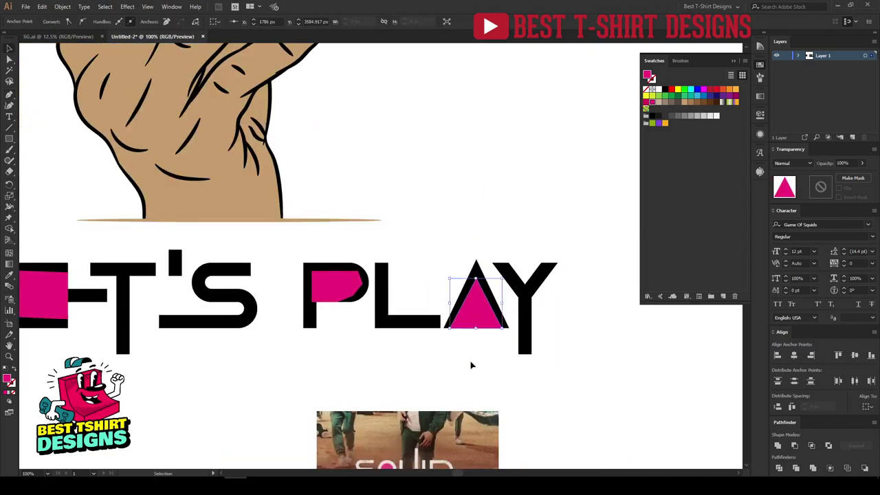
{"action": "left_click", "coordinate": [485, 360]}
- Select the magenta shapes on the E, P and A and send them behind the black lettering
{"action": "scroll", "coordinate": [485, 359], "scroll_direction": "down", "scroll_amount": 1}
{"action": "left_click", "coordinate": [464, 330]}
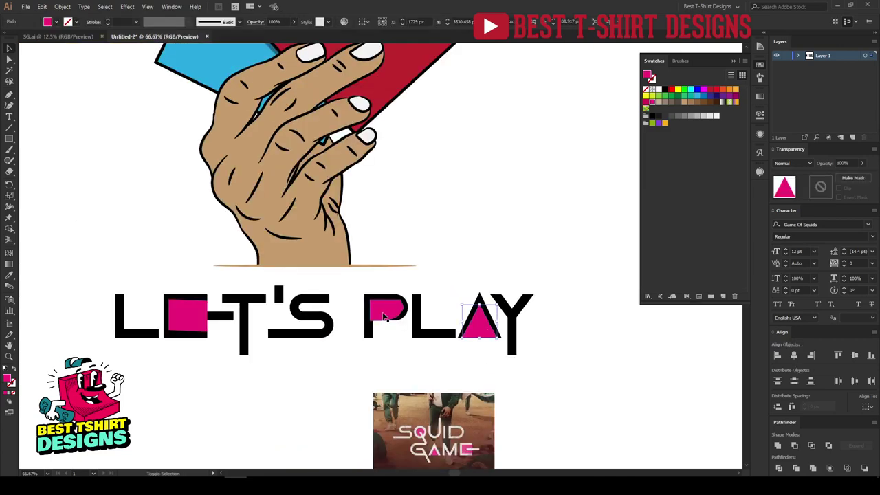
{"action": "left_click", "coordinate": [388, 314], "text": "shift"}
{"action": "left_click", "coordinate": [190, 319], "text": "shift"}
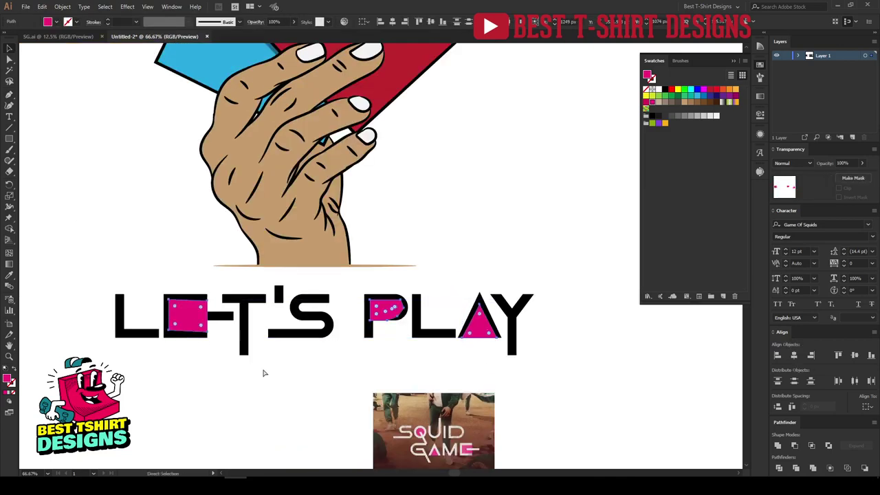
{"action": "key", "text": "Delete"}
{"action": "key", "text": "ctrl+z"}
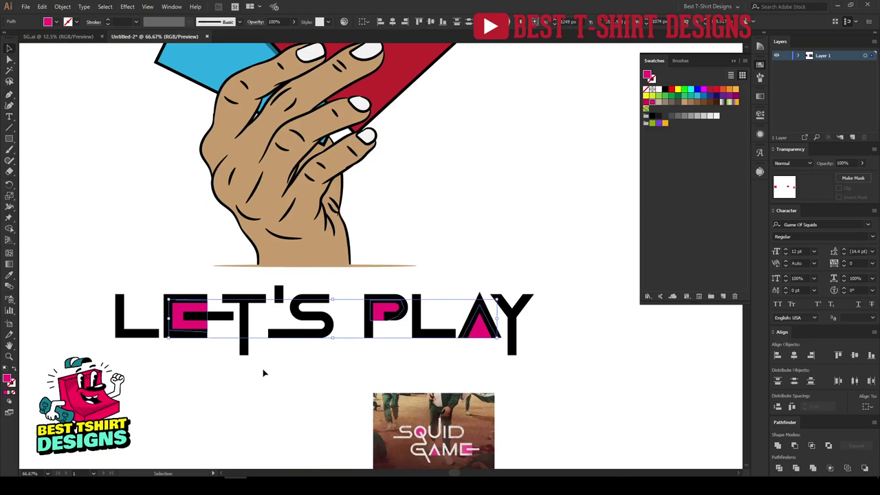
{"action": "left_click", "coordinate": [288, 397]}
{"action": "scroll", "coordinate": [527, 219], "scroll_direction": "down", "scroll_amount": 1}
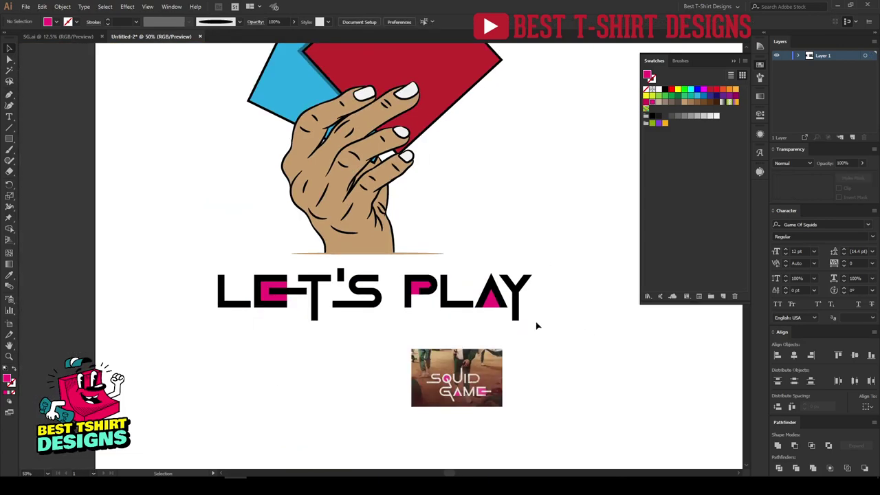
- Group the lettering with its magenta shapes and move the reference screenshot farther below the design
{"action": "scroll", "coordinate": [420, 325], "scroll_direction": "down", "scroll_amount": 1}
{"action": "key", "text": "a"}
{"action": "left_click_drag", "start_coordinate": [266, 289], "coordinate": [543, 318]}
{"action": "key", "text": "ctrl+g"}
{"action": "left_click_drag", "start_coordinate": [466, 368], "coordinate": [478, 440]}
{"action": "left_click_drag", "start_coordinate": [508, 378], "coordinate": [253, 69]}
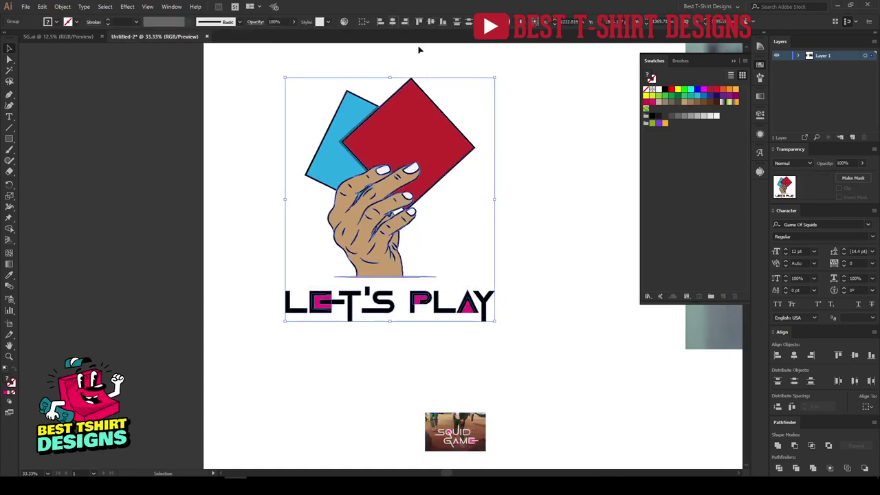
{"action": "left_click", "coordinate": [265, 130]}
- Draw a rectangle of about 1833 by 1953 px around the design, fill it black and send it to the back
{"action": "left_click", "coordinate": [12, 140]}
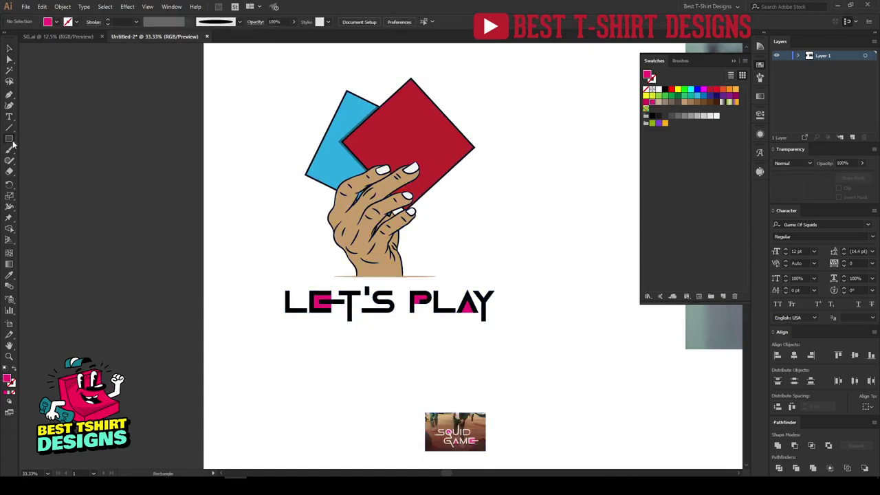
{"action": "mouse_move", "coordinate": [248, 65]}
{"action": "left_mouse_down"}
{"action": "mouse_move", "coordinate": [470, 279]}
{"action": "mouse_move", "coordinate": [527, 362]}
{"action": "left_mouse_up"}
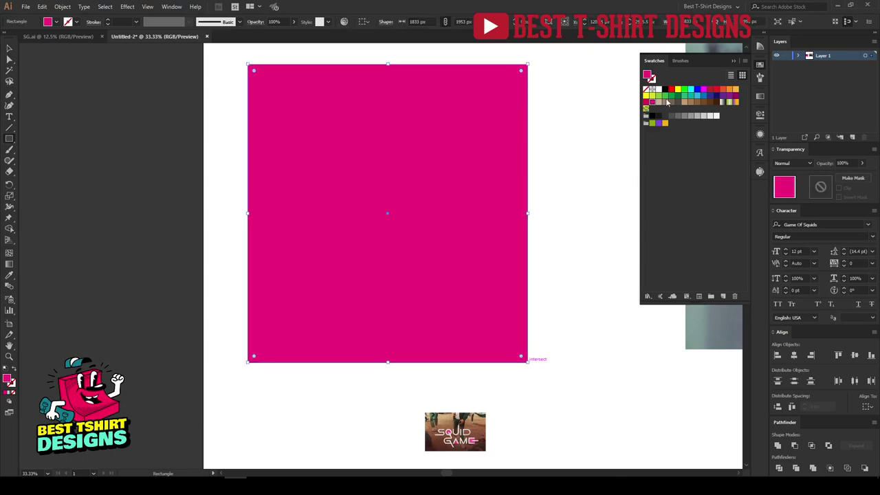
{"action": "left_click", "coordinate": [665, 90]}
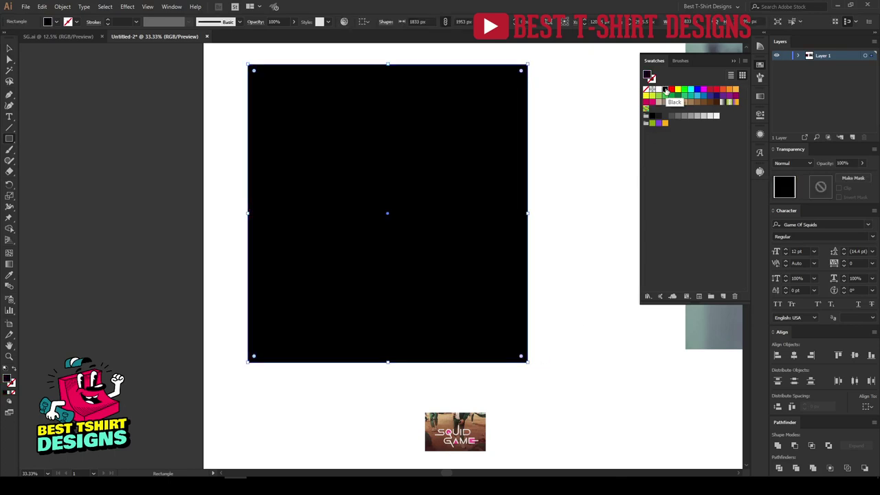
{"action": "key", "text": "ctrl+shift+bracketleft"}
{"action": "key", "text": "v"}
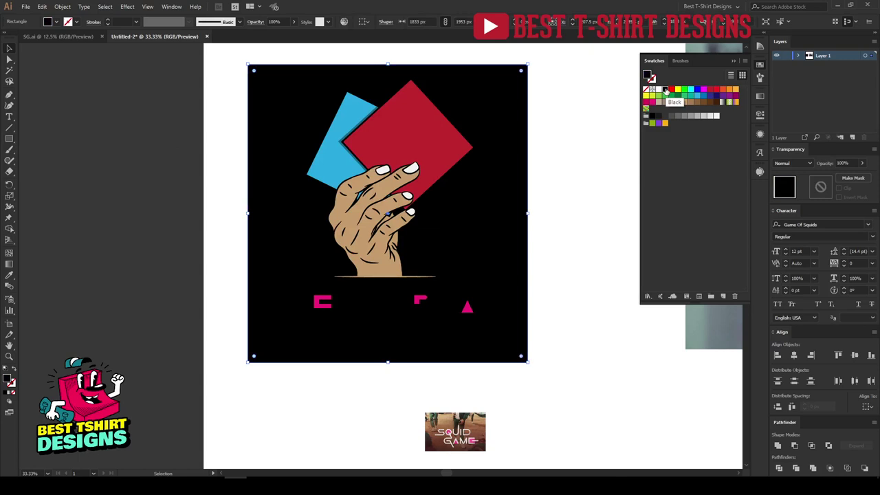
{"action": "left_click", "coordinate": [565, 276]}
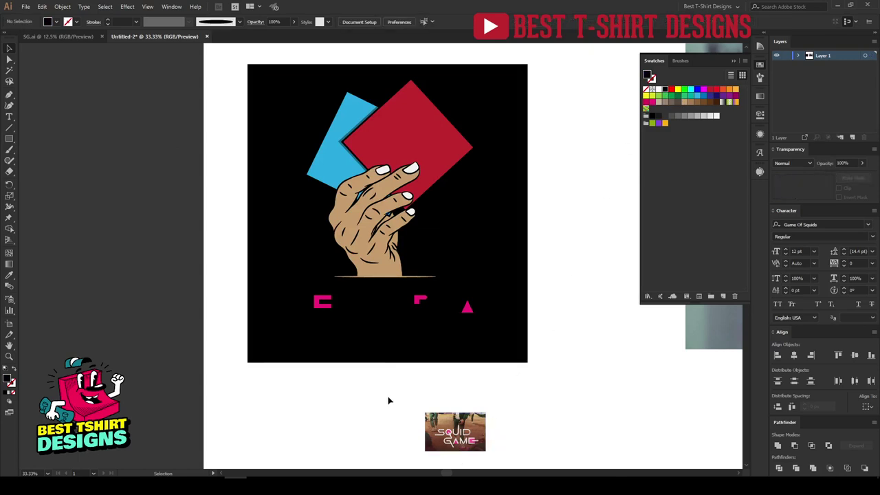
{"action": "left_click_drag", "start_coordinate": [393, 396], "coordinate": [570, 443]}
{"action": "left_click", "coordinate": [492, 431]}
{"action": "left_click_drag", "start_coordinate": [523, 409], "coordinate": [523, 464]}
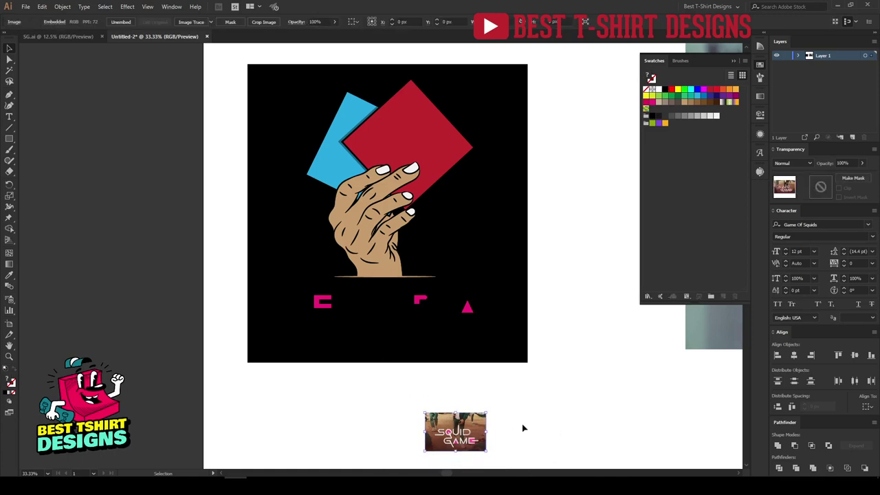
{"action": "left_click", "coordinate": [561, 422]}
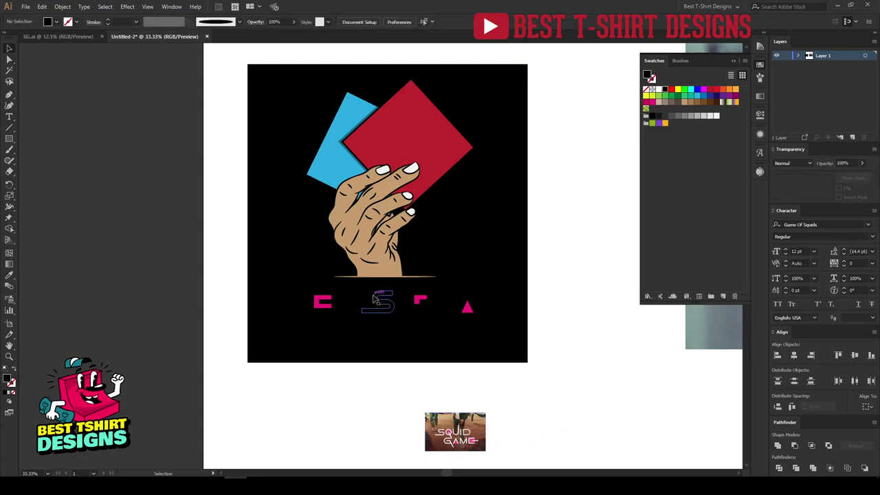
- Isolate the lettering group, select all its black letters with the Magic Wand, fill them white and leave isolation mode
{"action": "left_click_drag", "start_coordinate": [375, 297], "coordinate": [379, 301]}
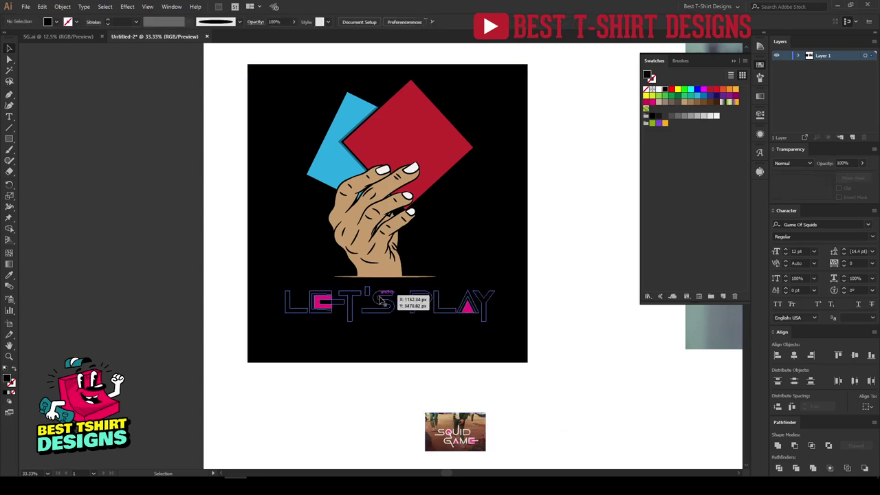
{"action": "double_click", "coordinate": [380, 306]}
{"action": "scroll", "coordinate": [380, 314], "scroll_direction": "up", "scroll_amount": 1}
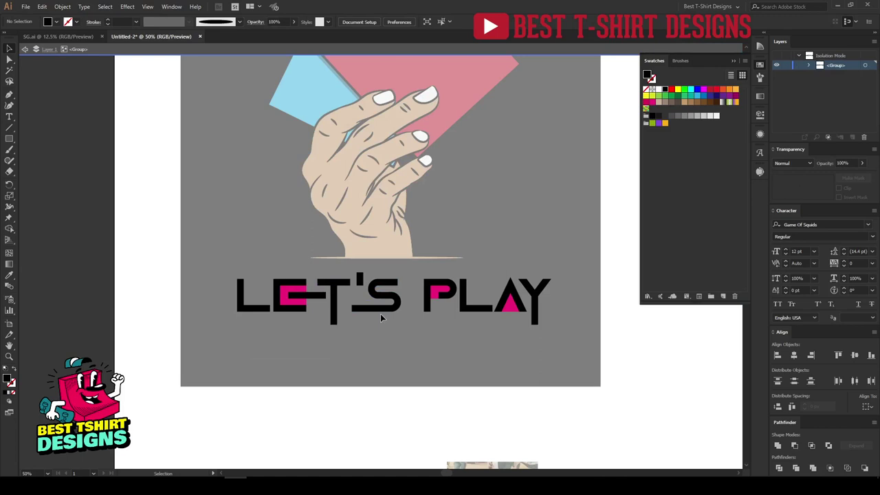
{"action": "key", "text": "y"}
{"action": "left_click", "coordinate": [383, 294]}
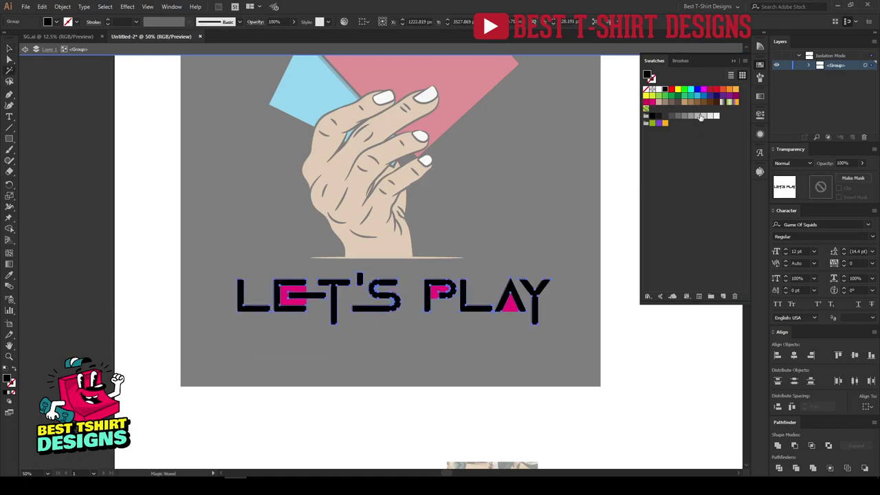
{"action": "left_click", "coordinate": [653, 90]}
{"action": "key", "text": "v"}
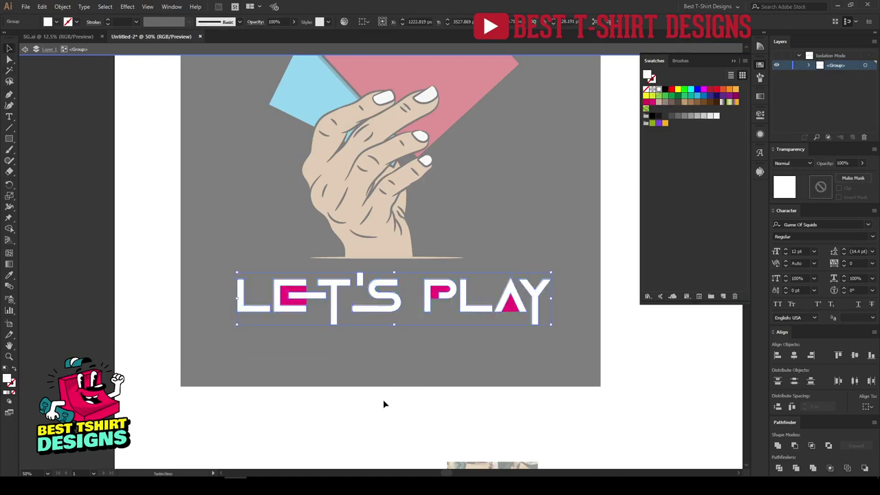
{"action": "double_click", "coordinate": [383, 404]}
- Examine the whole hand, card and lettering design against the black background
{"action": "scroll", "coordinate": [383, 404], "scroll_direction": "down", "scroll_amount": 1}
{"action": "scroll", "coordinate": [443, 350], "scroll_direction": "up", "scroll_amount": 1}
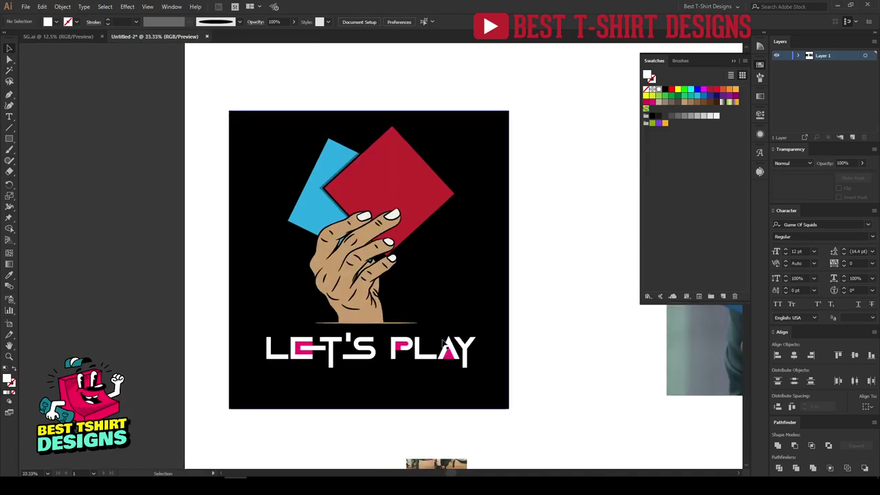
{"action": "key", "text": "ctrl+plus"}
{"action": "left_click_drag", "start_coordinate": [599, 346], "coordinate": [619, 368]}
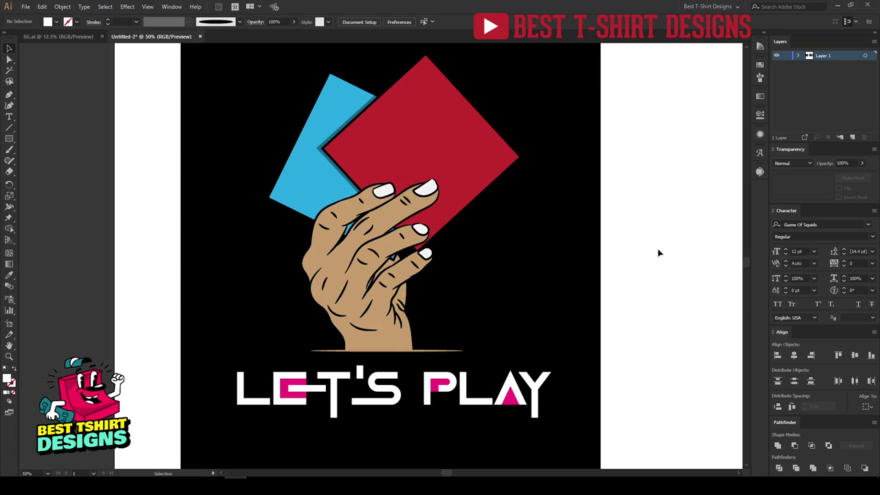
{"action": "key", "text": "ctrl+minus"}
{"action": "left_click_drag", "start_coordinate": [641, 314], "coordinate": [622, 311]}
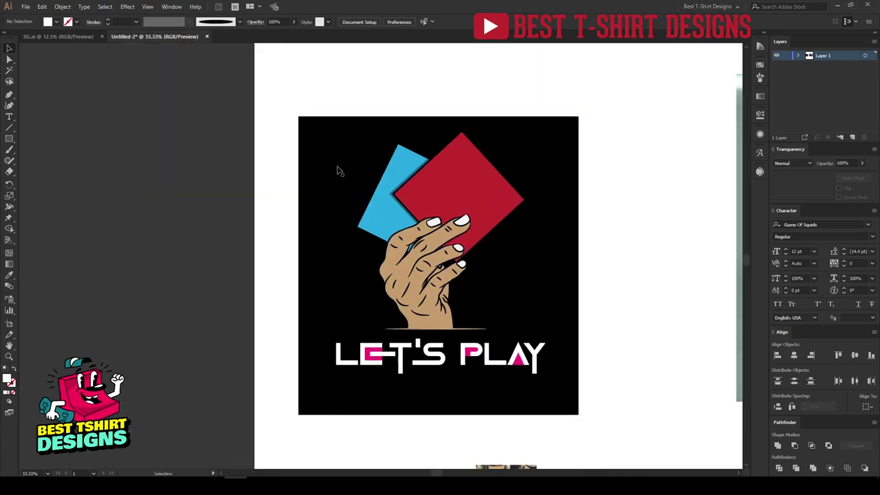
{"action": "left_click_drag", "start_coordinate": [279, 98], "coordinate": [562, 397]}
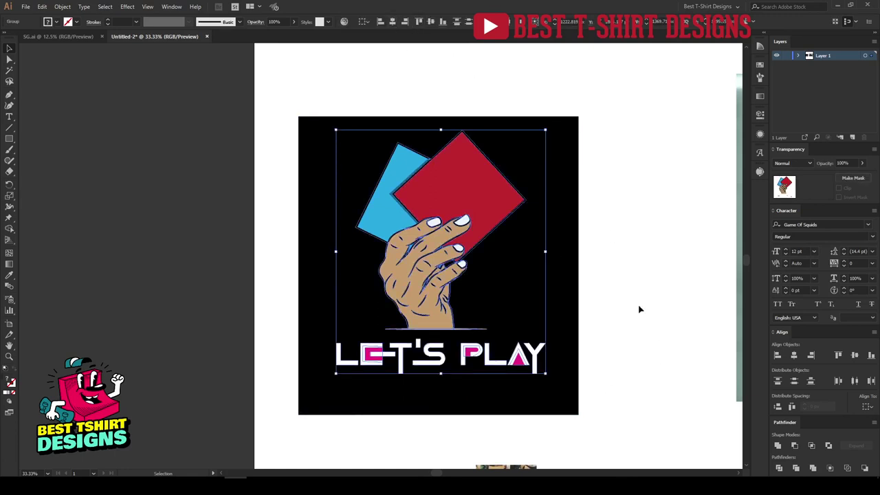
{"action": "left_click", "coordinate": [282, 228]}
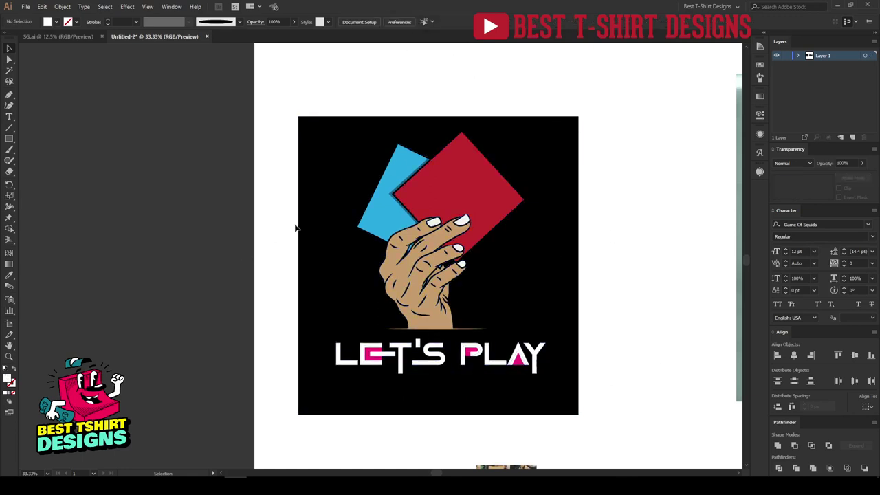
{"action": "scroll", "coordinate": [403, 271], "scroll_direction": "up", "scroll_amount": 1}
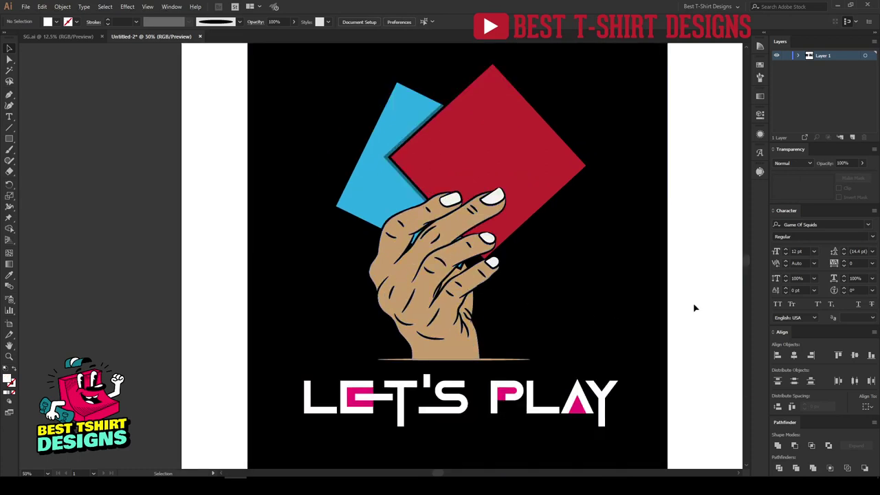